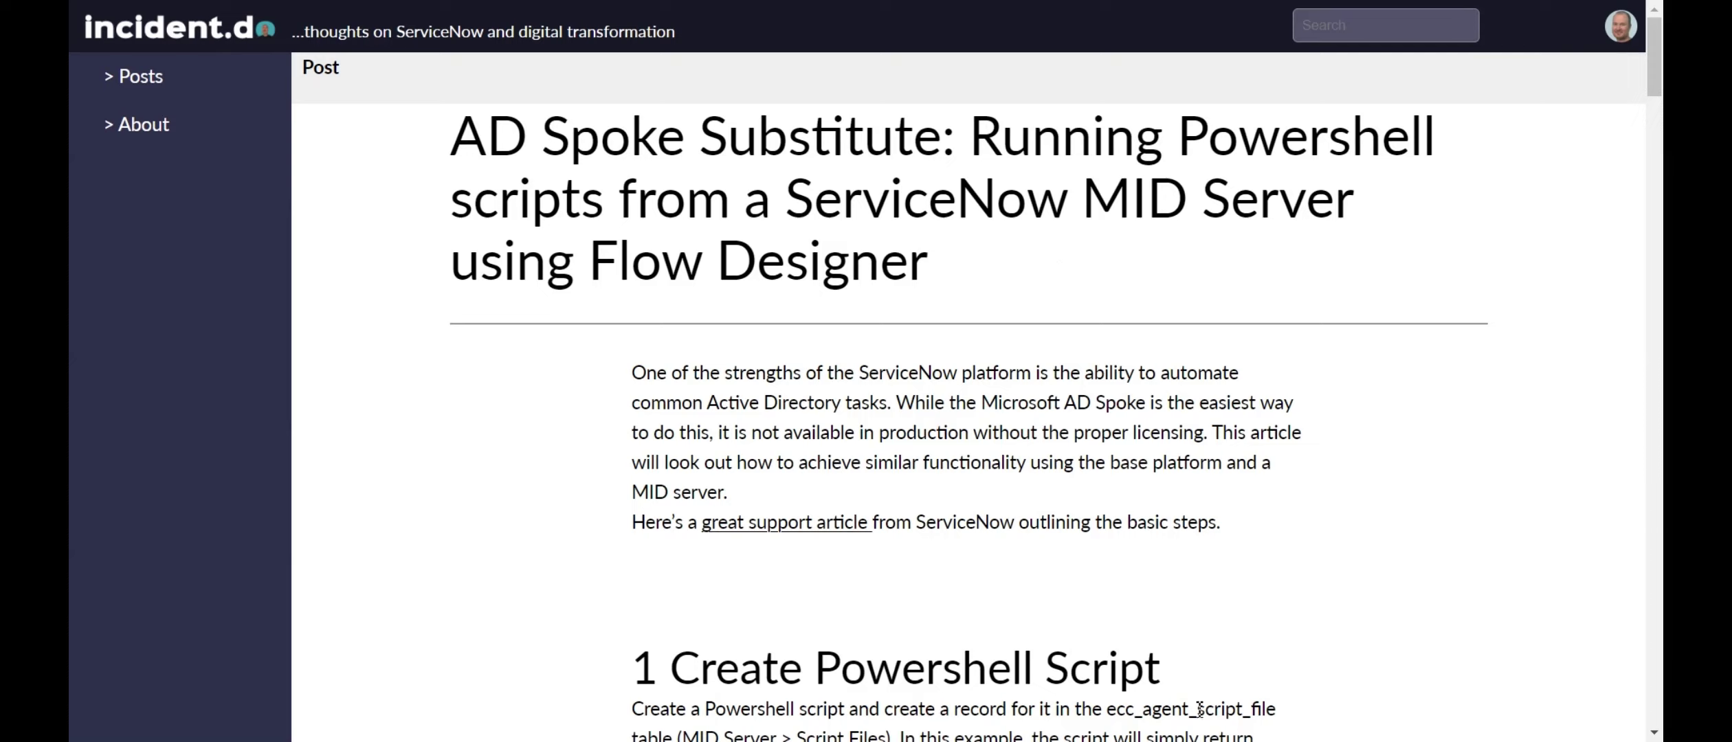
# In PowerShell, run Get-LocalUser for the account piped to ConvertTo-JSON to print its details as JSON.
pyautogui.hotkey('alt', 'Tab')
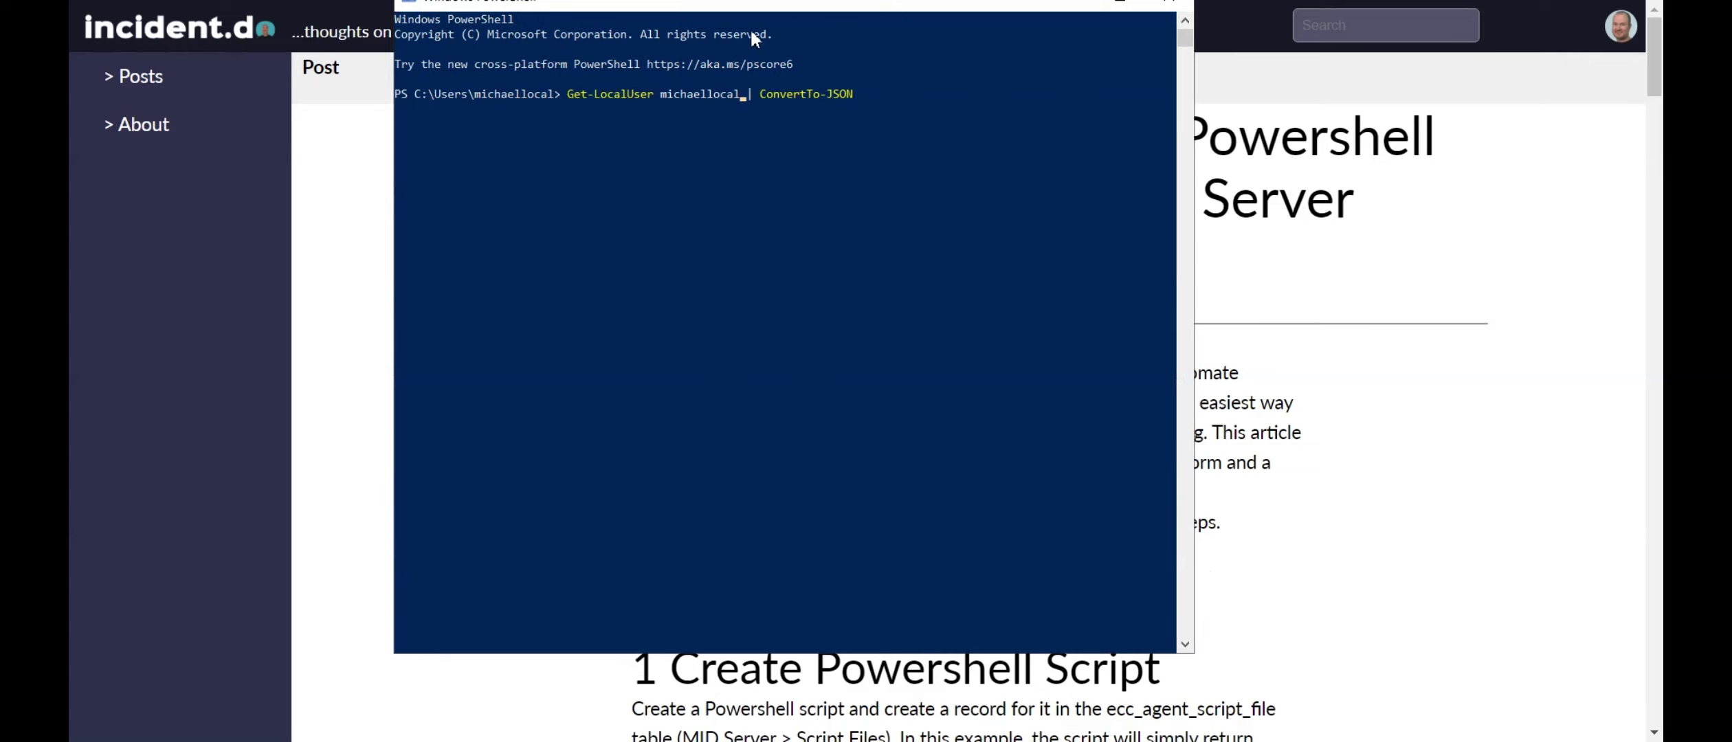
pyautogui.moveTo(749, 4); pyautogui.dragTo(763, 82)
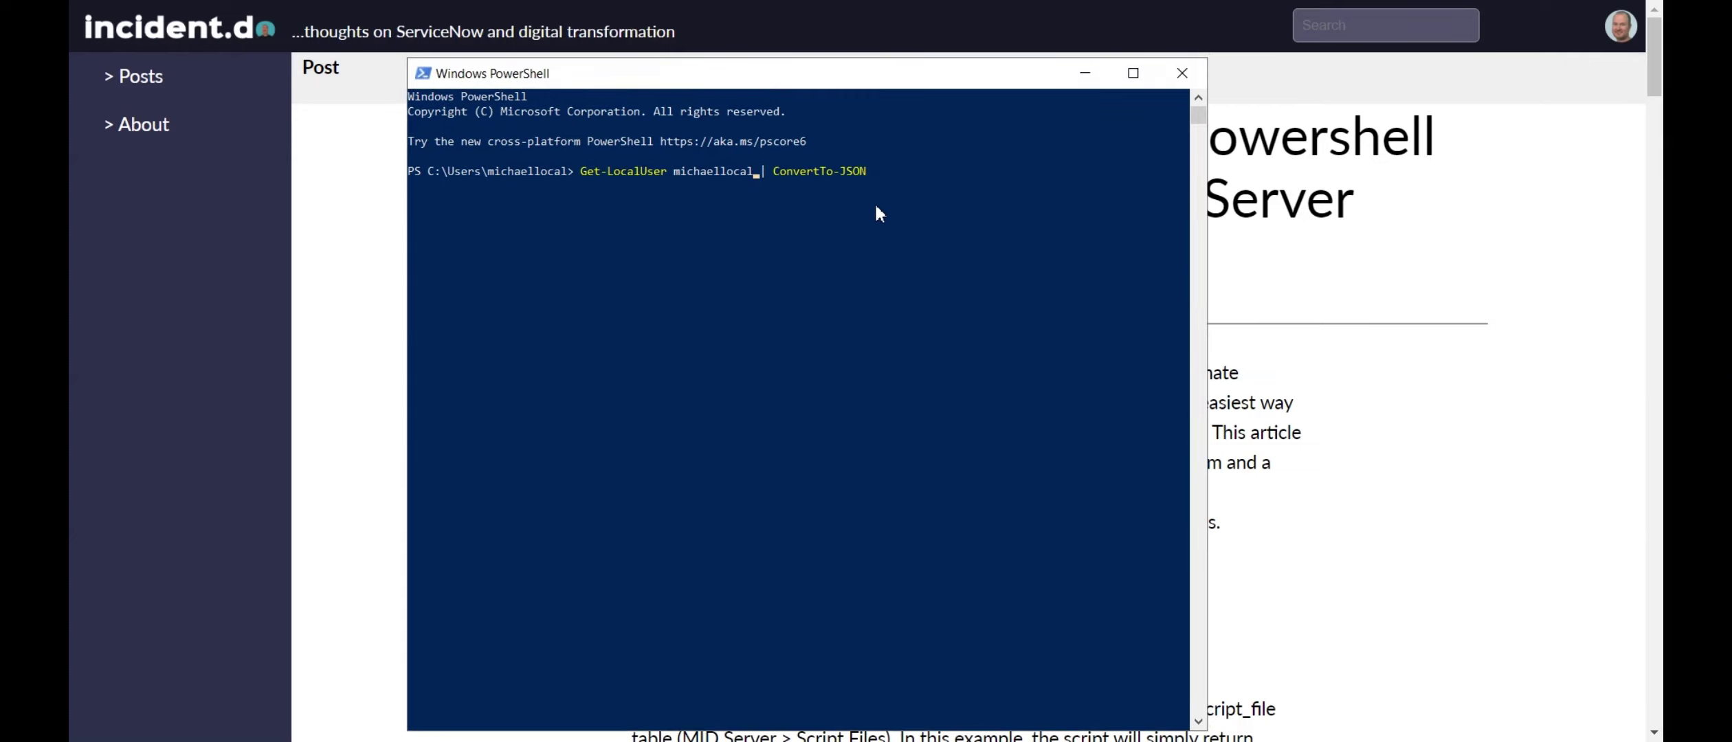
pyautogui.keyDown('ctrl'); pyautogui.scroll(4, 829, 227); pyautogui.keyUp('ctrl')
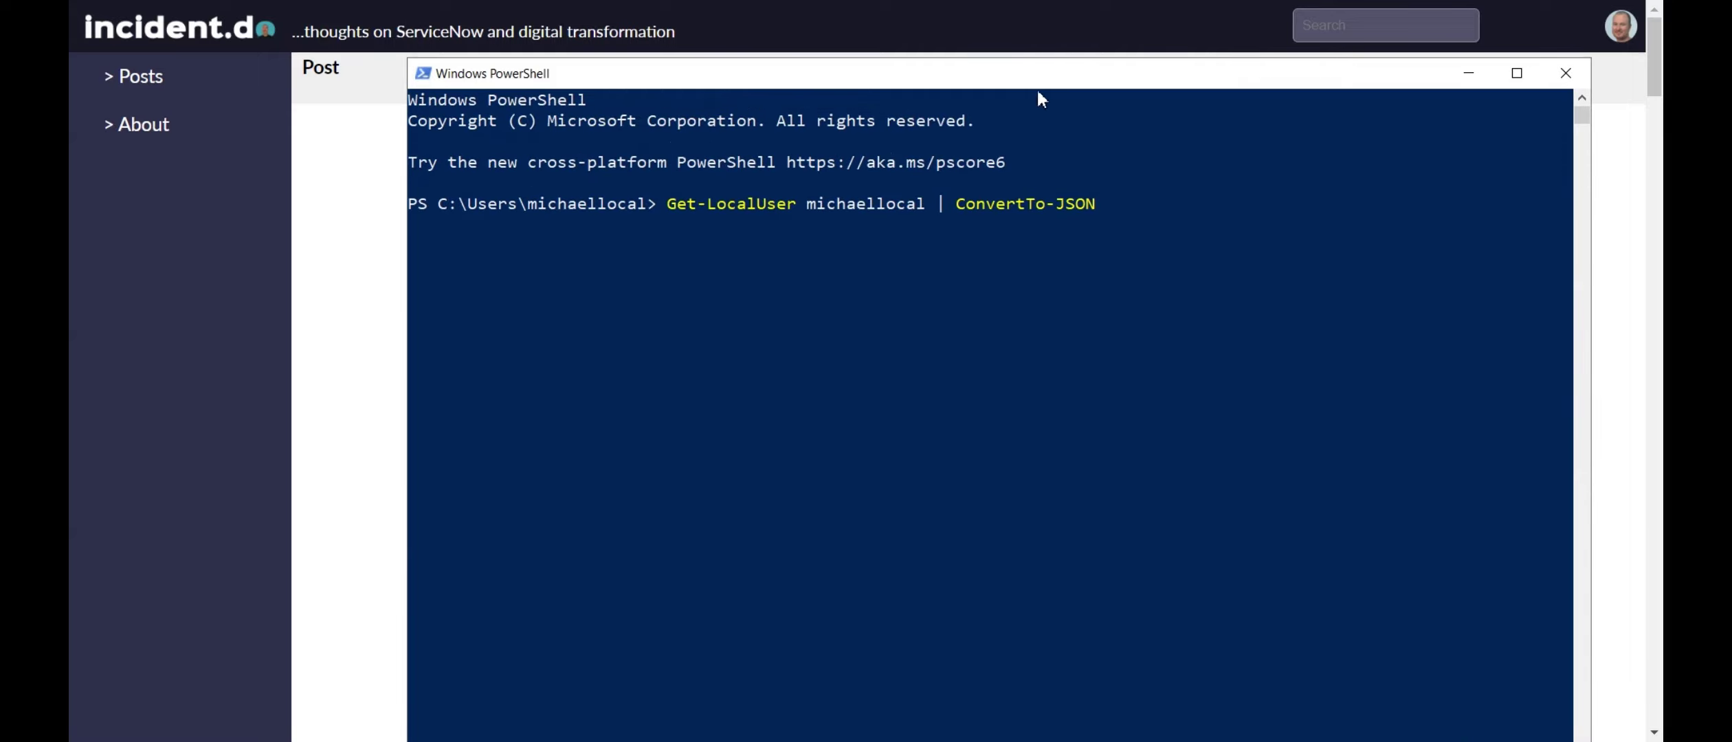
pyautogui.moveTo(1039, 92); pyautogui.dragTo(985, 34)
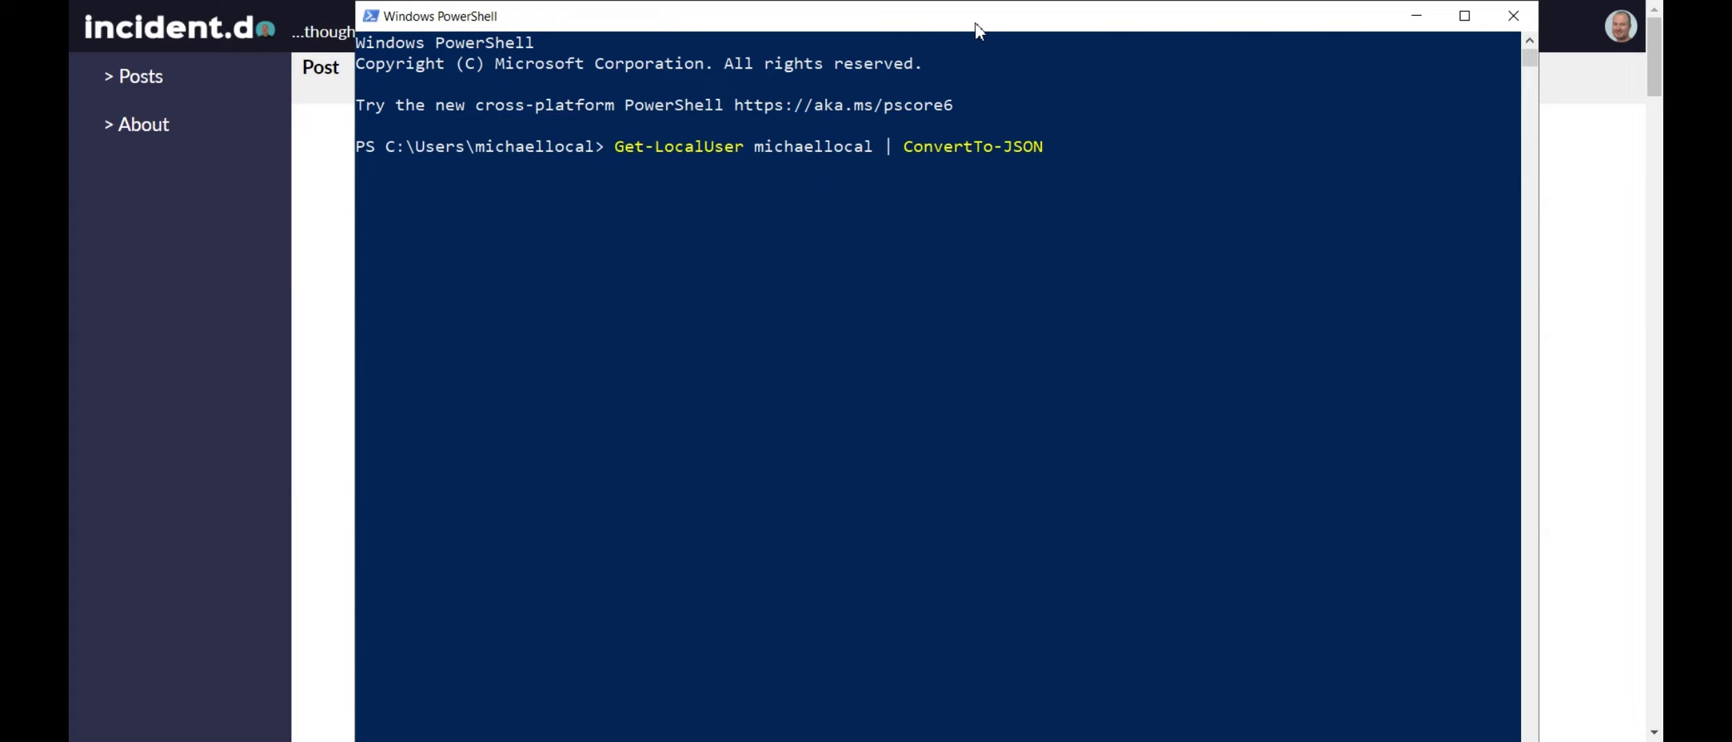
pyautogui.press('Return')
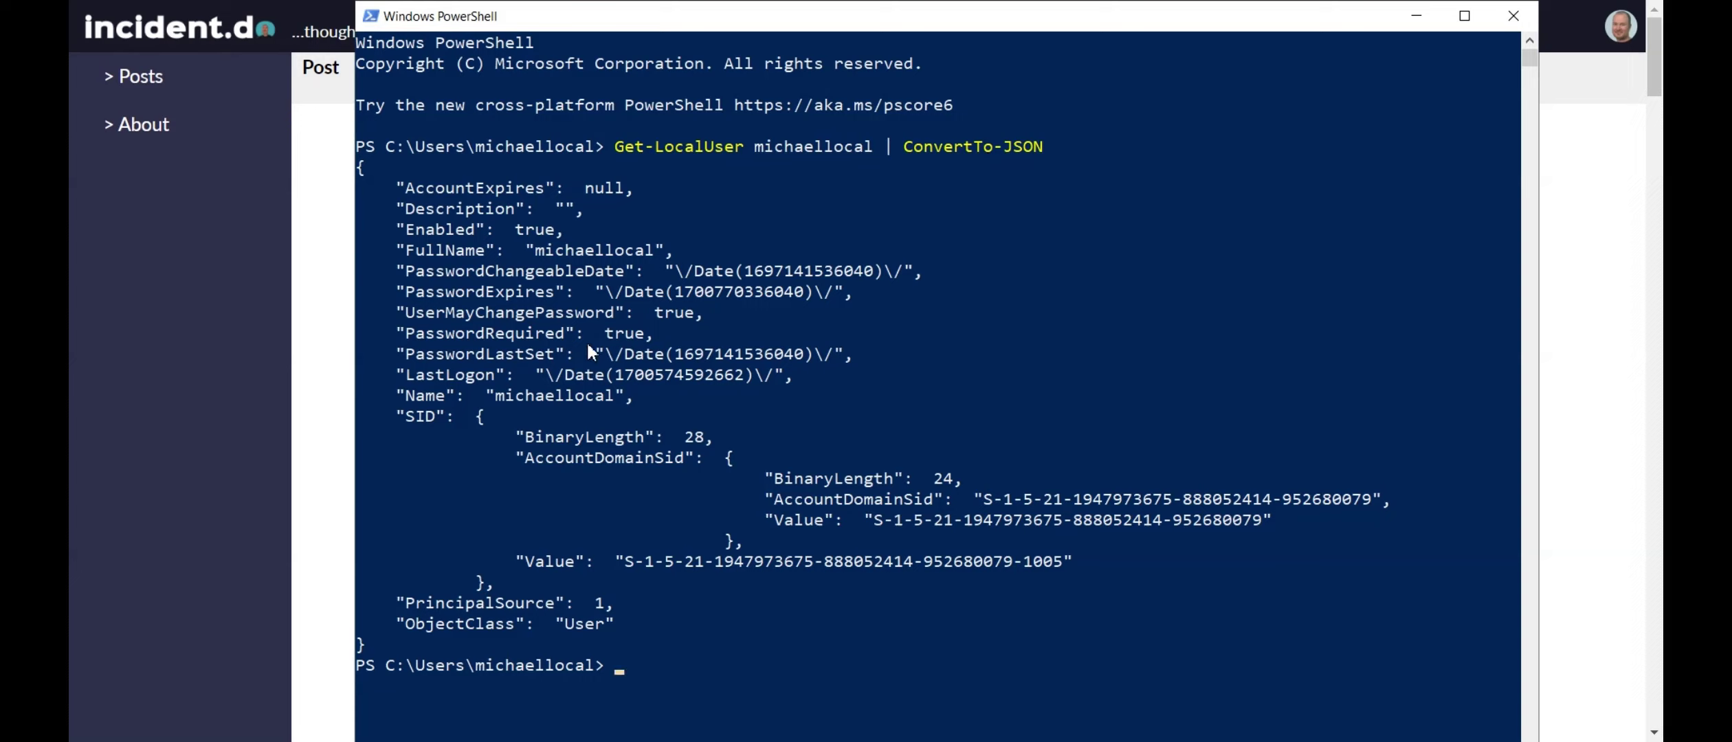
# Rerun Get-LocalUser without '| ConvertTo-JSON' to show the account's plain Name and Enabled table.
pyautogui.press('Up')
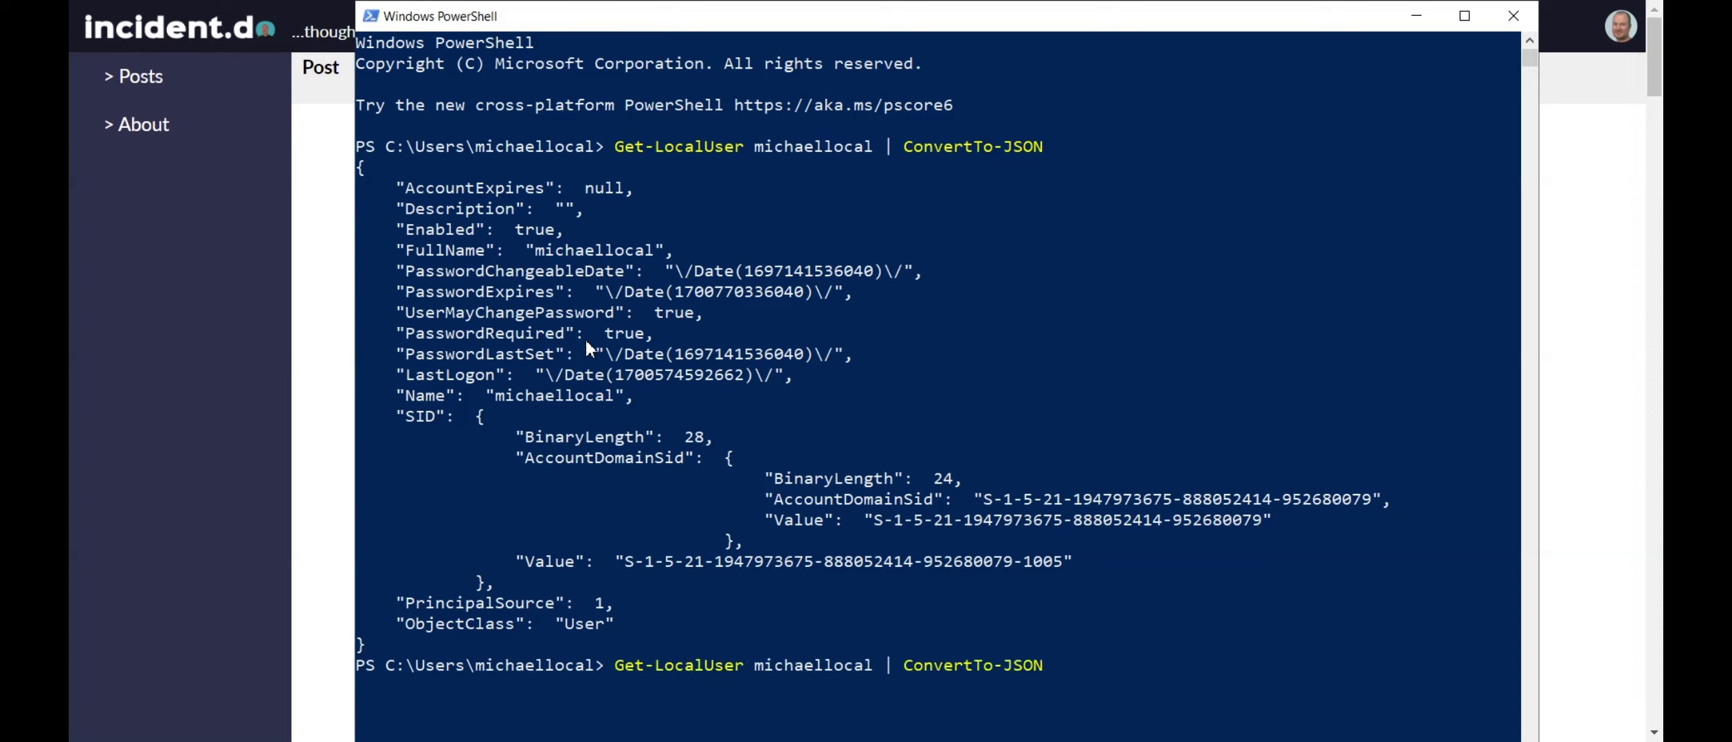
pyautogui.press('BackSpace')
pyautogui.press('BackSpace')
pyautogui.press('BackSpace')
pyautogui.press('BackSpace')
pyautogui.press('BackSpace')
pyautogui.press('BackSpace')
pyautogui.press('BackSpace')
pyautogui.press('BackSpace')
pyautogui.press('BackSpace')
pyautogui.press('BackSpace')
pyautogui.press('BackSpace')
pyautogui.press('BackSpace')
pyautogui.press('BackSpace')
pyautogui.press('BackSpace')
pyautogui.press('BackSpace')
pyautogui.press('BackSpace')
pyautogui.press('BackSpace')
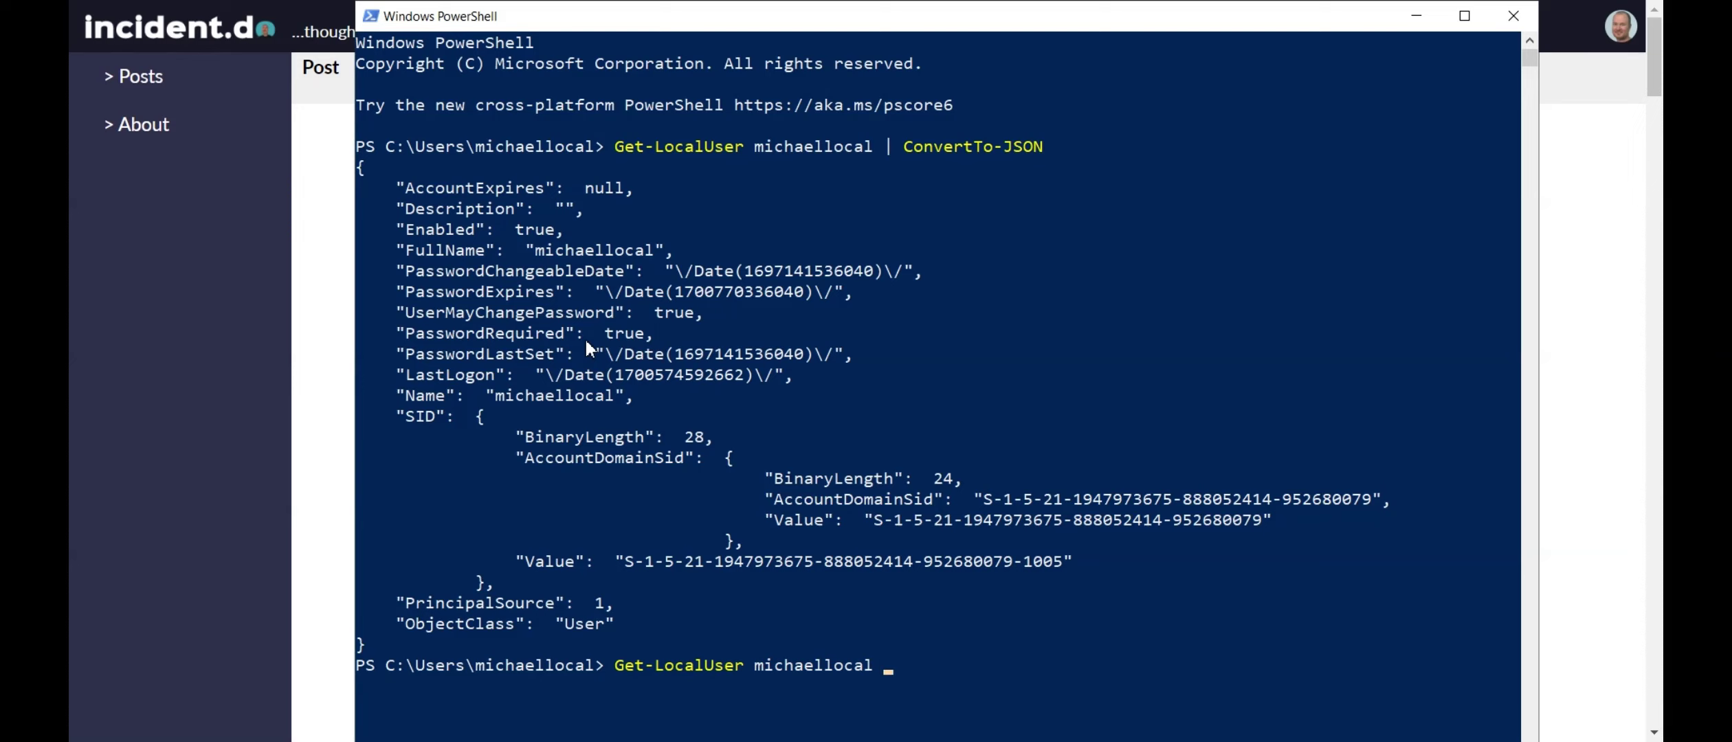
pyautogui.press('Return')
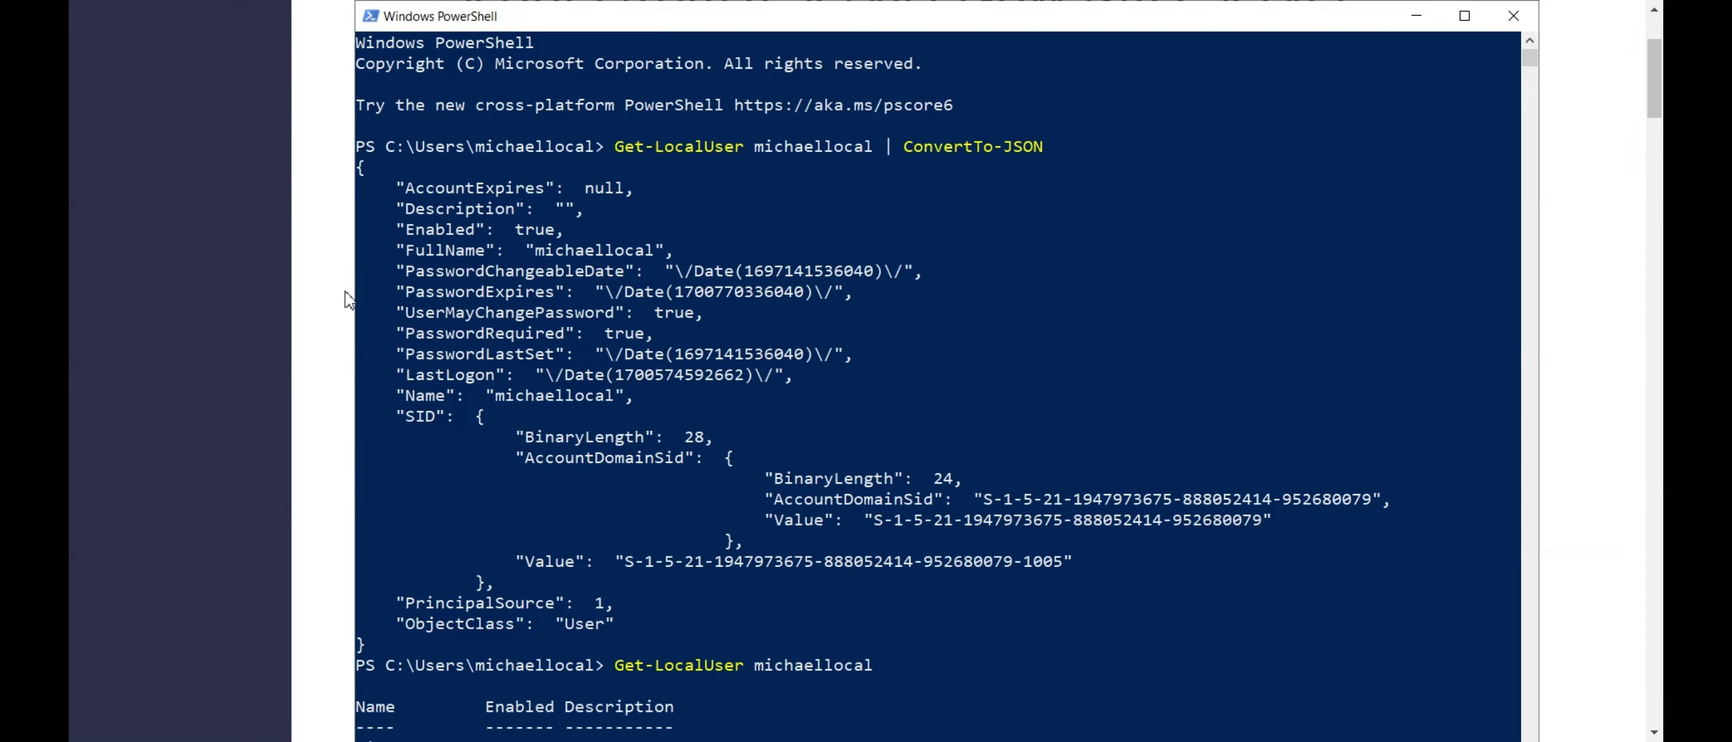
pyautogui.scroll(-3, 705, 387)
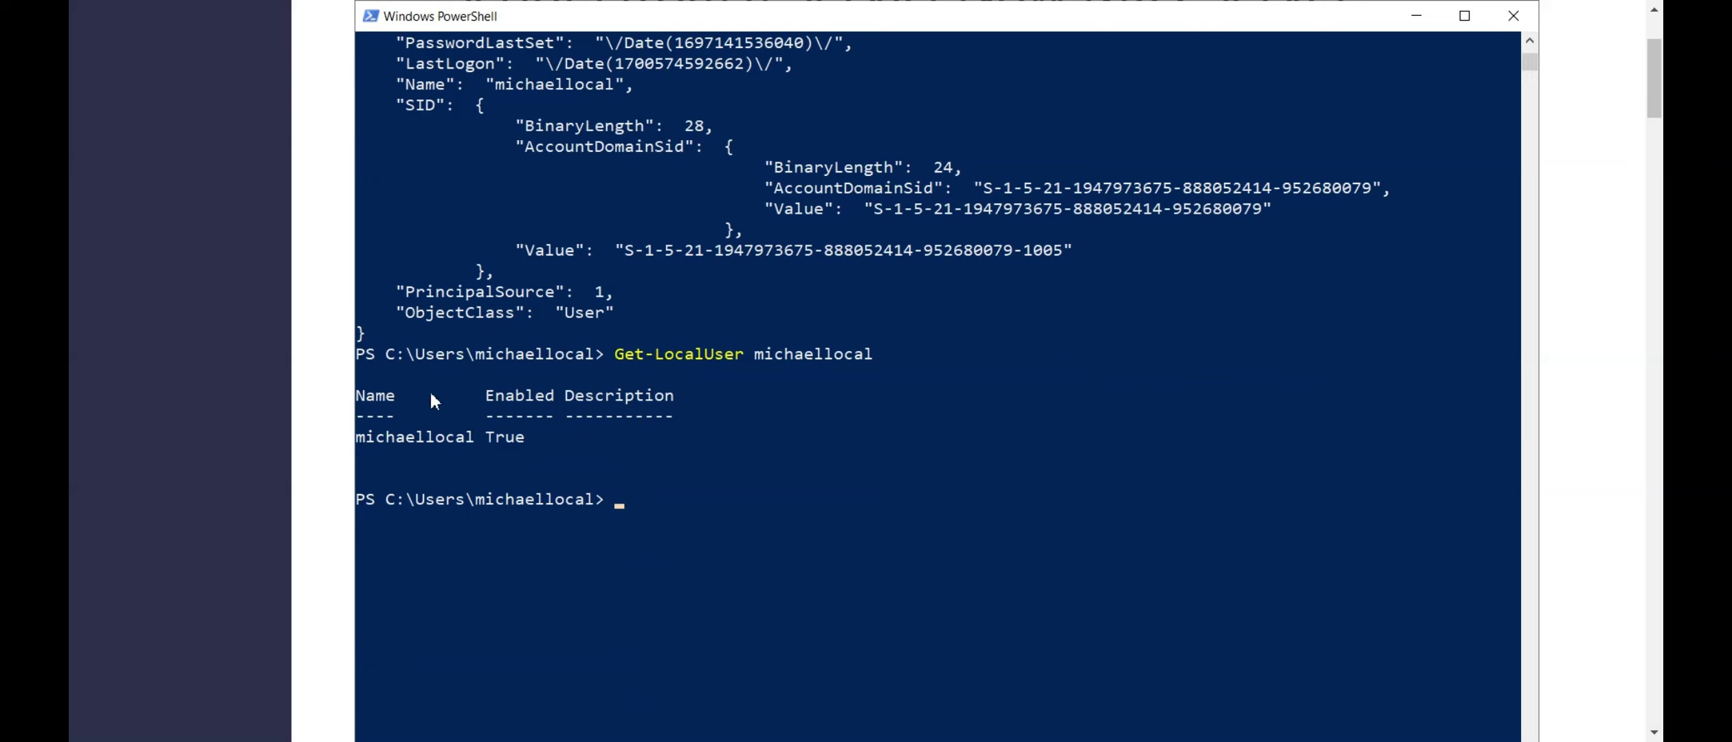
pyautogui.scroll(5, 605, 441)
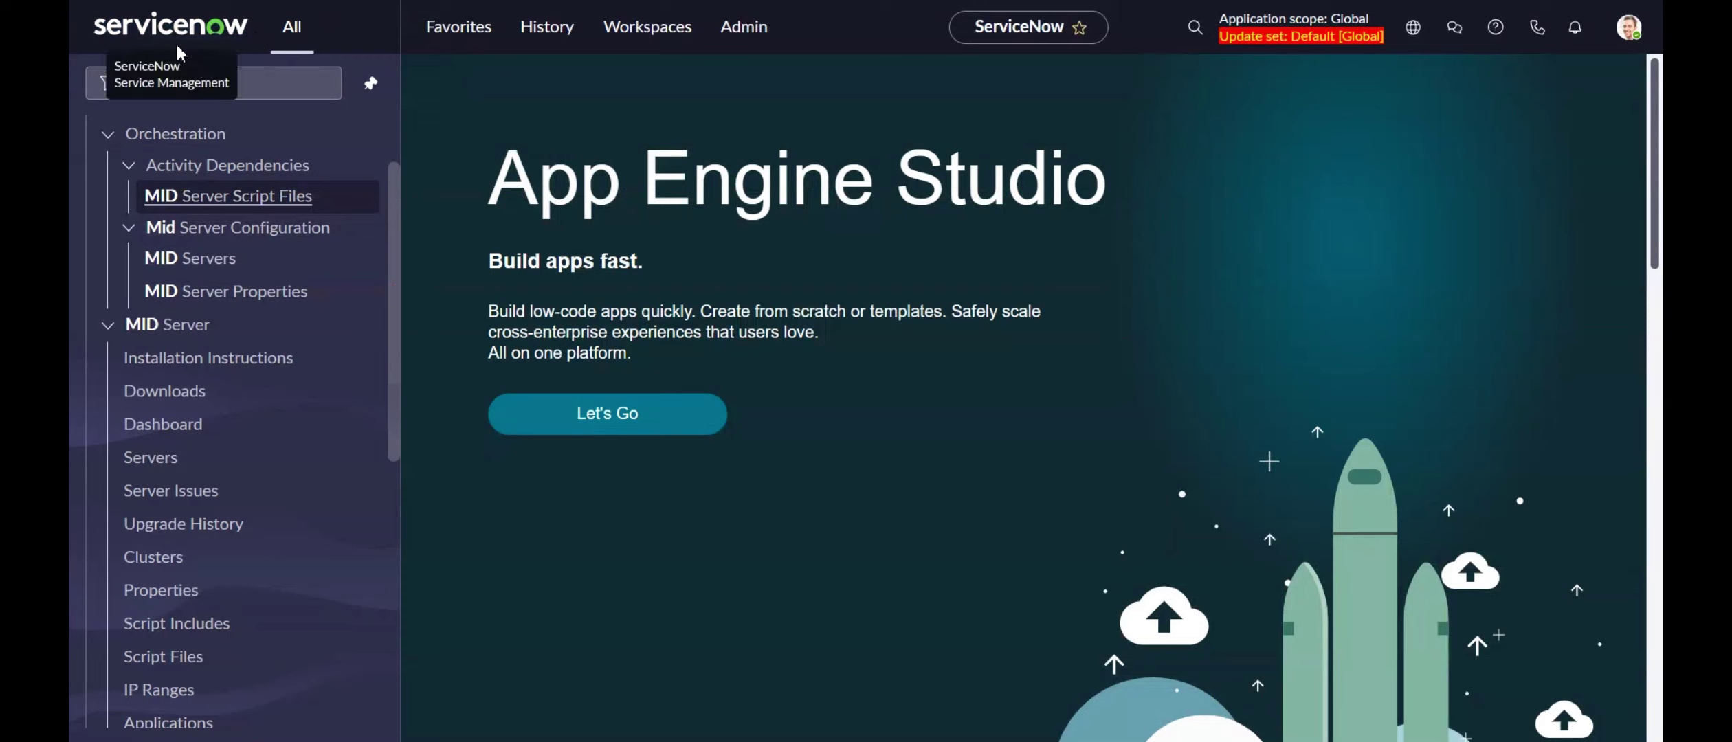
# Open the GetUser.ps1 record from MID Server > Script Files using the 'mid' navigator filter.
pyautogui.click(261, 82)
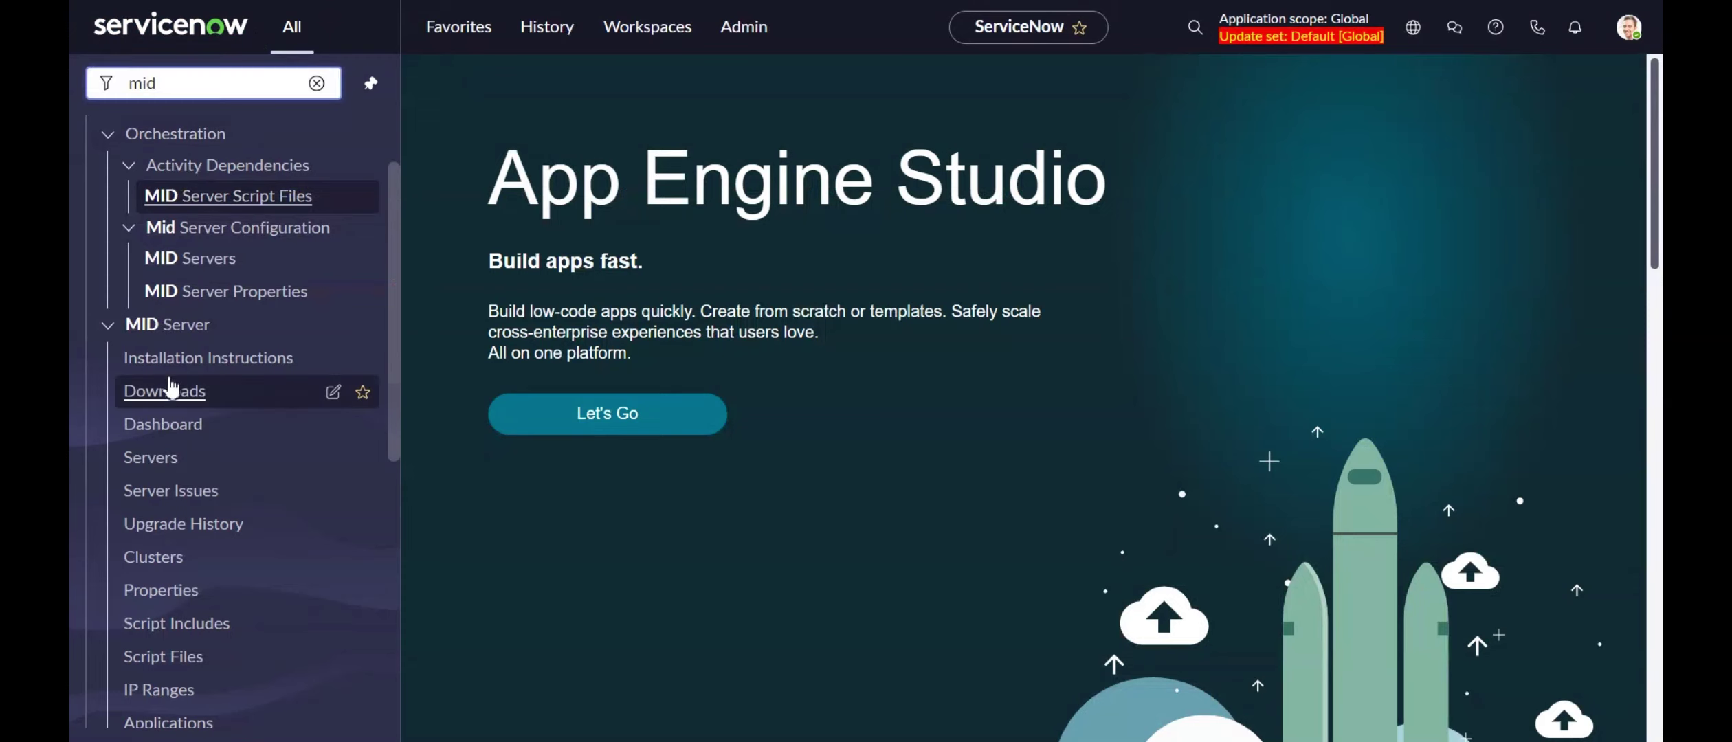
pyautogui.scroll(-2, 255, 670)
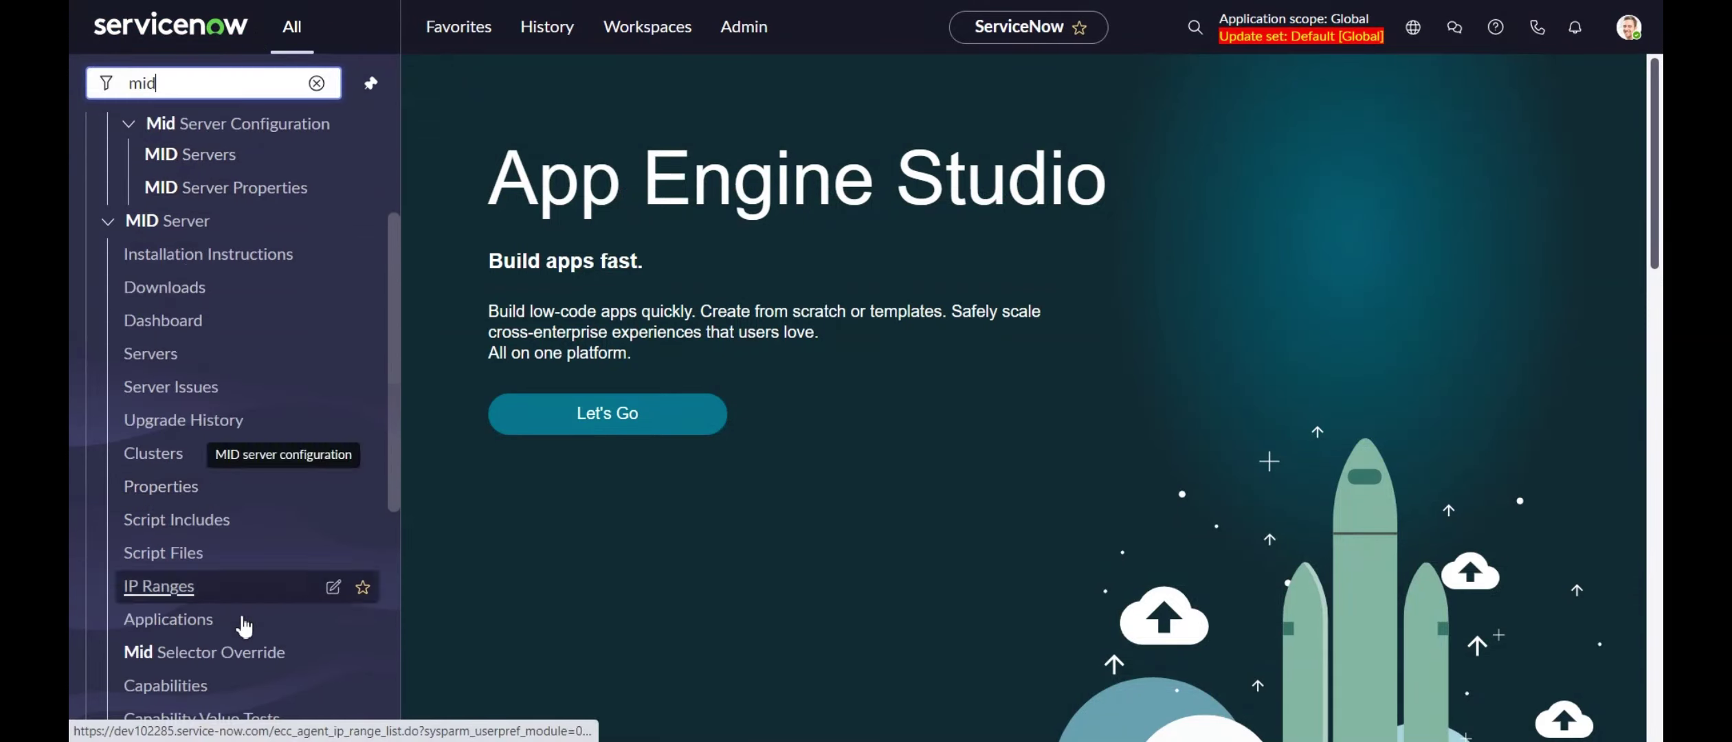
pyautogui.click(195, 556)
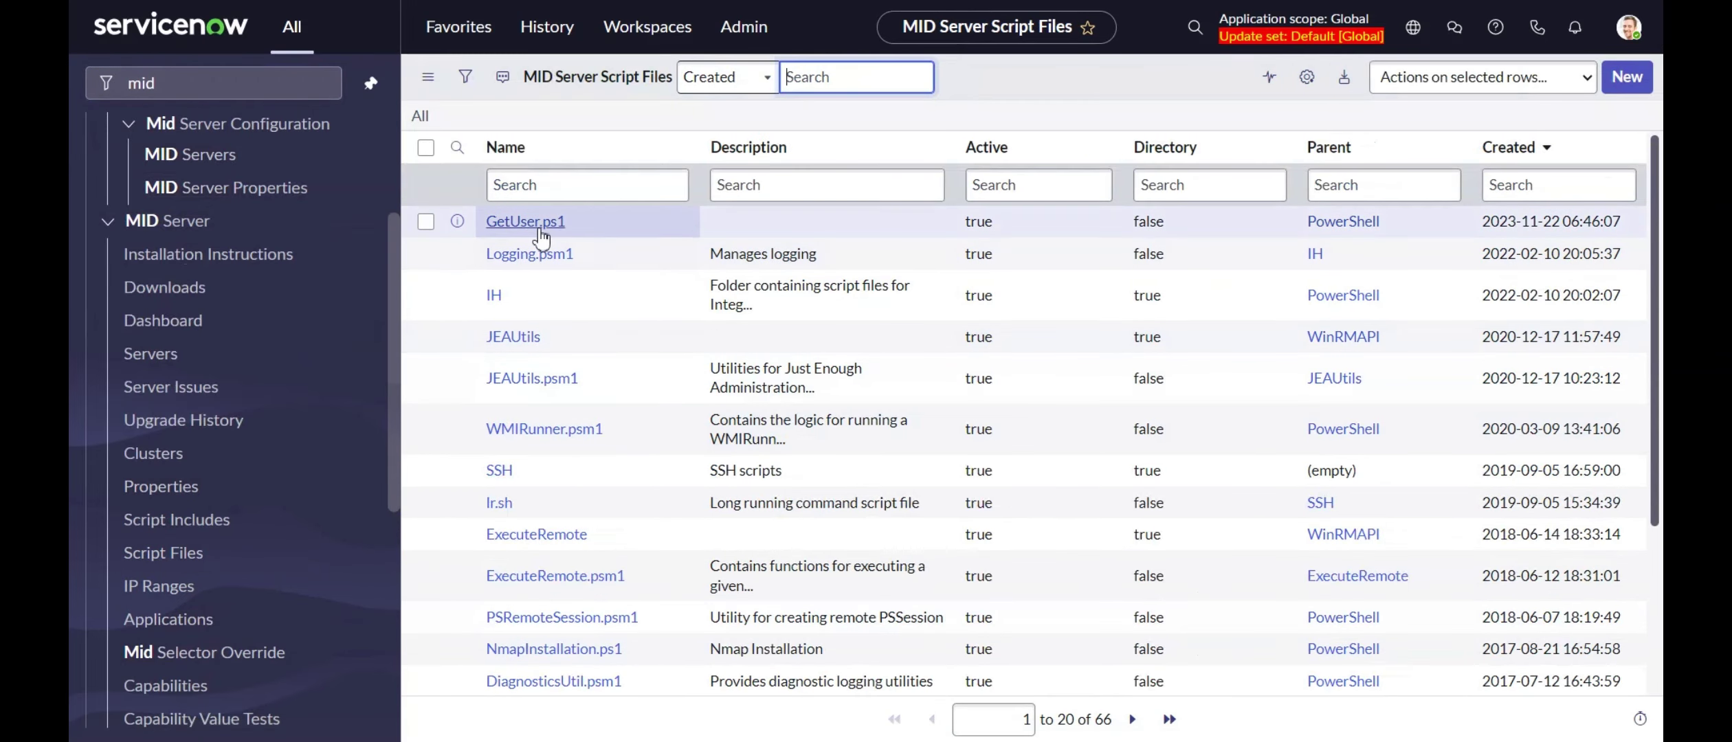
pyautogui.click(539, 230)
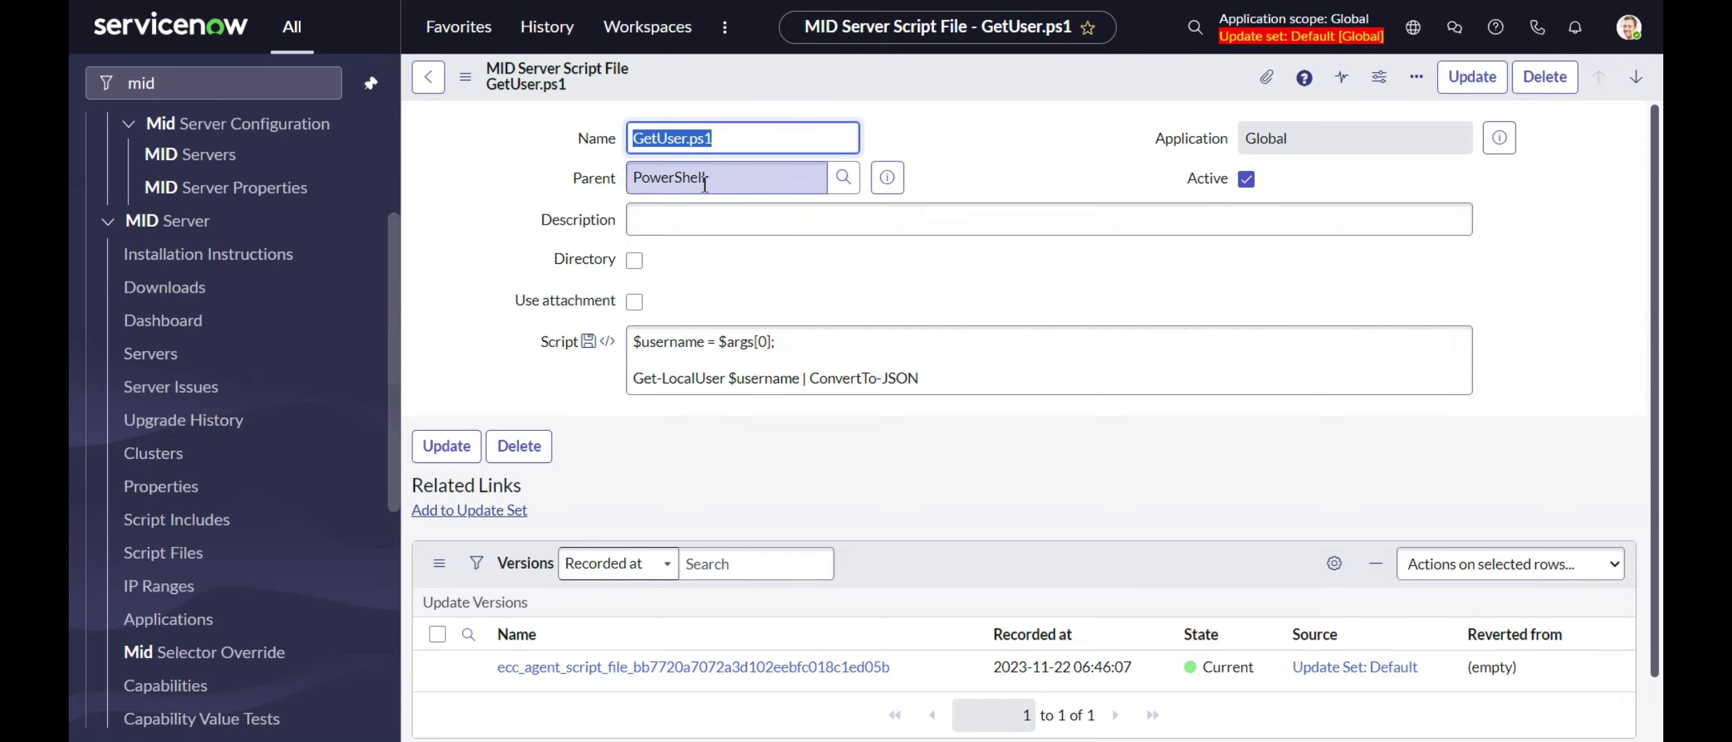
# Review GetUser.ps1's name and its $args[0] username argument, then save the record with Update.
pyautogui.click(739, 141)
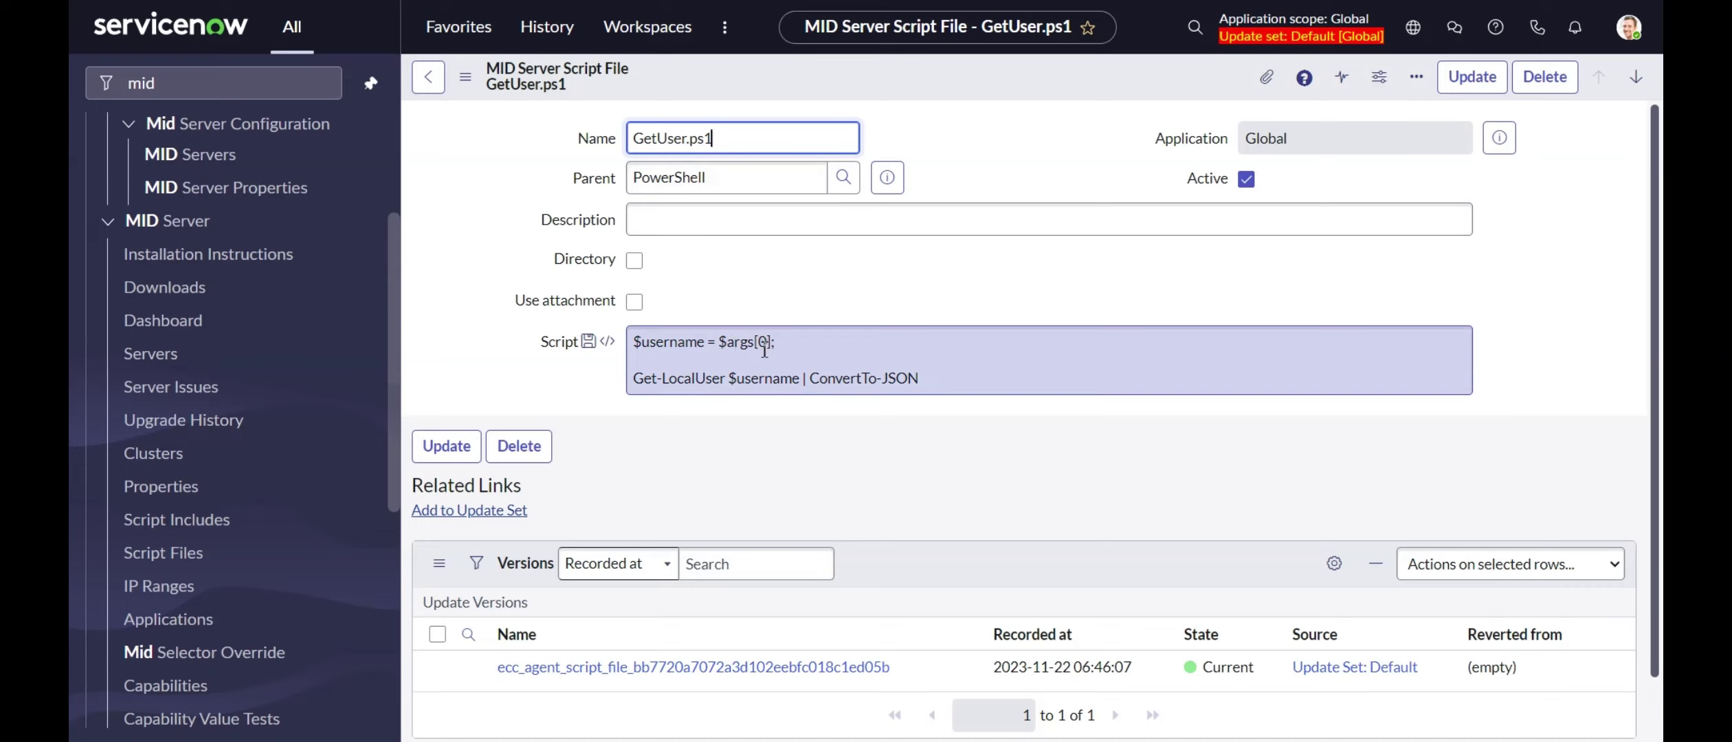
pyautogui.click(810, 347)
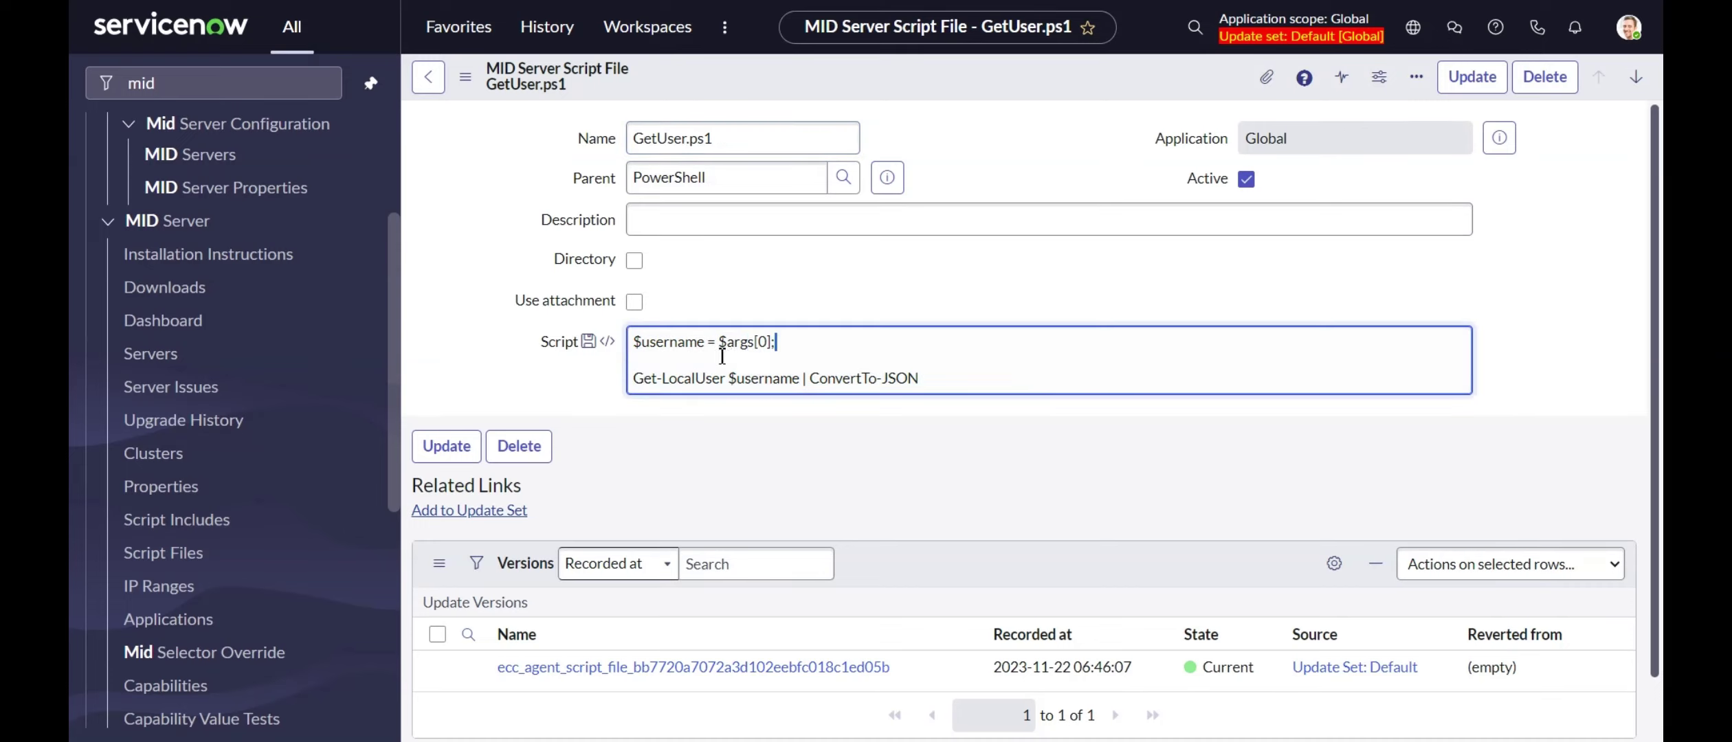
pyautogui.moveTo(718, 343); pyautogui.dragTo(779, 344)
pyautogui.click(733, 366)
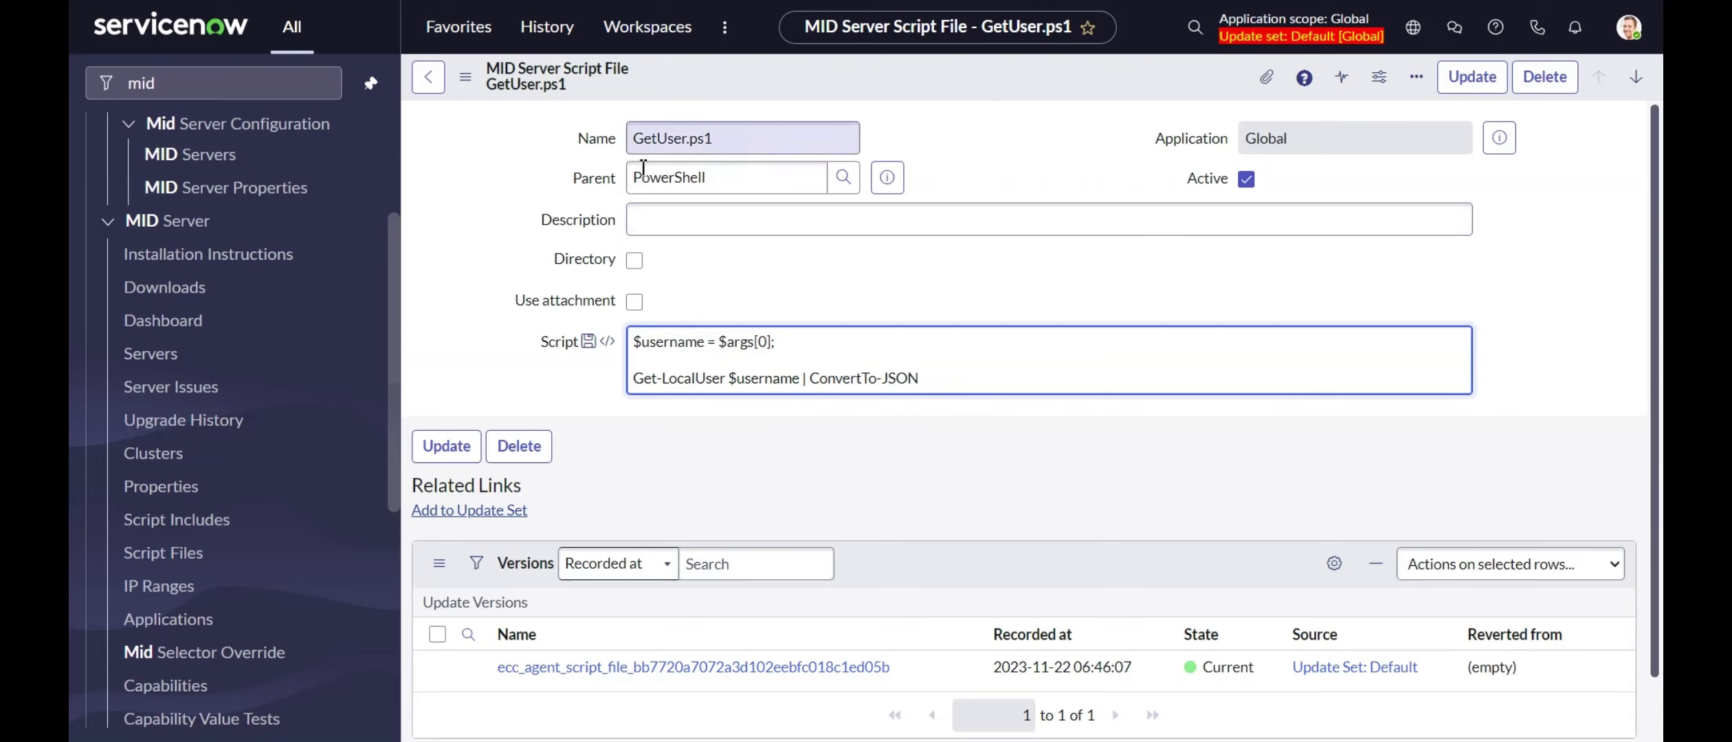
pyautogui.click(1471, 77)
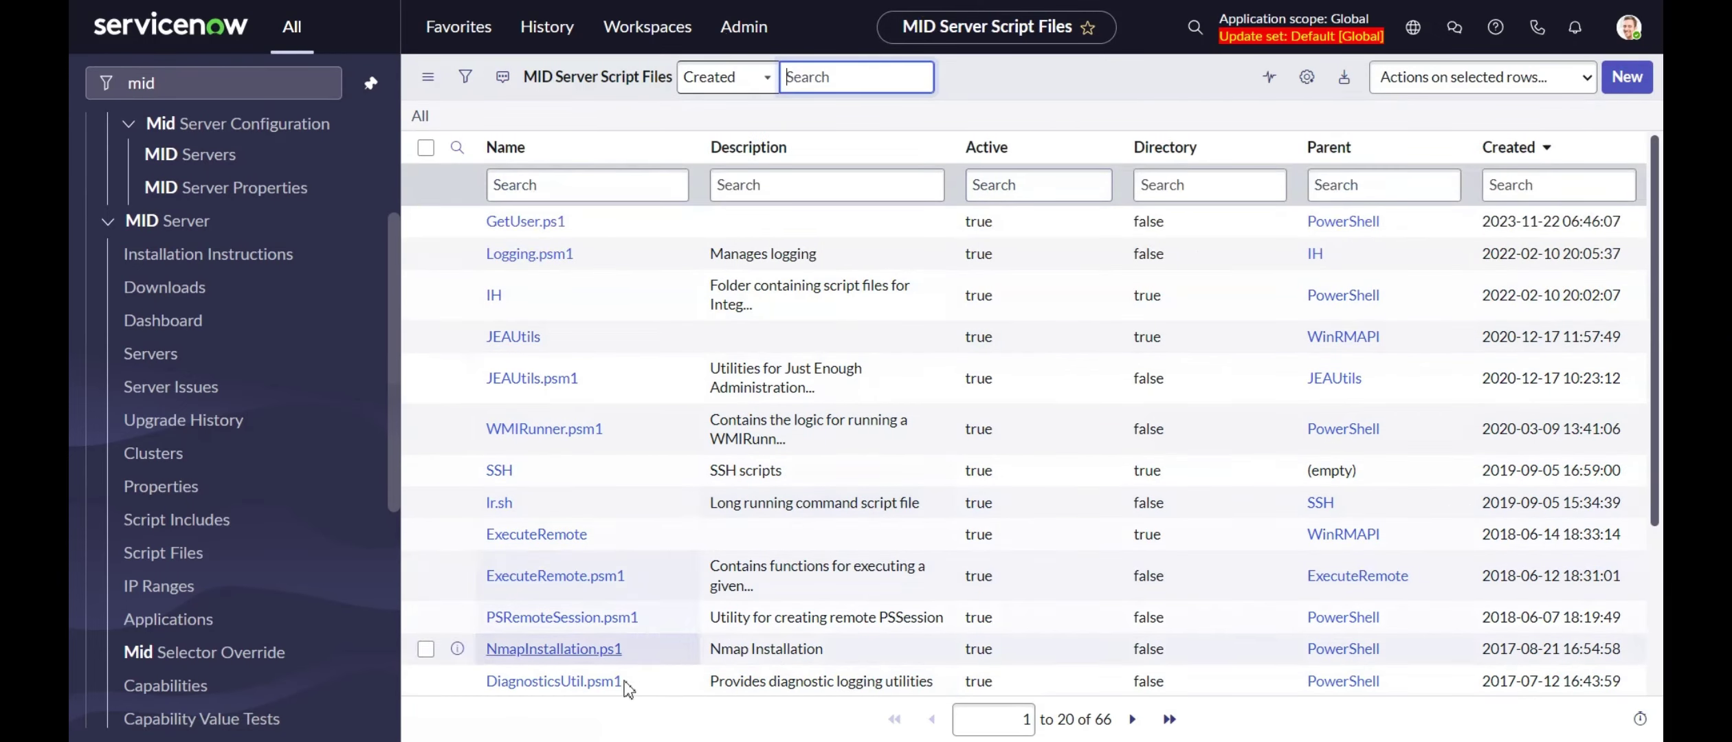
# Open GetUser from the MID Server agent's scripts\PowerShell folder in Notepad++ to confirm it synced.
pyautogui.hotkey('alt', 'Tab')
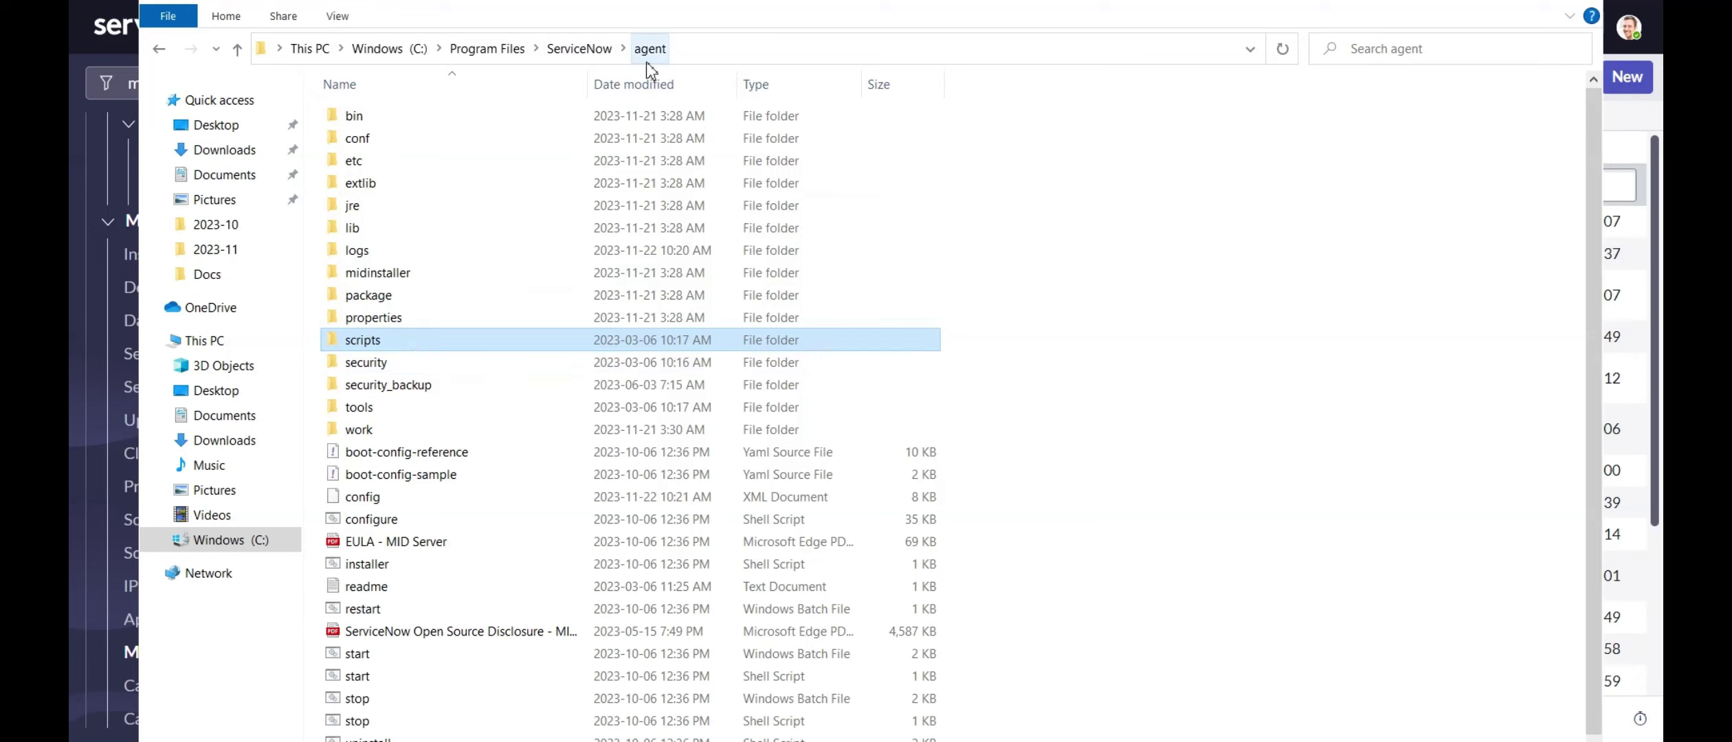
pyautogui.doubleClick(374, 342)
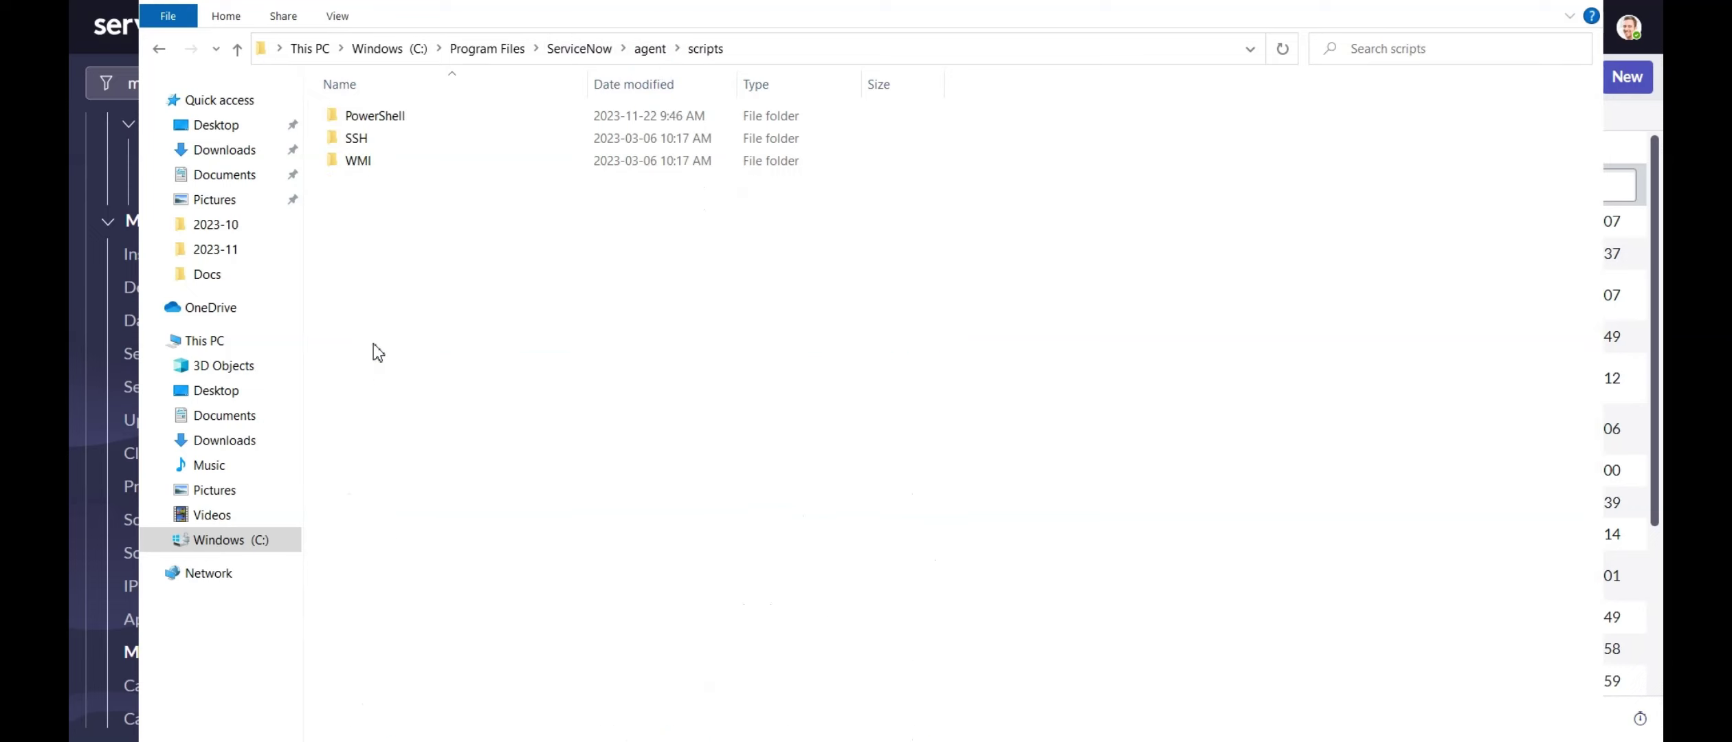
pyautogui.click(385, 123)
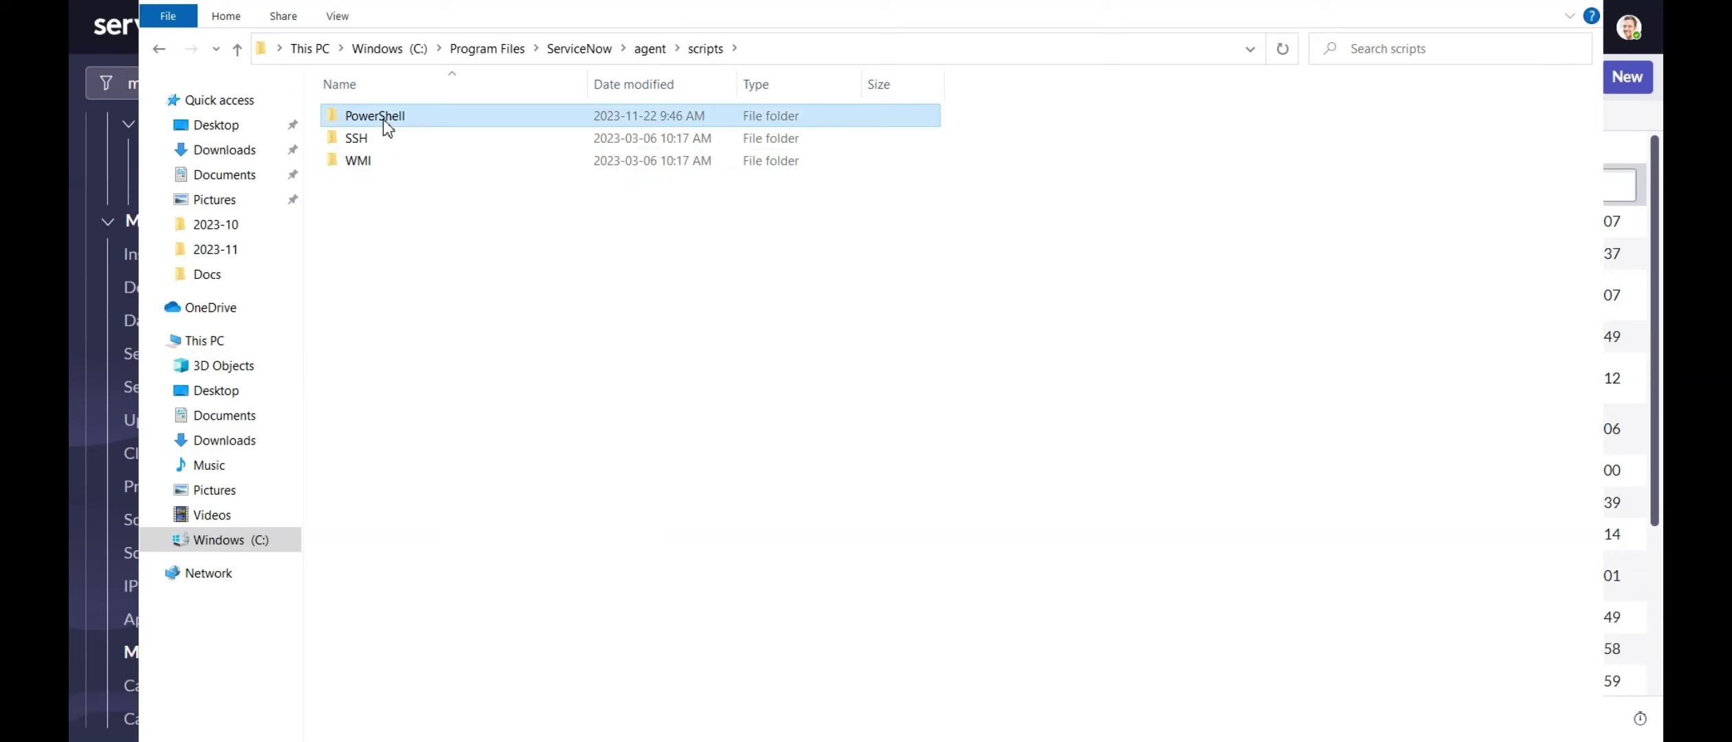
pyautogui.doubleClick(383, 121)
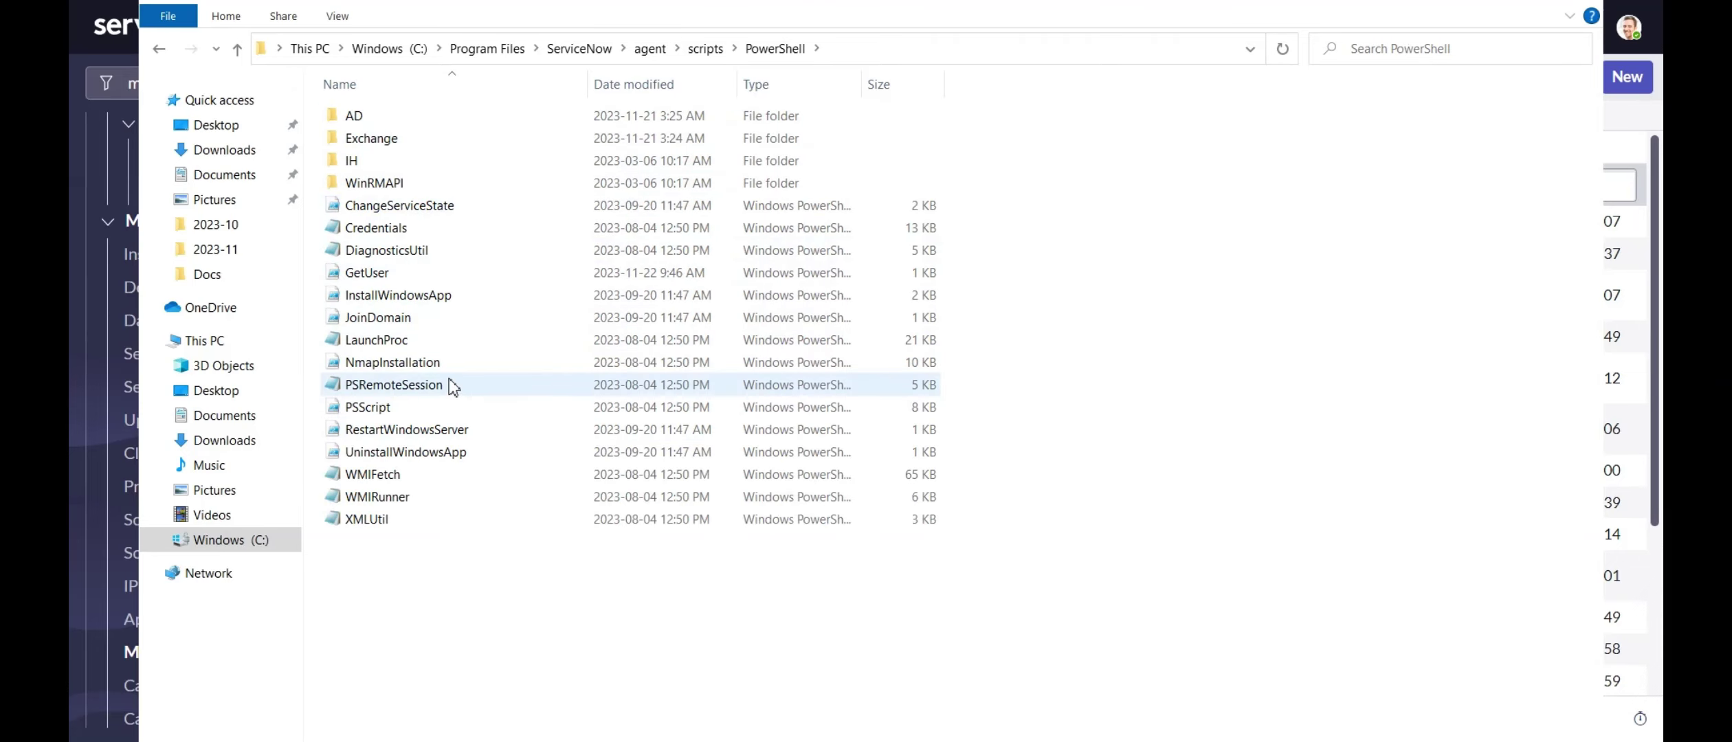
pyautogui.click(388, 277)
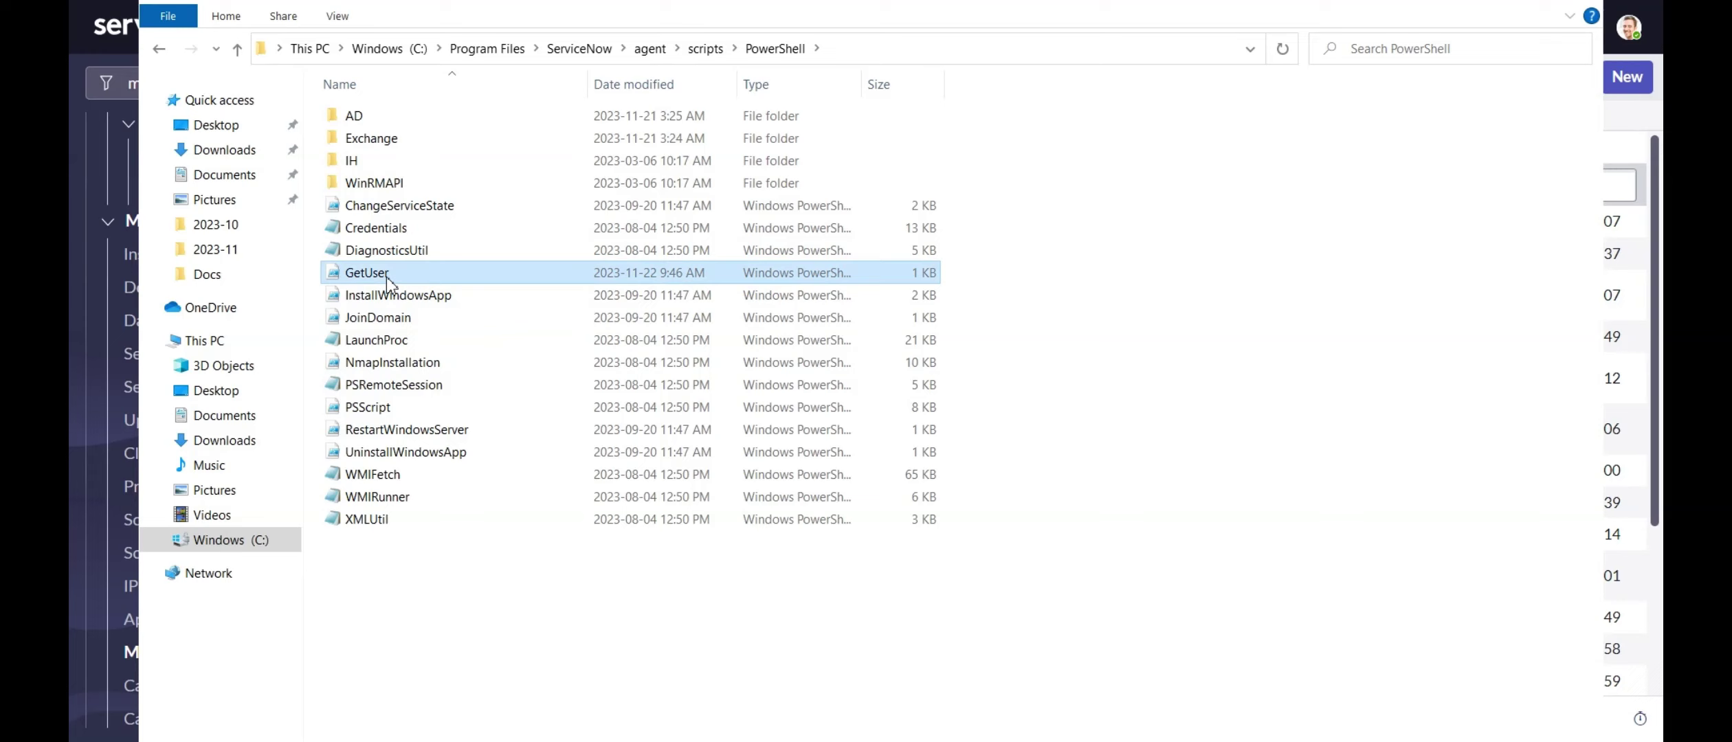
pyautogui.rightClick(388, 281)
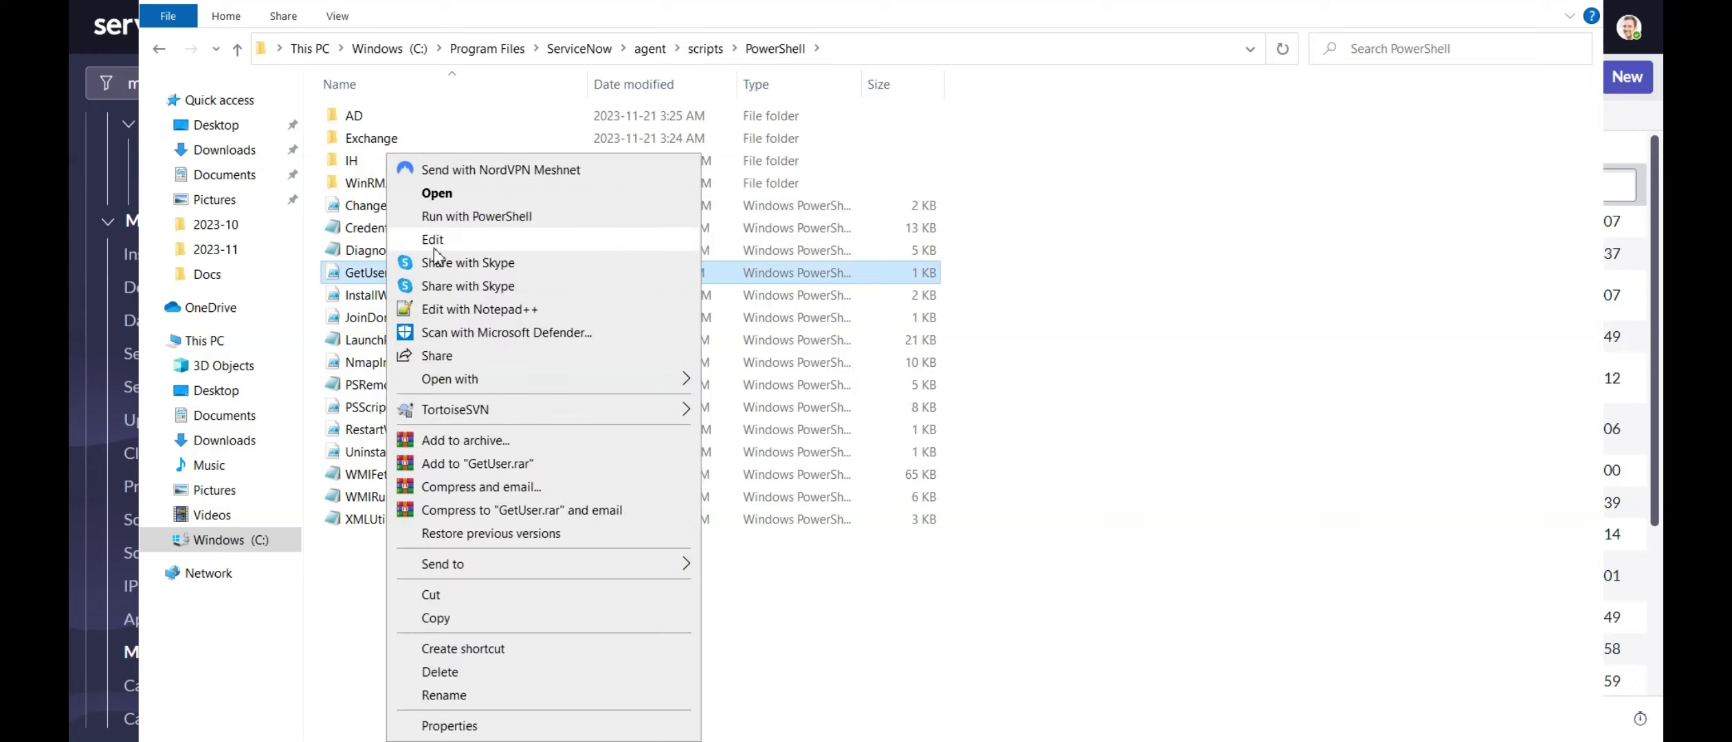
pyautogui.click(468, 309)
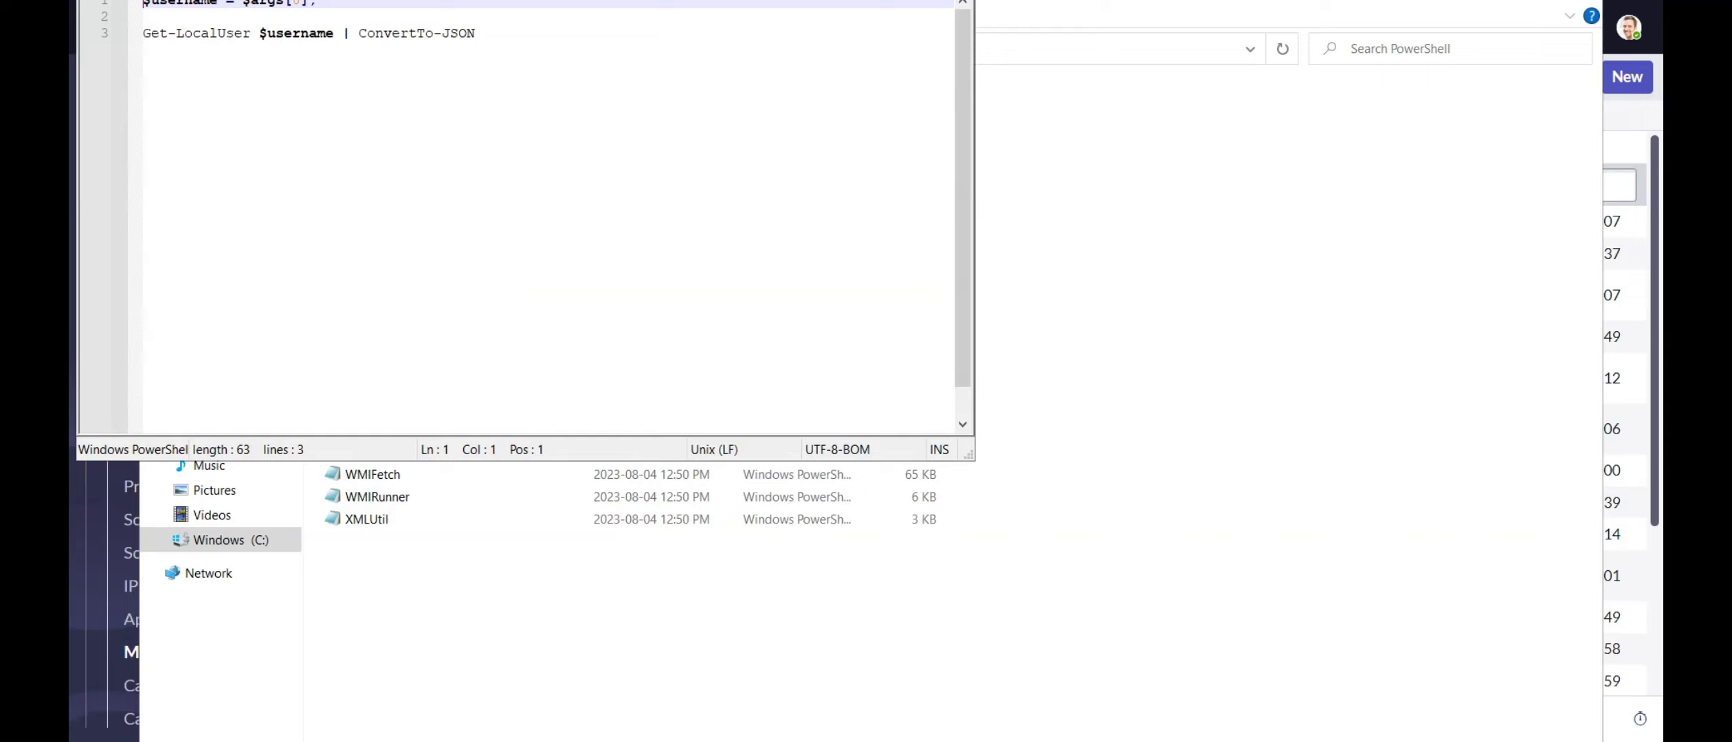
pyautogui.moveTo(481, 0); pyautogui.dragTo(493, 0)
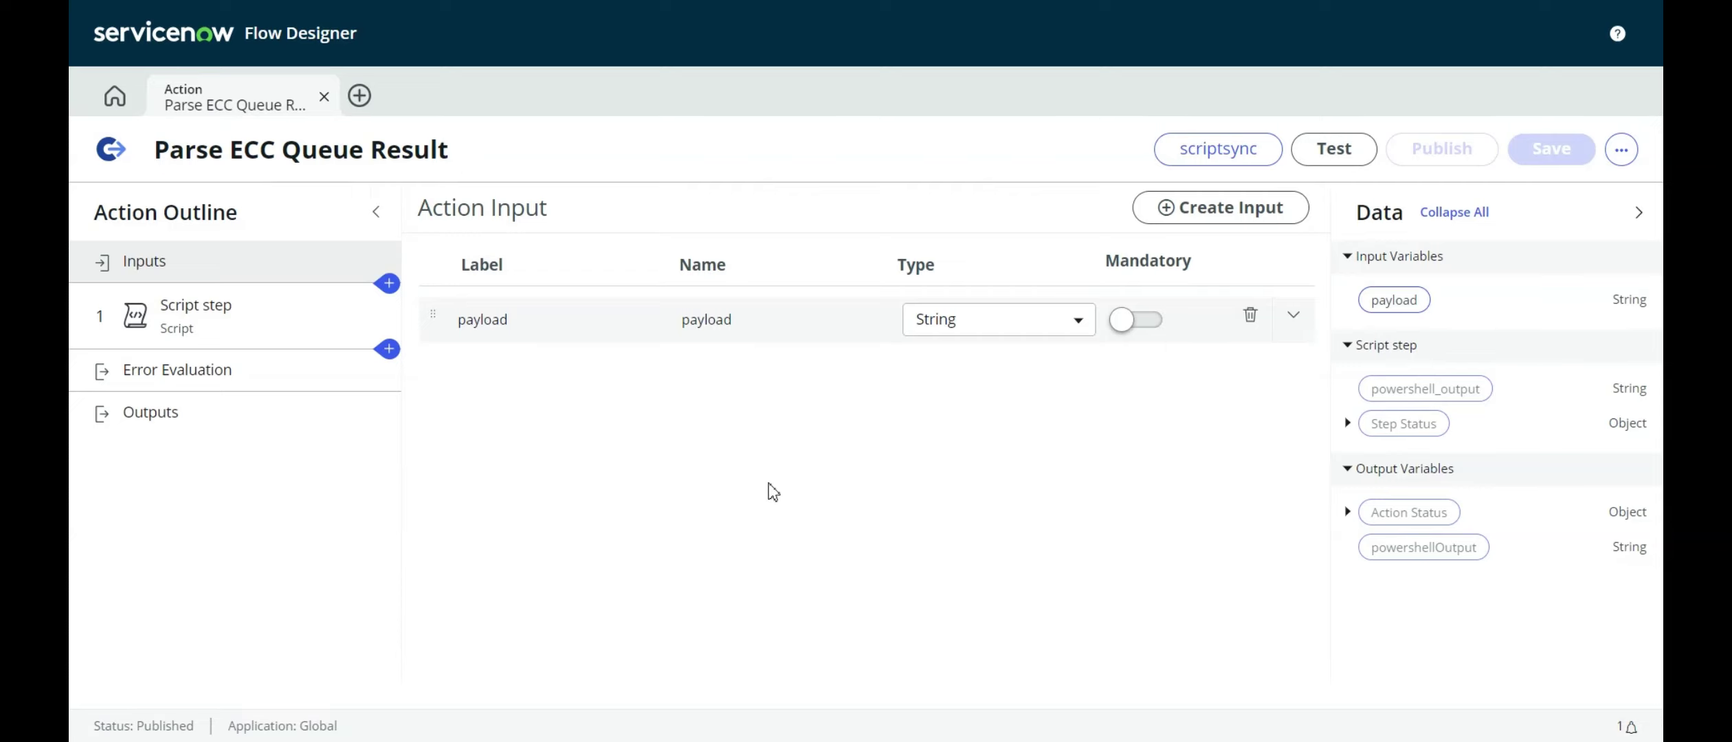
# Open the Create menu for a new flow, subflow or action and dismiss it without creating anything.
pyautogui.click(358, 97)
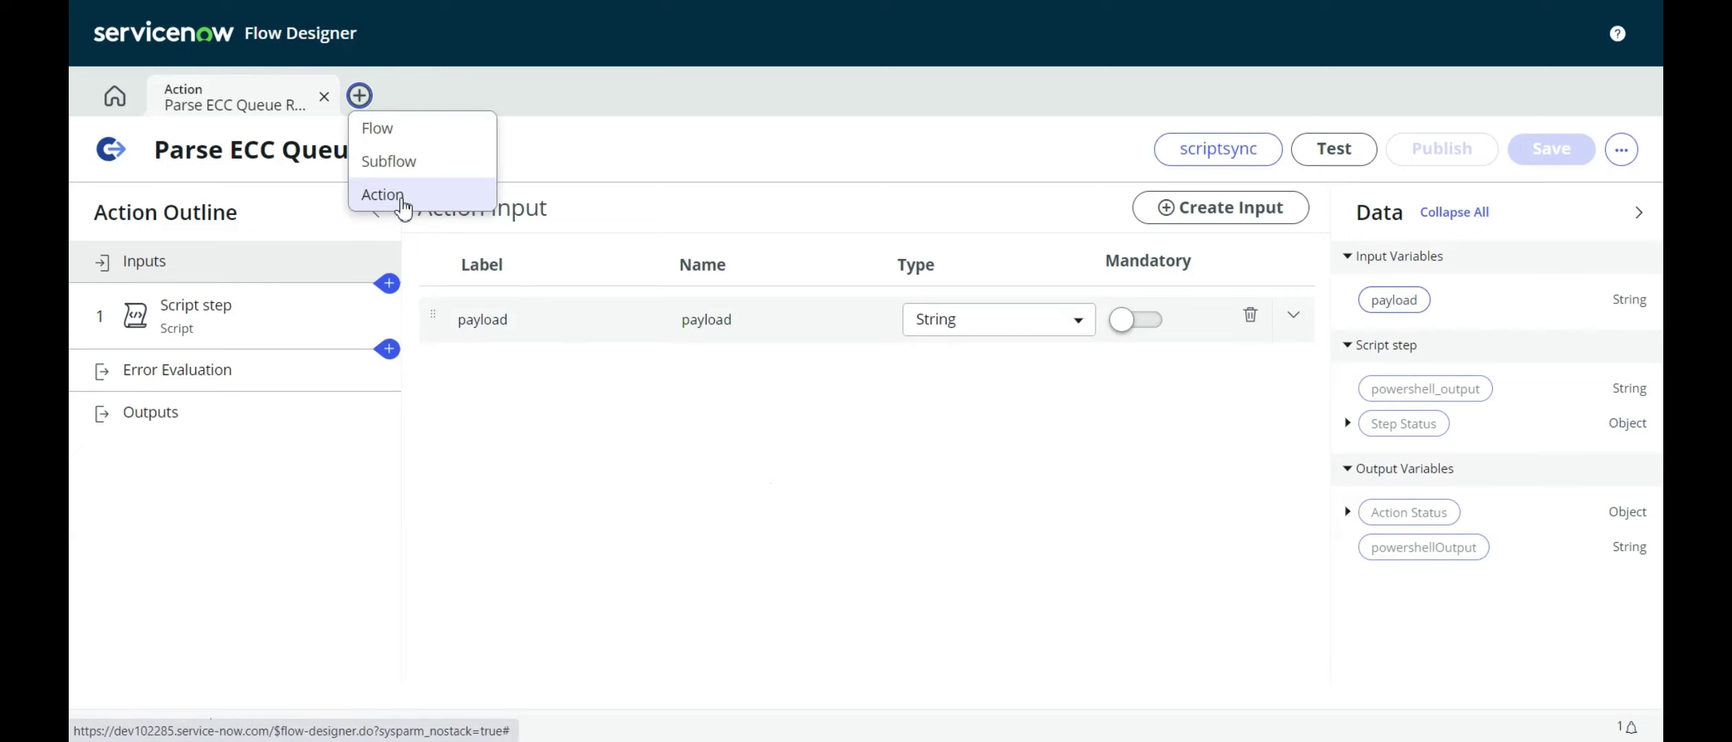
pyautogui.click(800, 522)
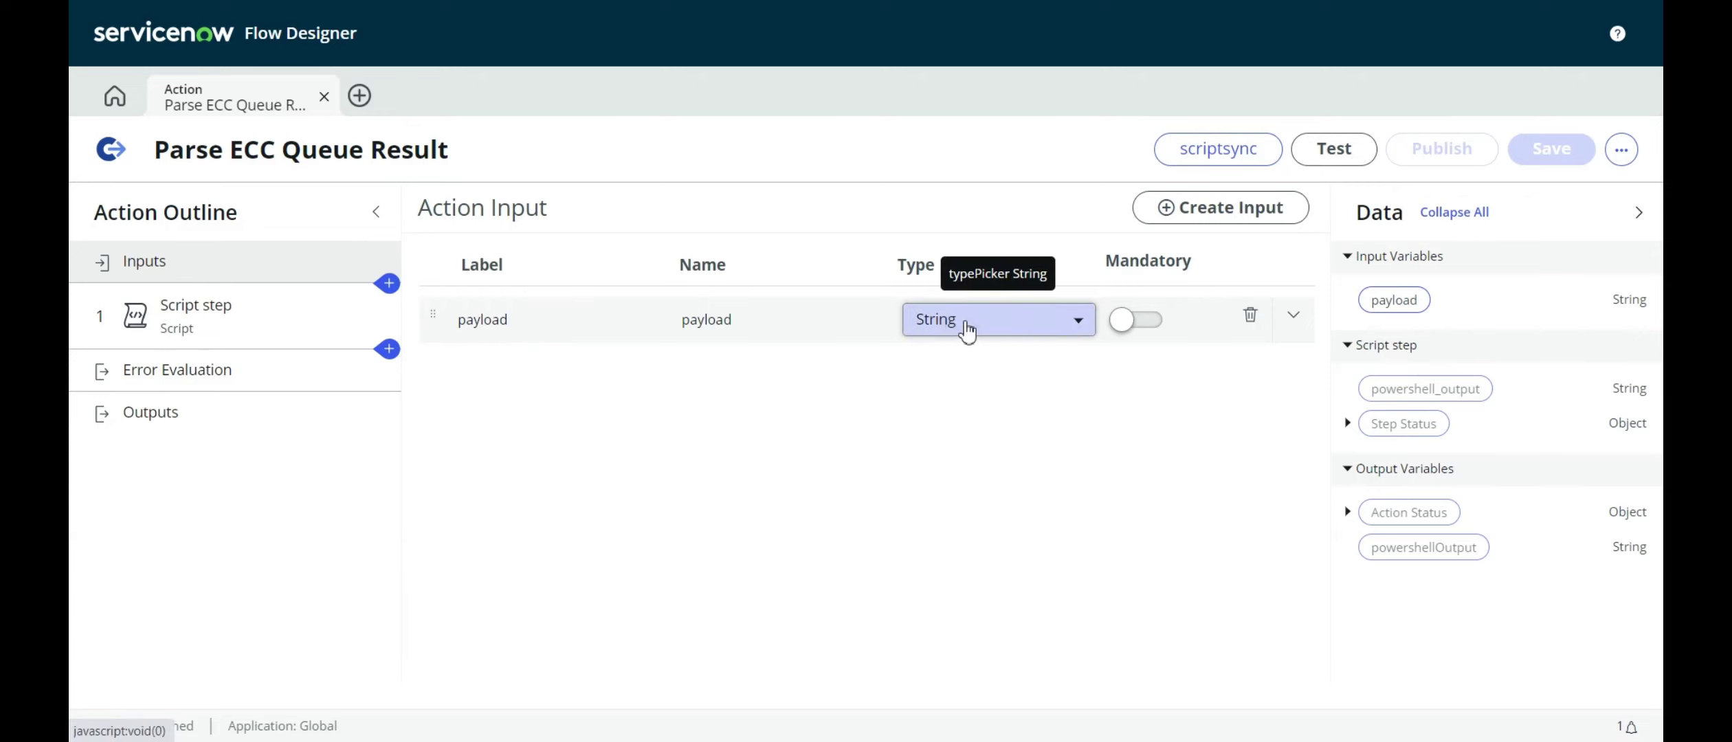
# Review the Script step's res.results XML-to-JSON code, then view the powershellOutput output mapping.
pyautogui.click(184, 318)
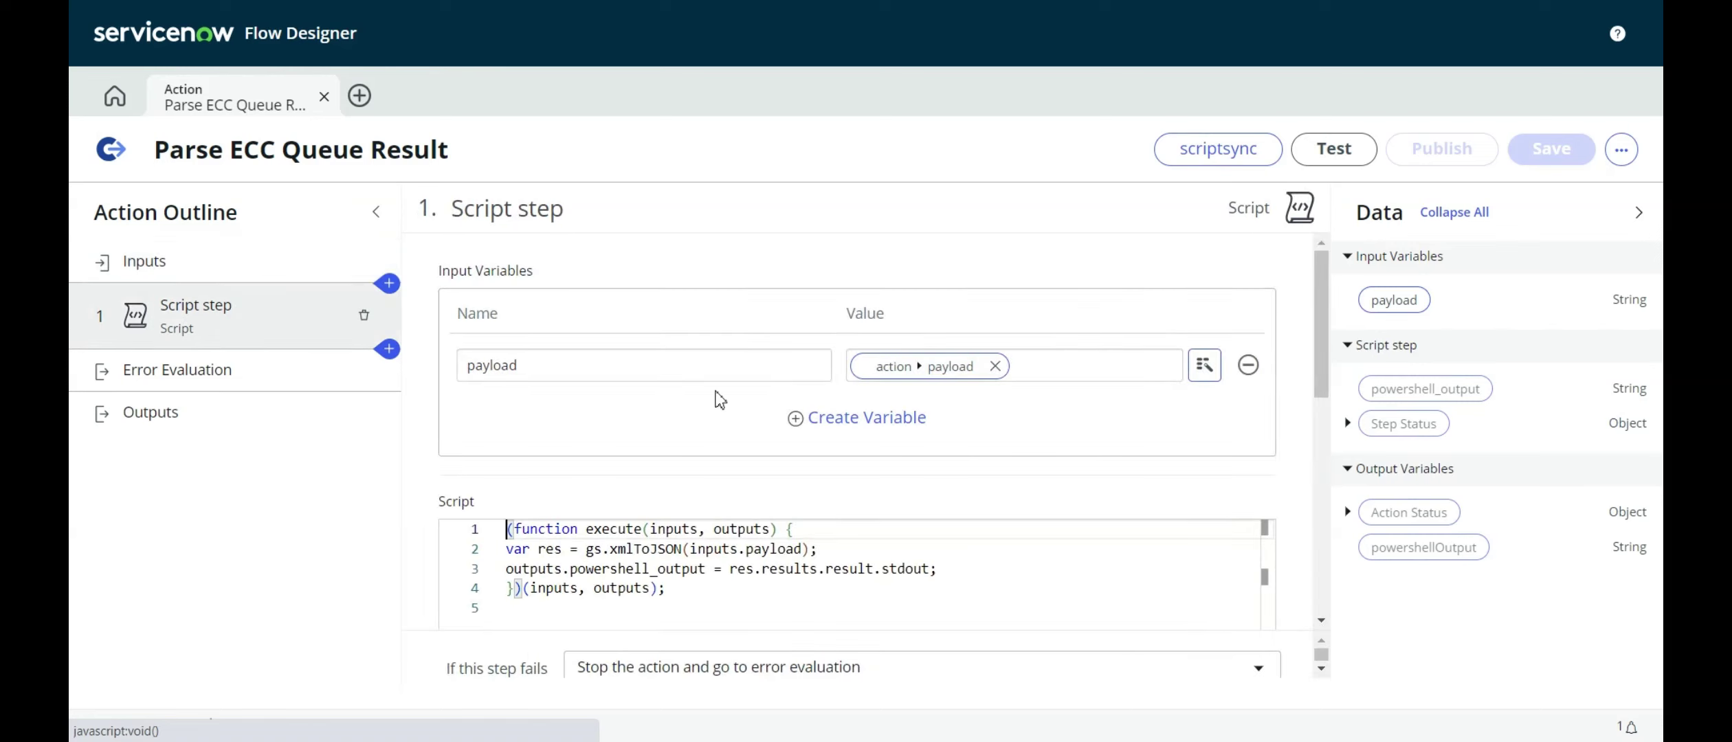
pyautogui.scroll(-2, 717, 399)
pyautogui.click(671, 565)
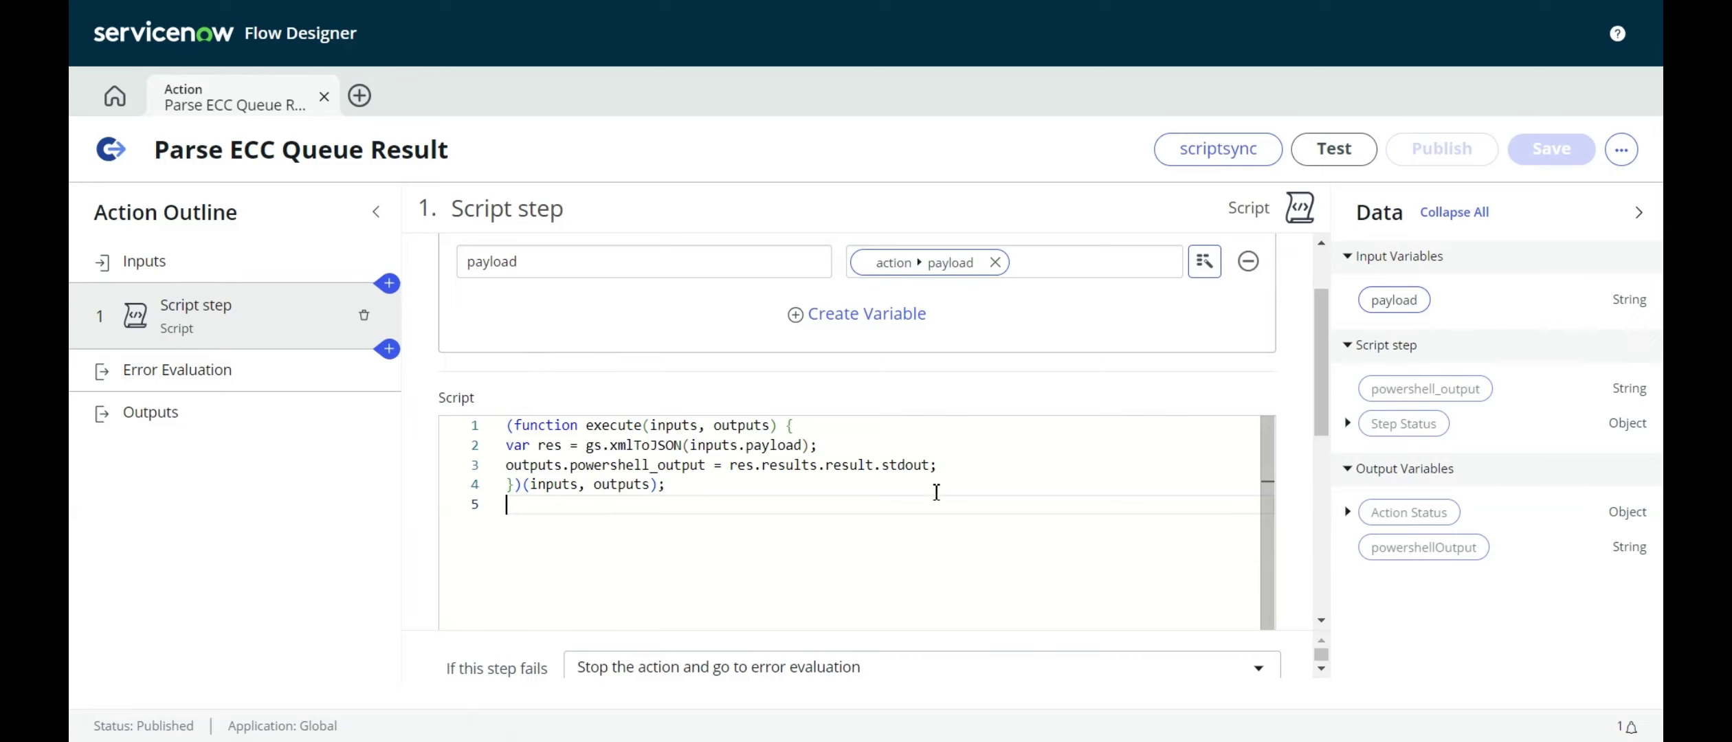
pyautogui.moveTo(762, 467); pyautogui.dragTo(848, 469)
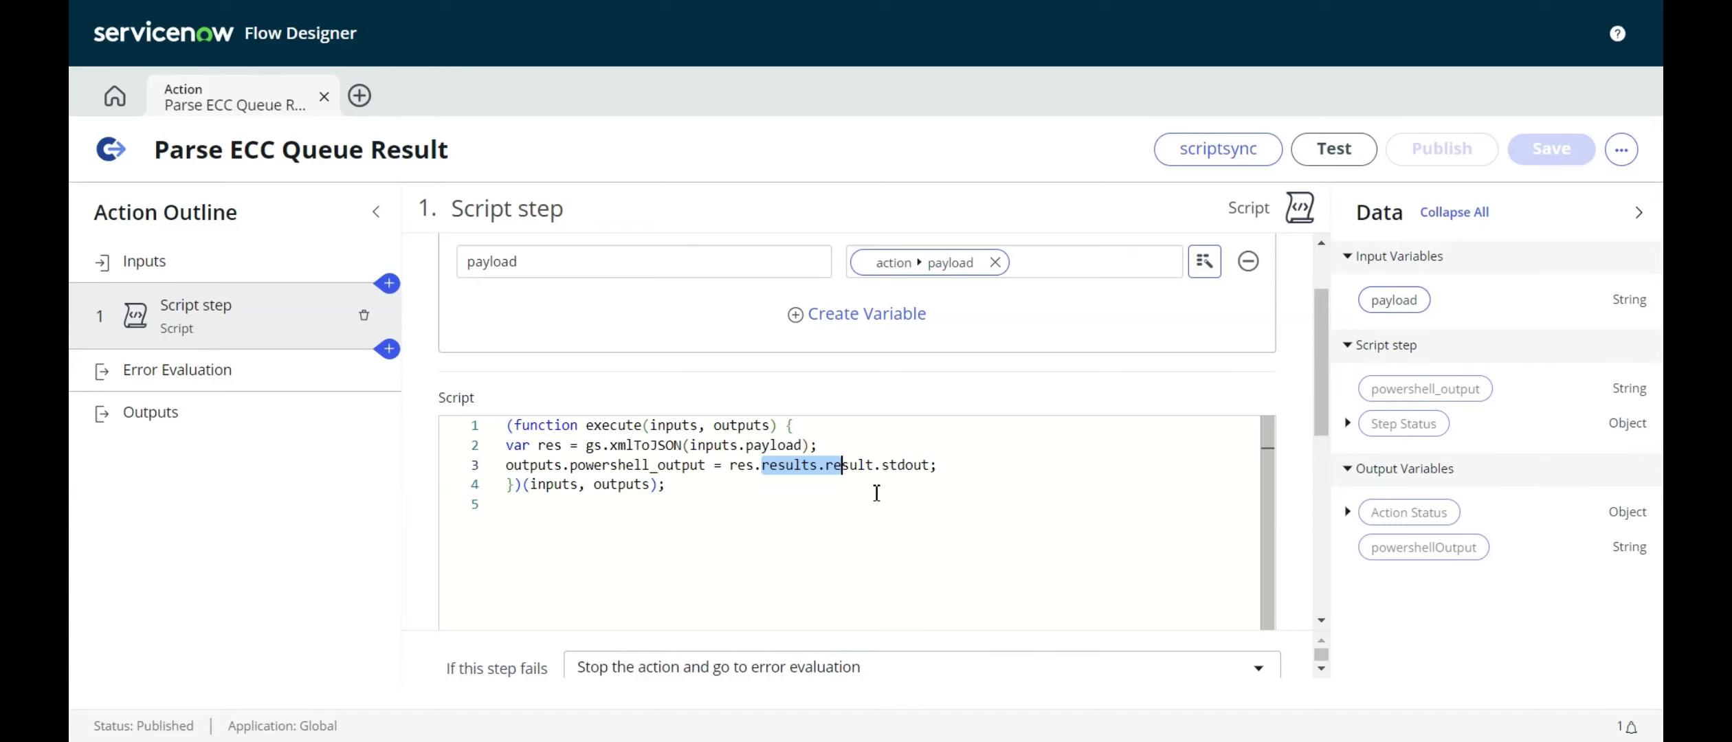
pyautogui.click(195, 430)
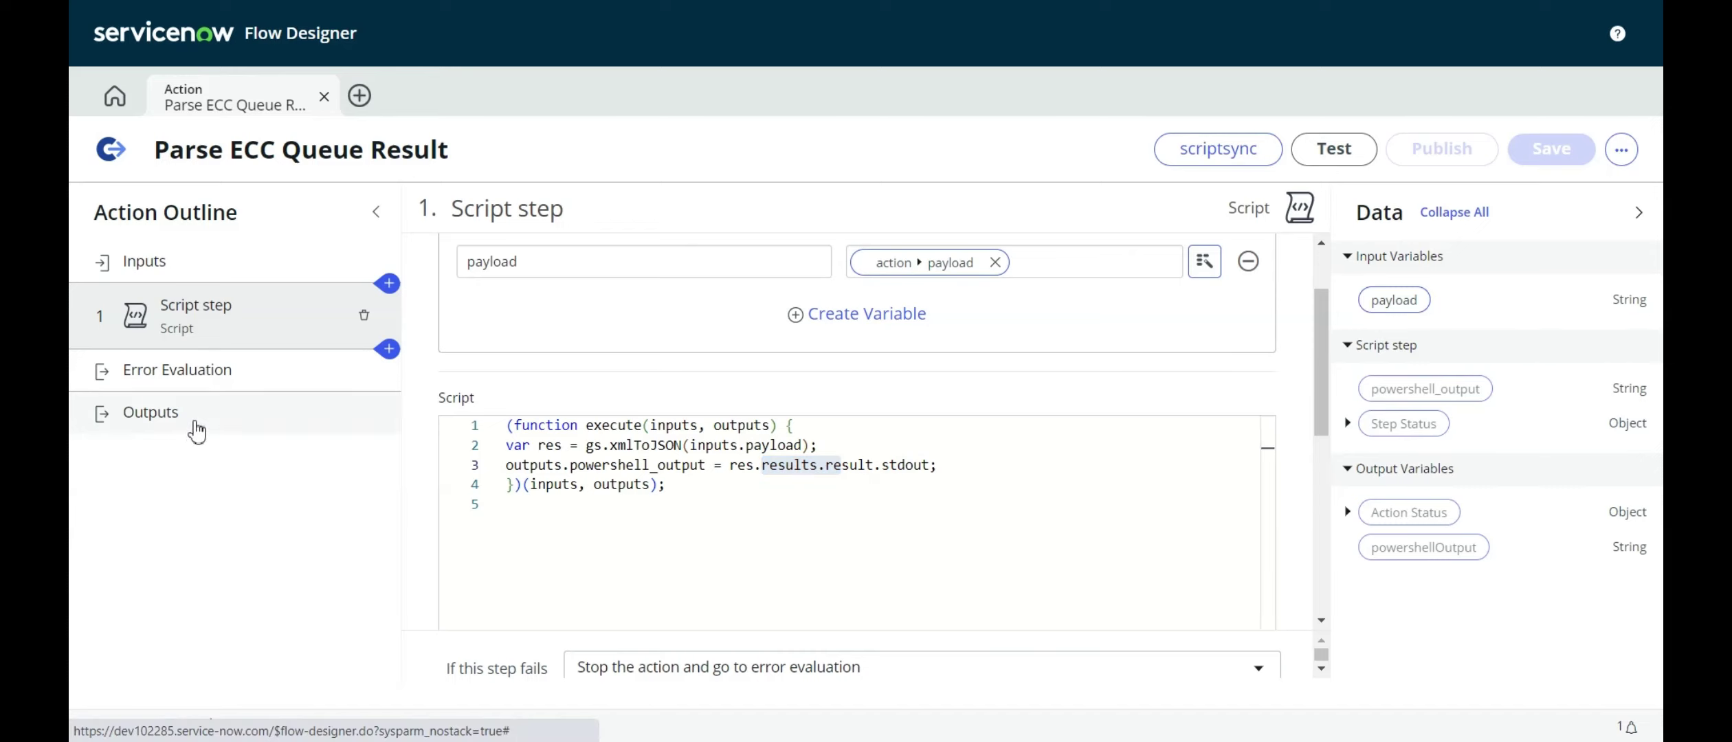
pyautogui.click(211, 326)
pyautogui.scroll(-5, 1137, 502)
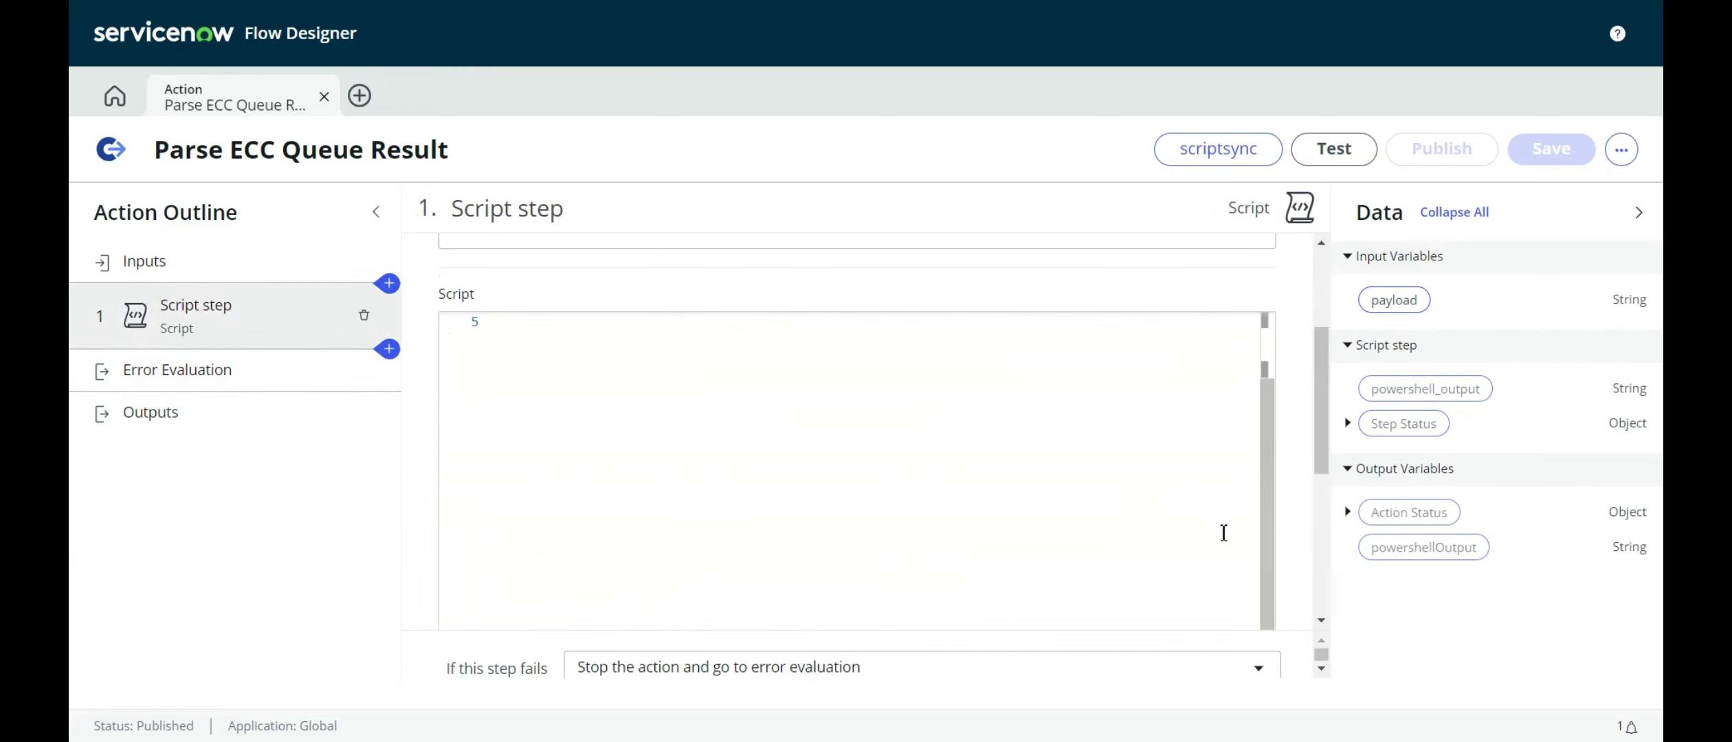
pyautogui.scroll(-5, 1233, 419)
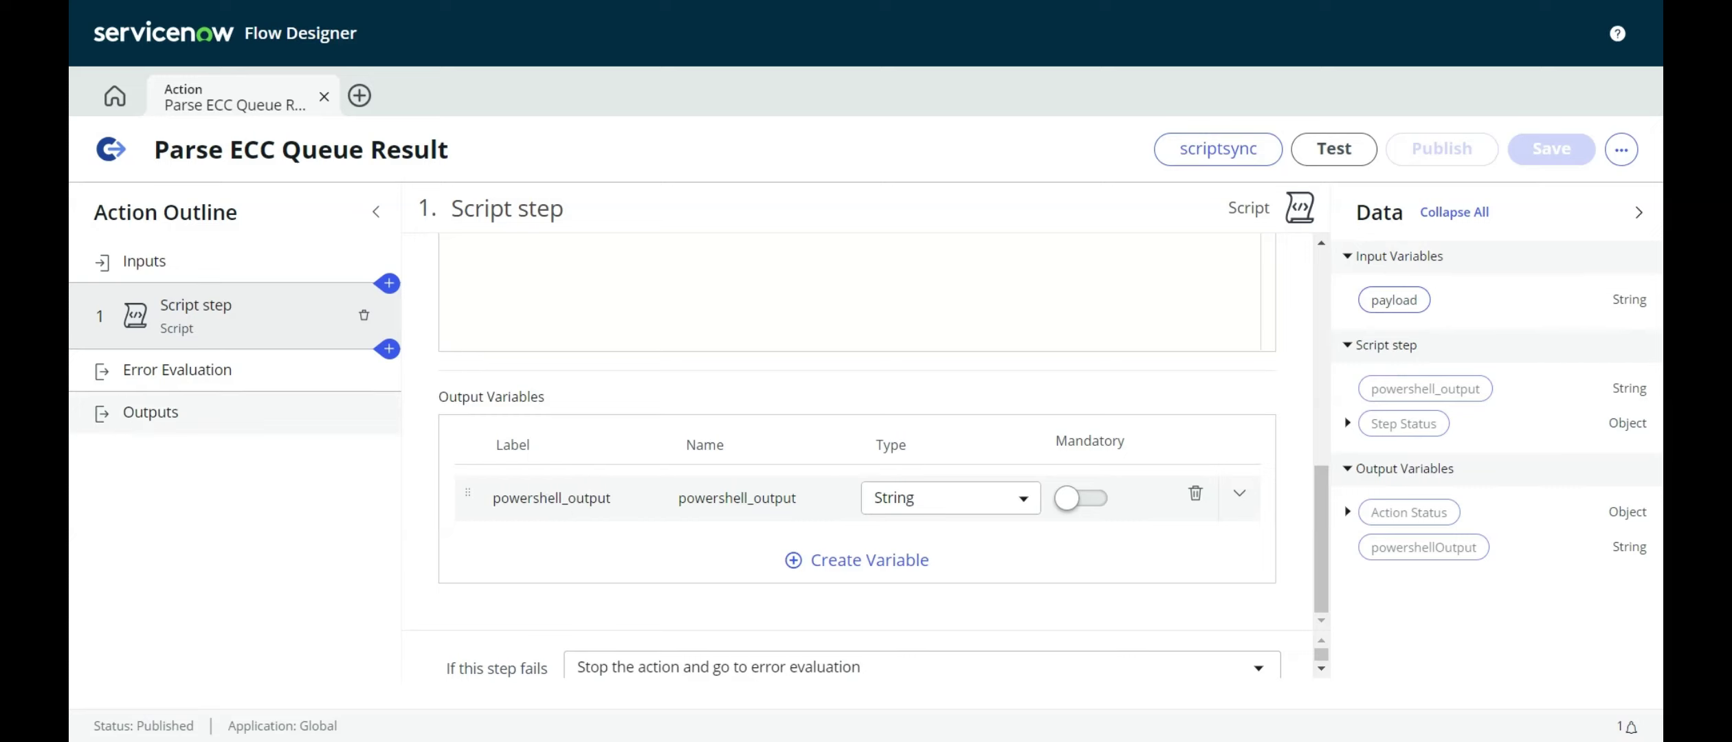
pyautogui.click(138, 412)
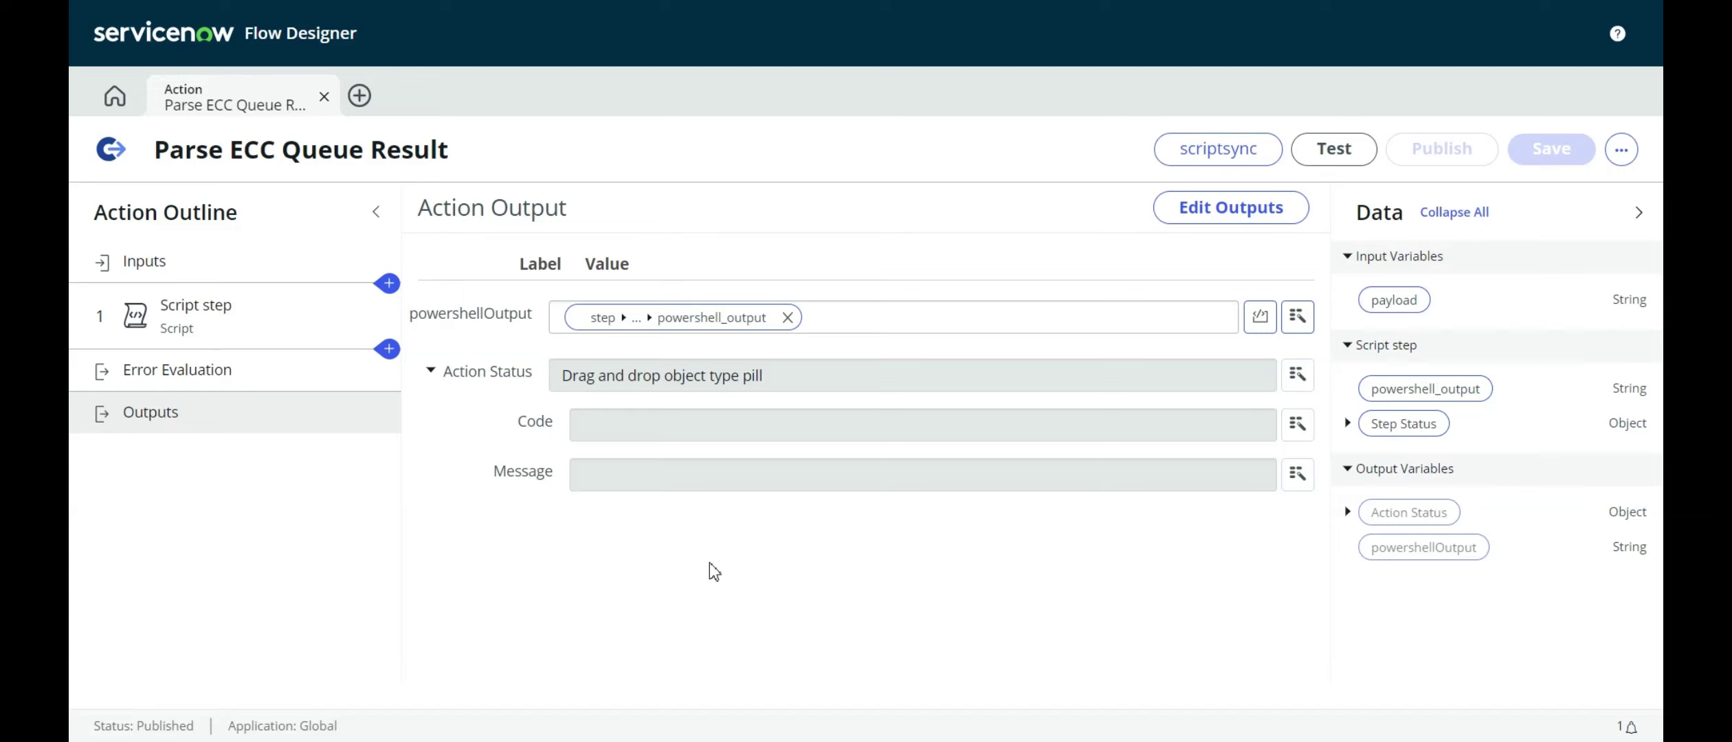
pyautogui.click(325, 97)
# Open the Get User Info subflow and inspect its username input and user_information output.
pyautogui.click(236, 176)
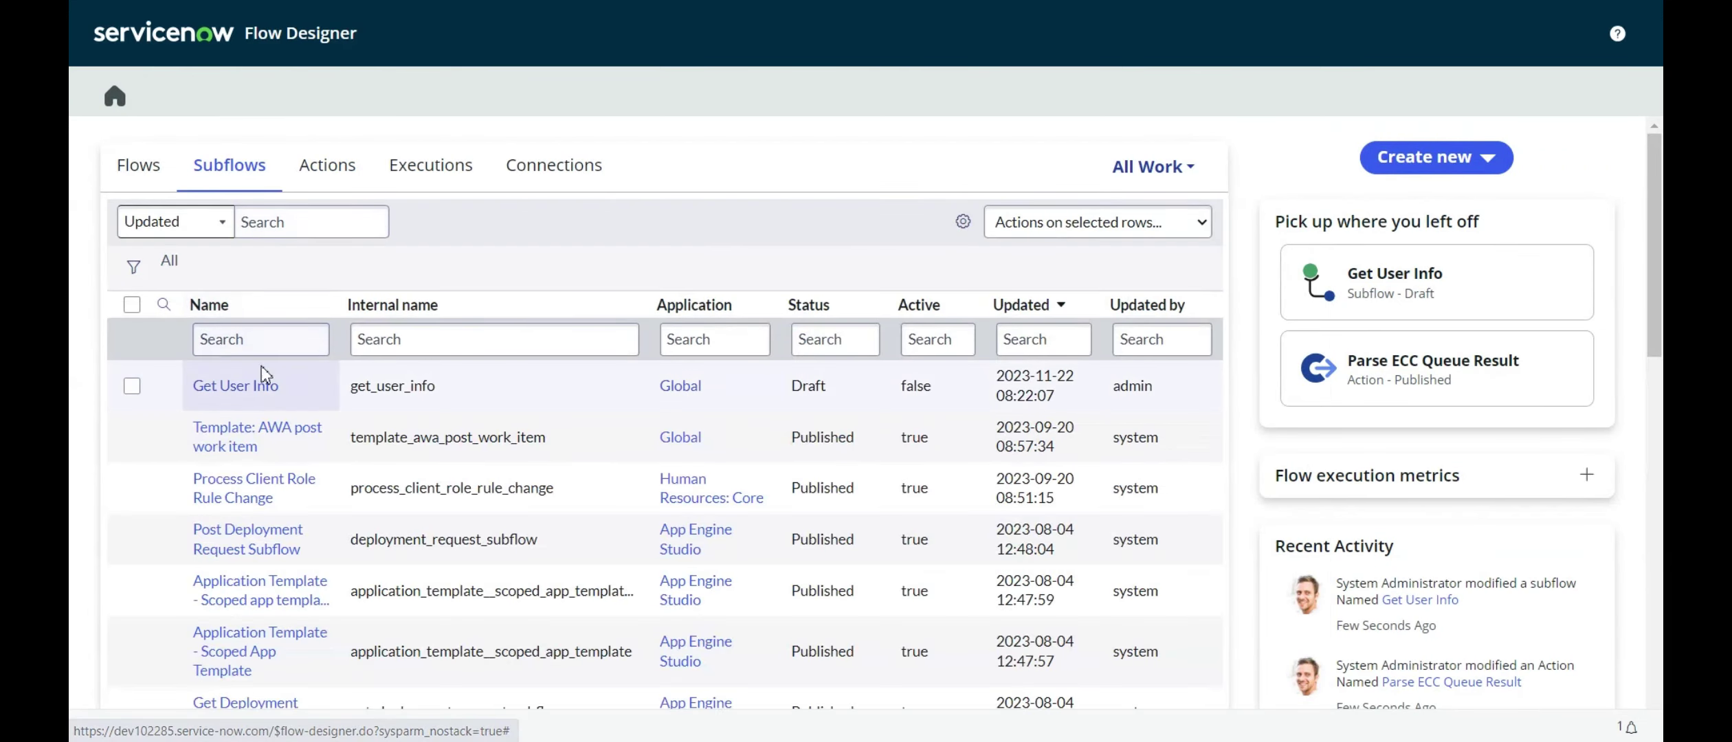
pyautogui.click(259, 391)
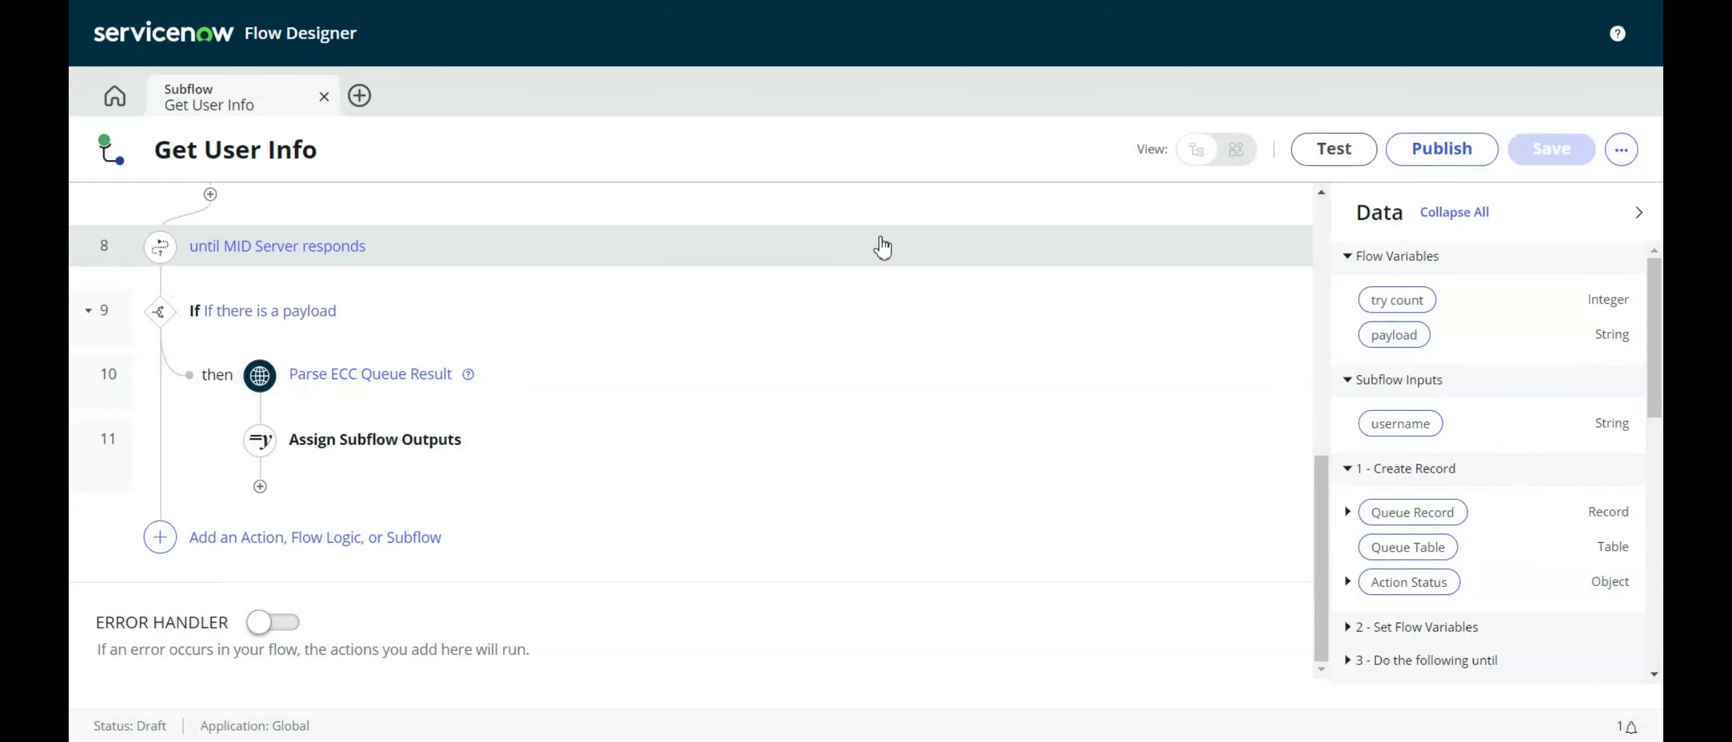
pyautogui.scroll(10, 750, 323)
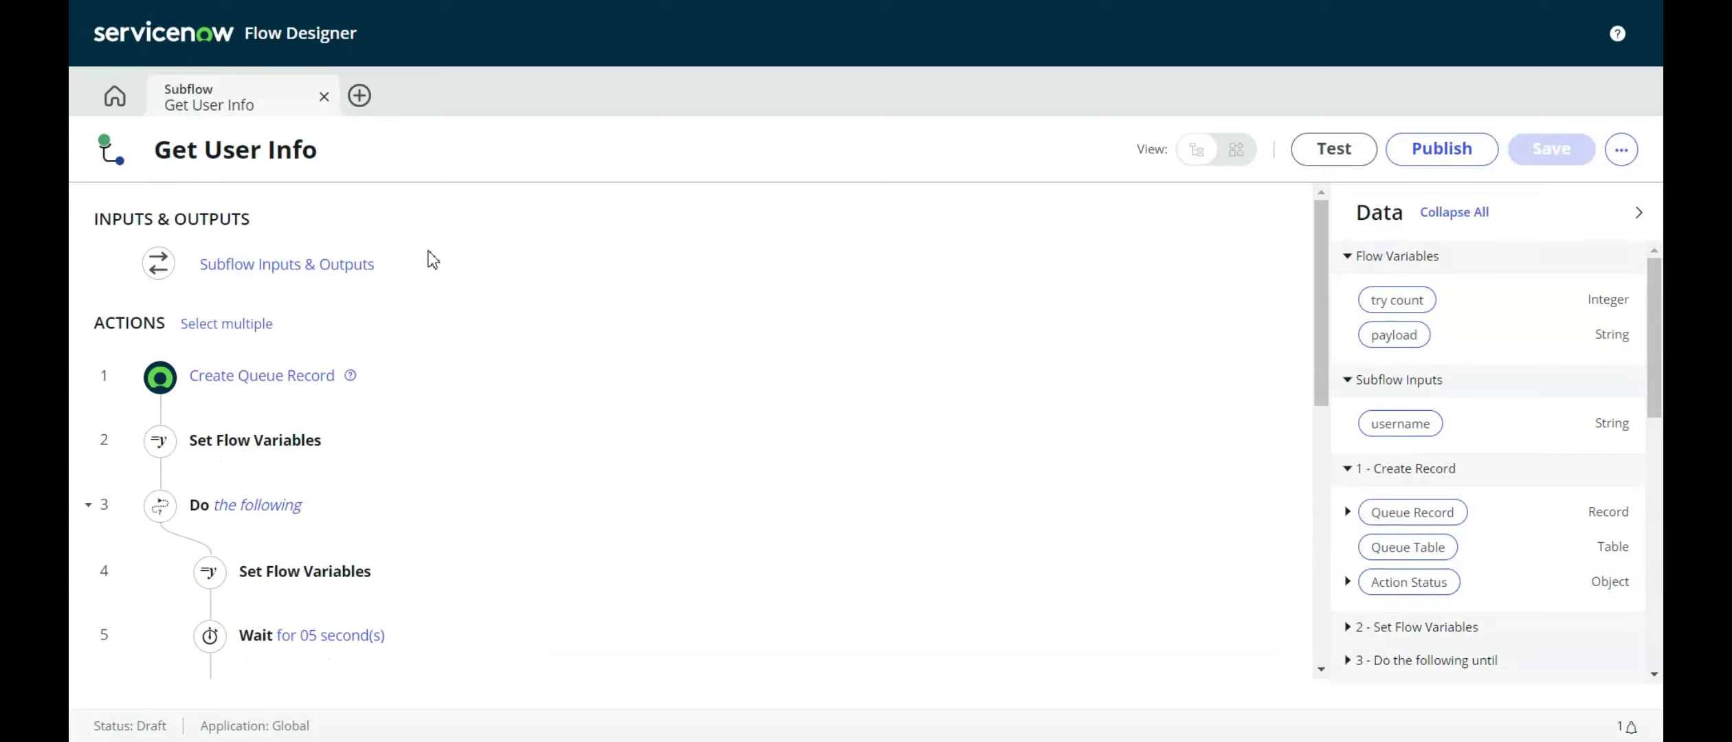
pyautogui.click(381, 272)
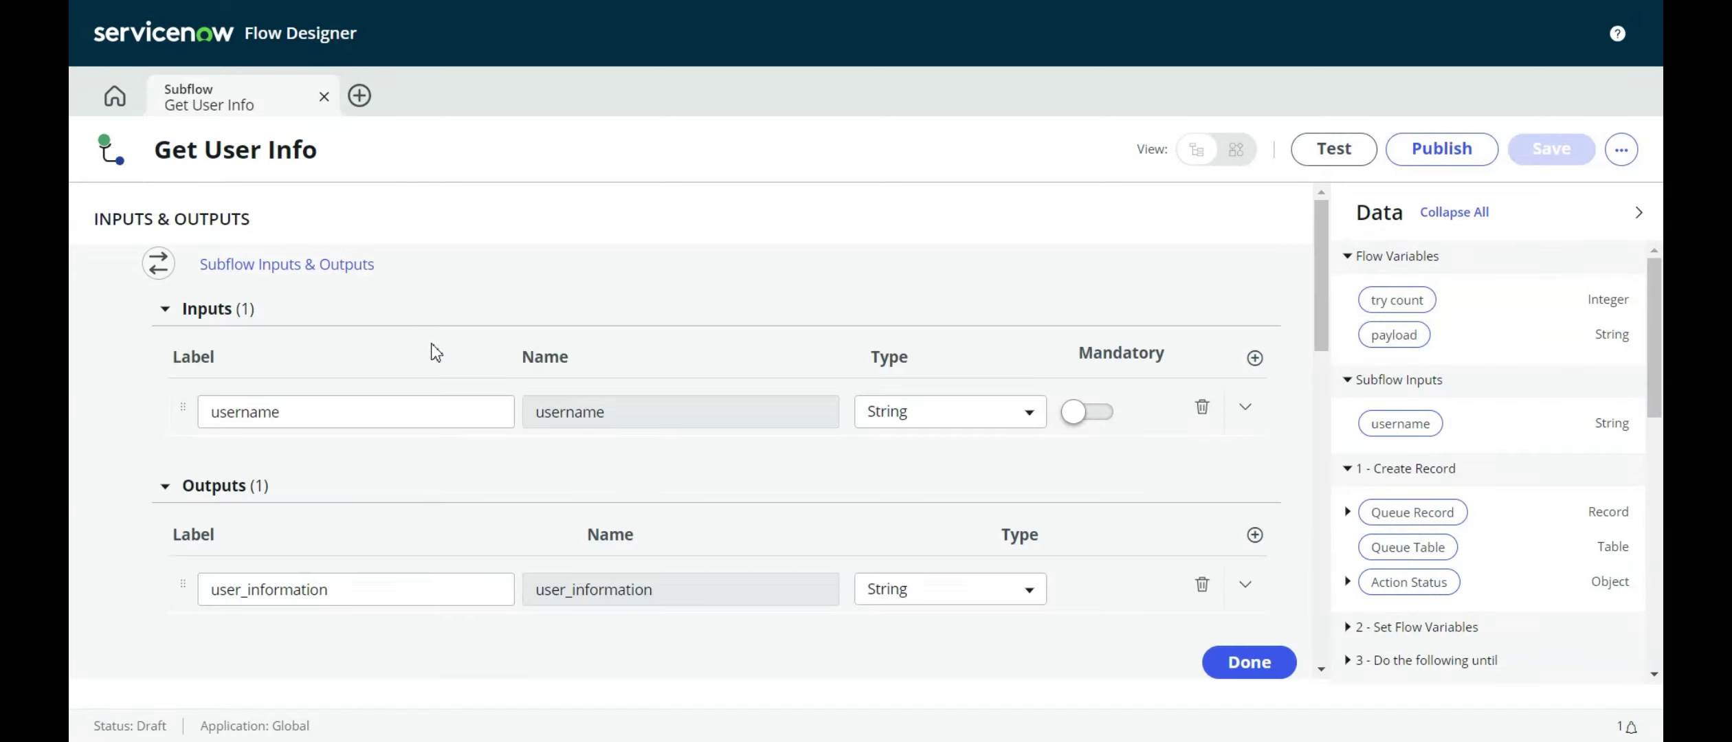
pyautogui.click(301, 426)
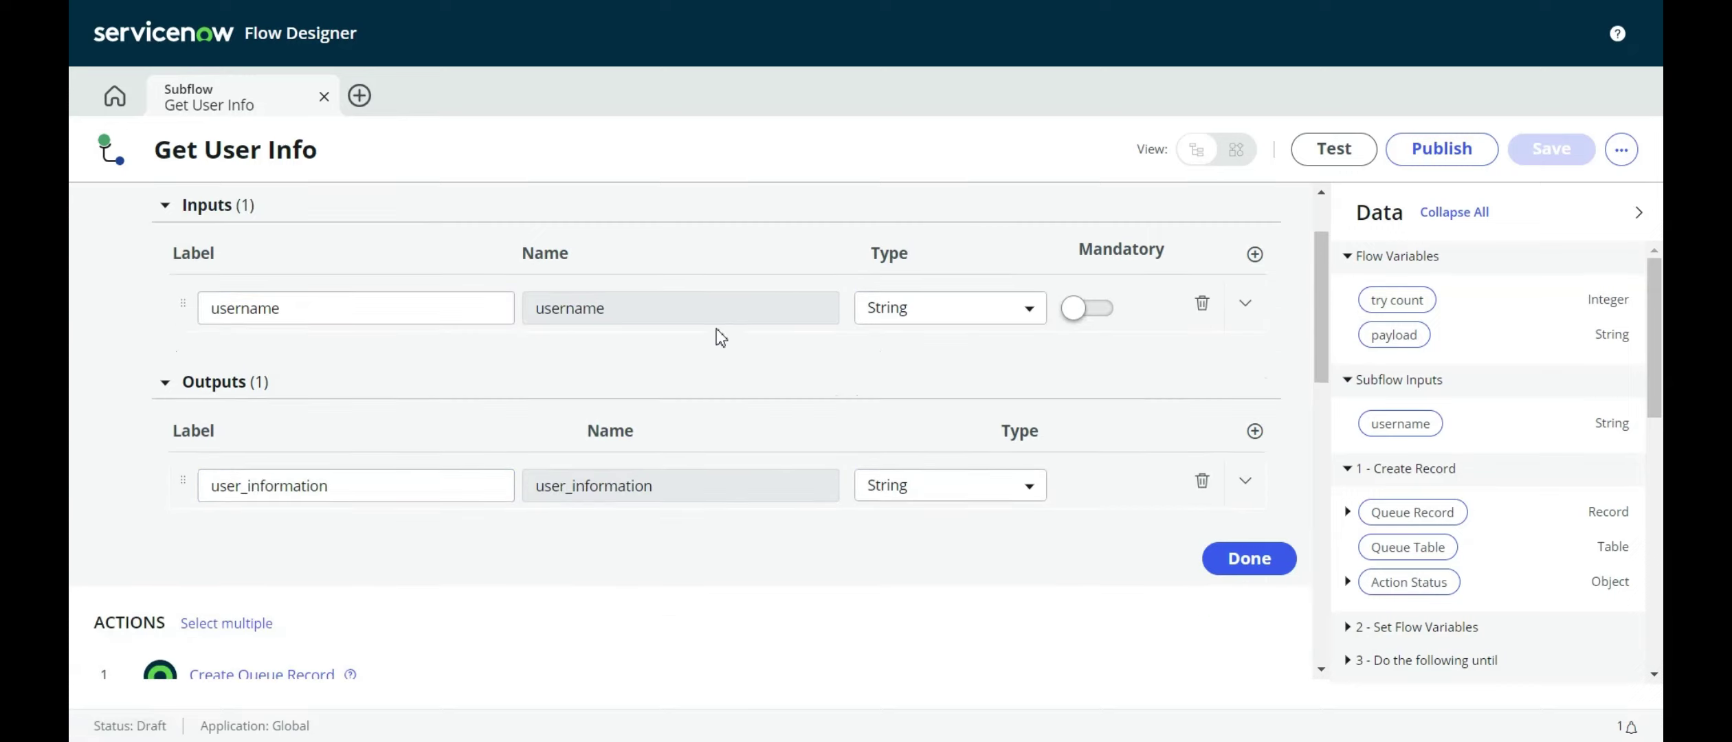
pyautogui.scroll(-2, 715, 336)
pyautogui.click(307, 503)
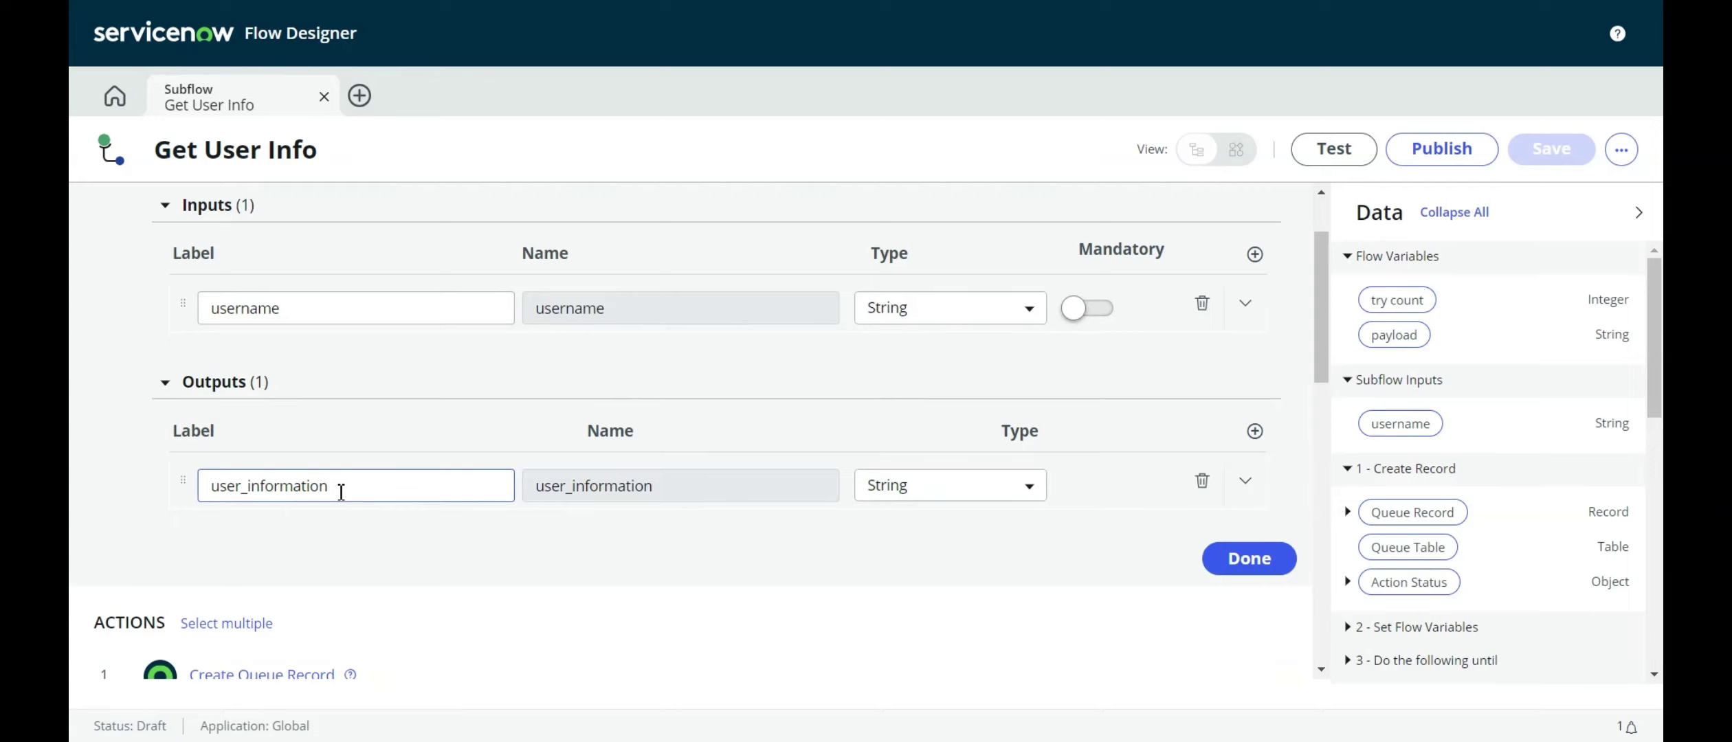
pyautogui.scroll(-6, 371, 443)
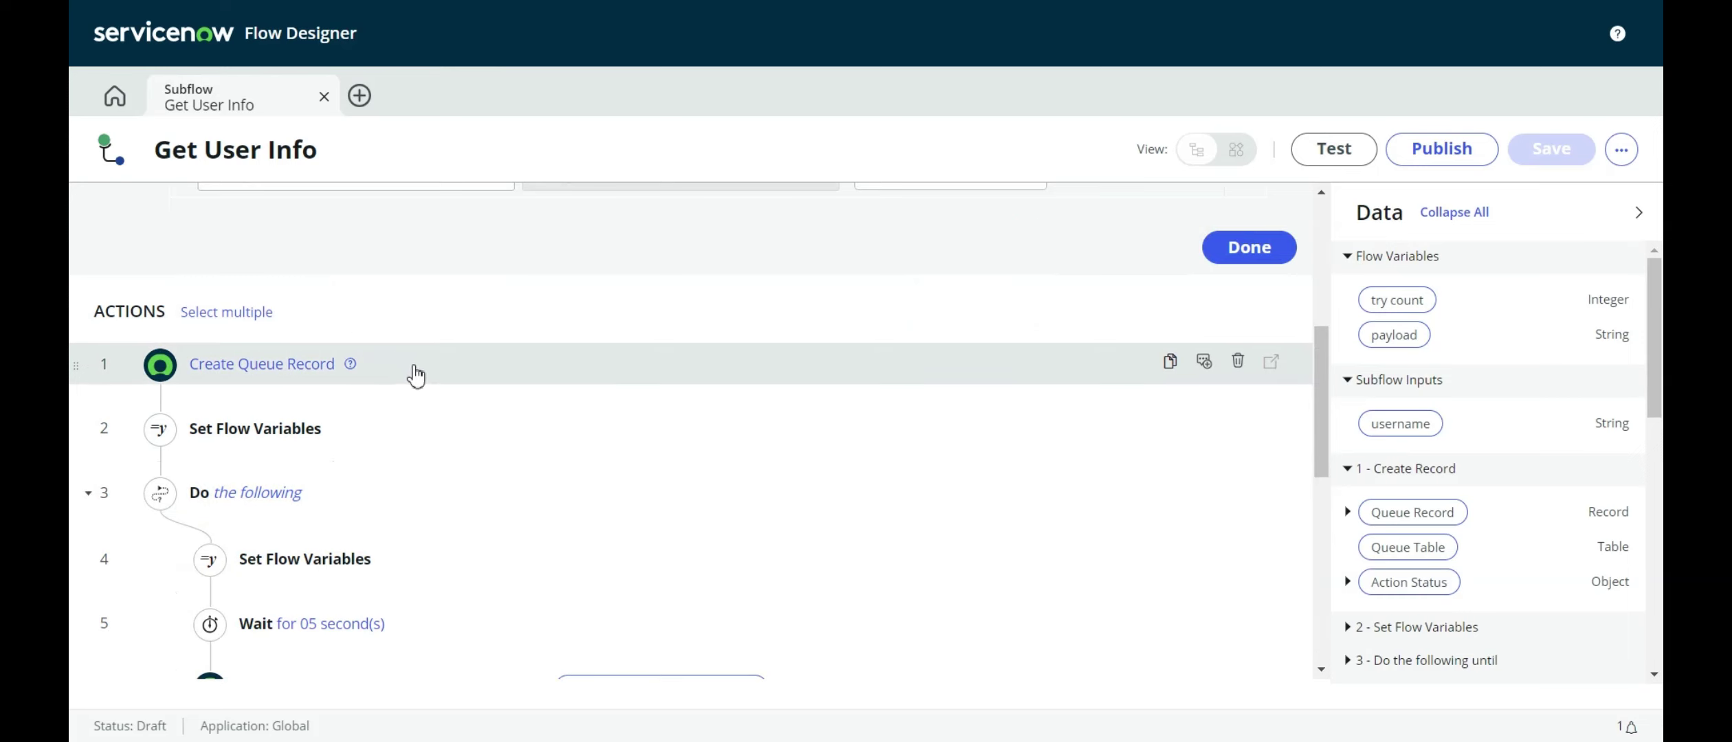
pyautogui.scroll(2, 481, 406)
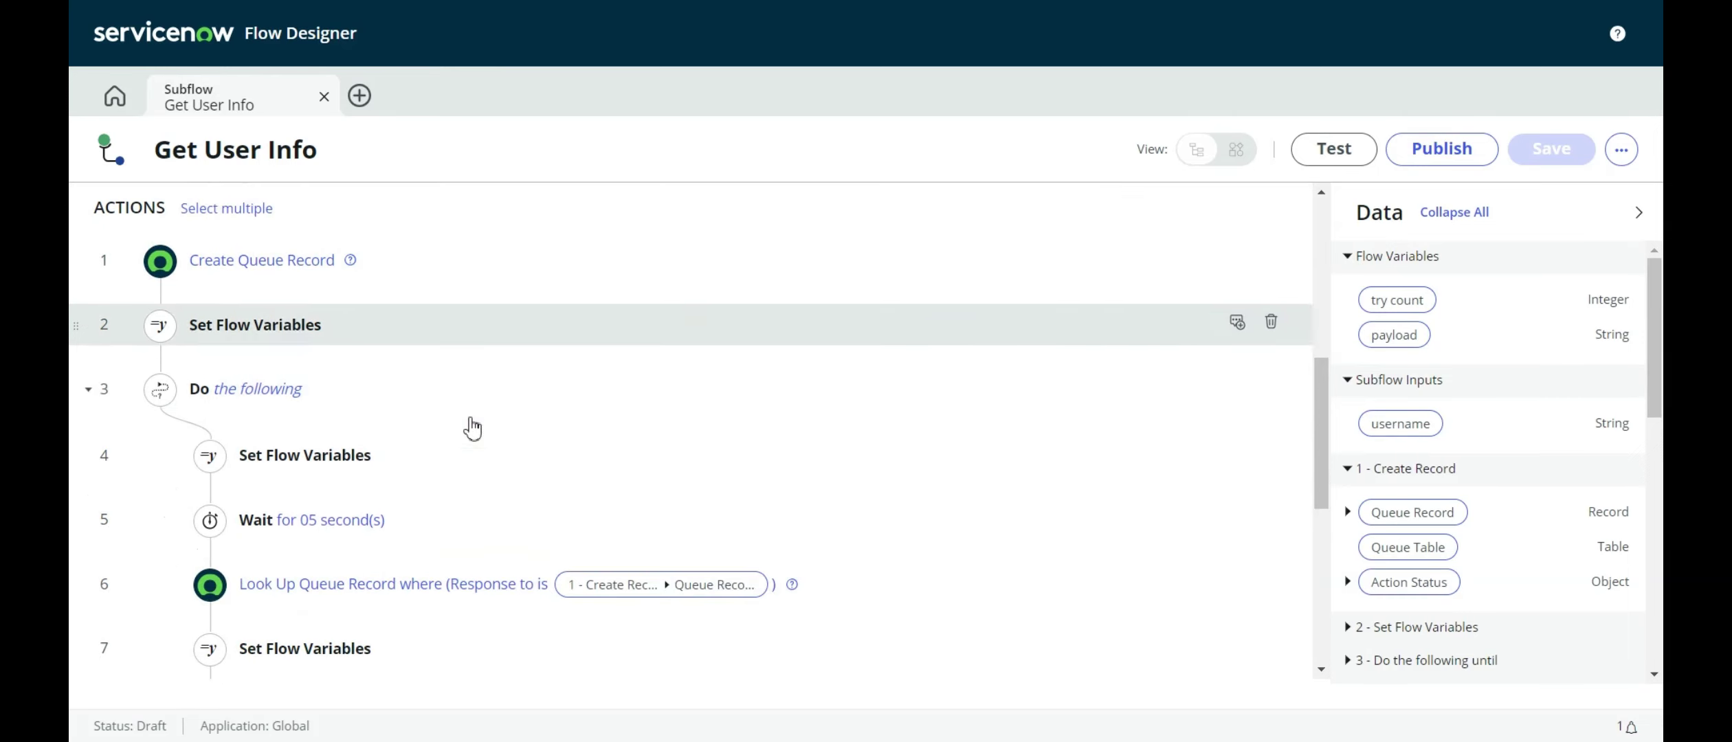
# Expand Get User Info's Create Queue Record step to view its ECC queue fields.
pyautogui.click(430, 277)
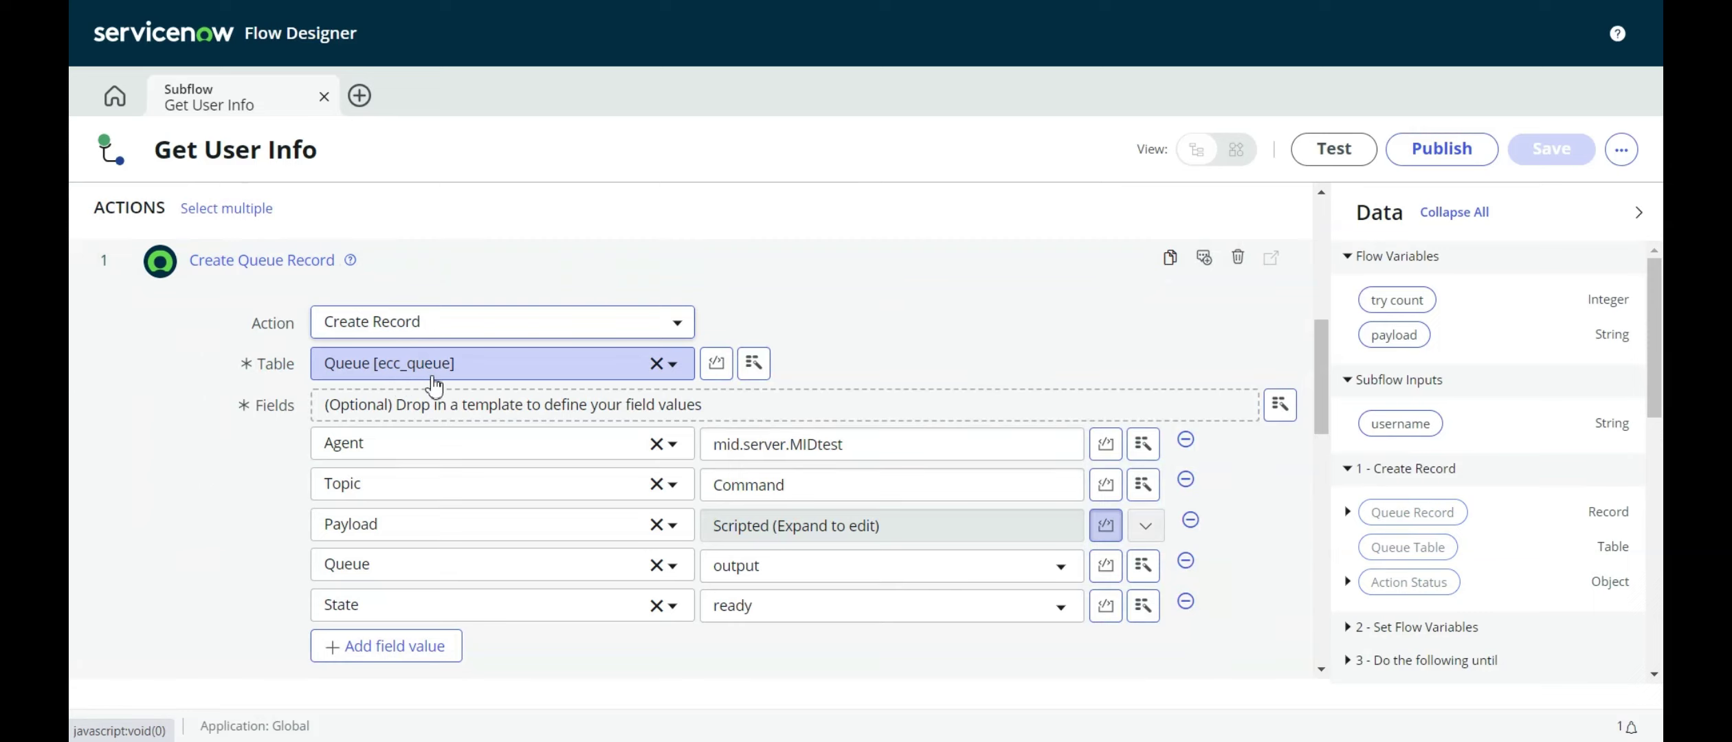
pyautogui.scroll(-2, 437, 382)
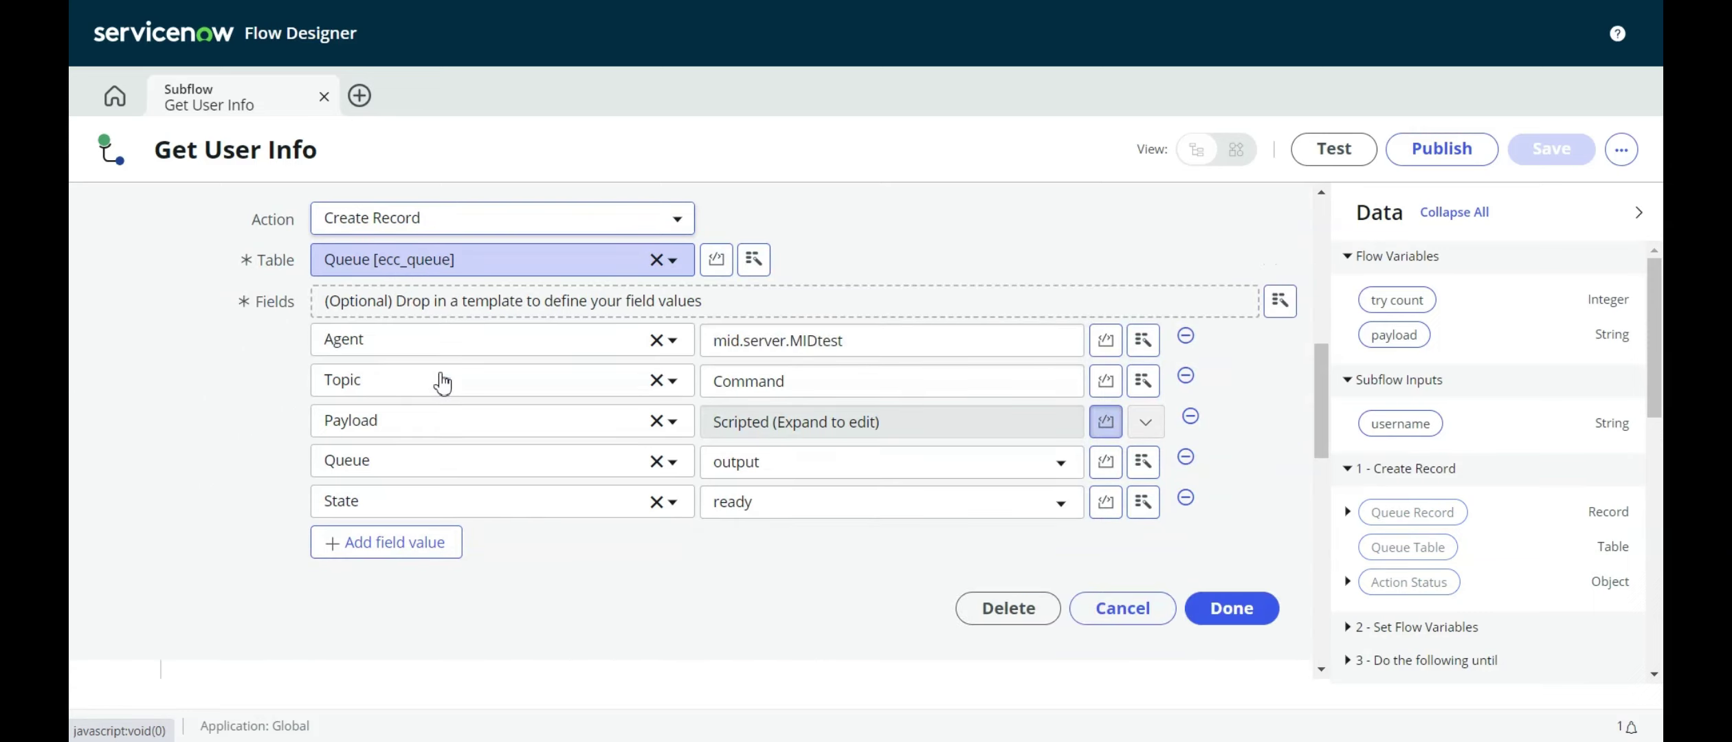
pyautogui.scroll(2, 454, 368)
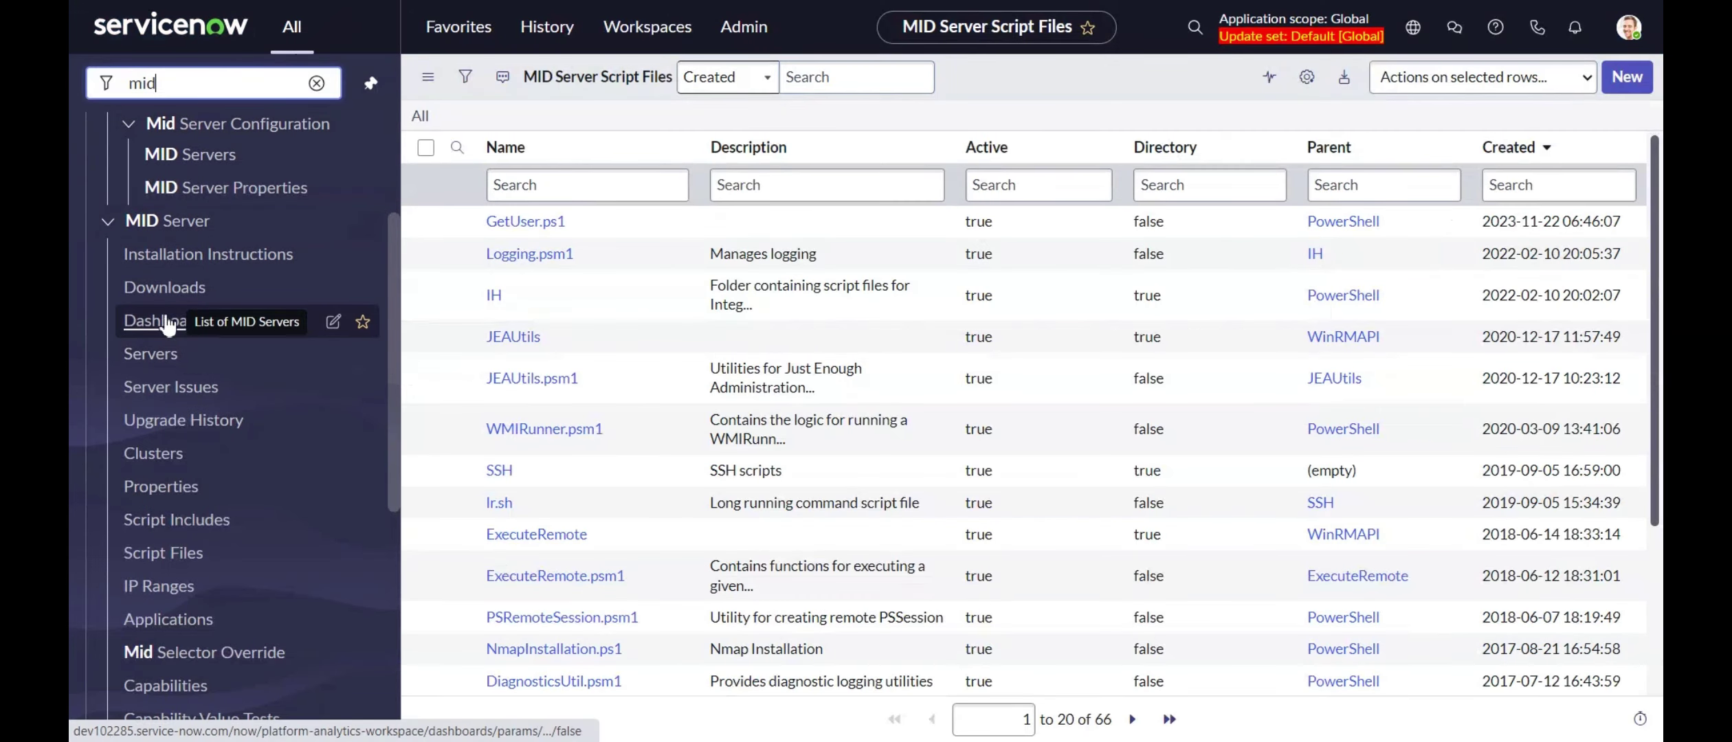
# Open the MIDTest record from the MID Server > Servers list to confirm it is Up.
pyautogui.click(164, 362)
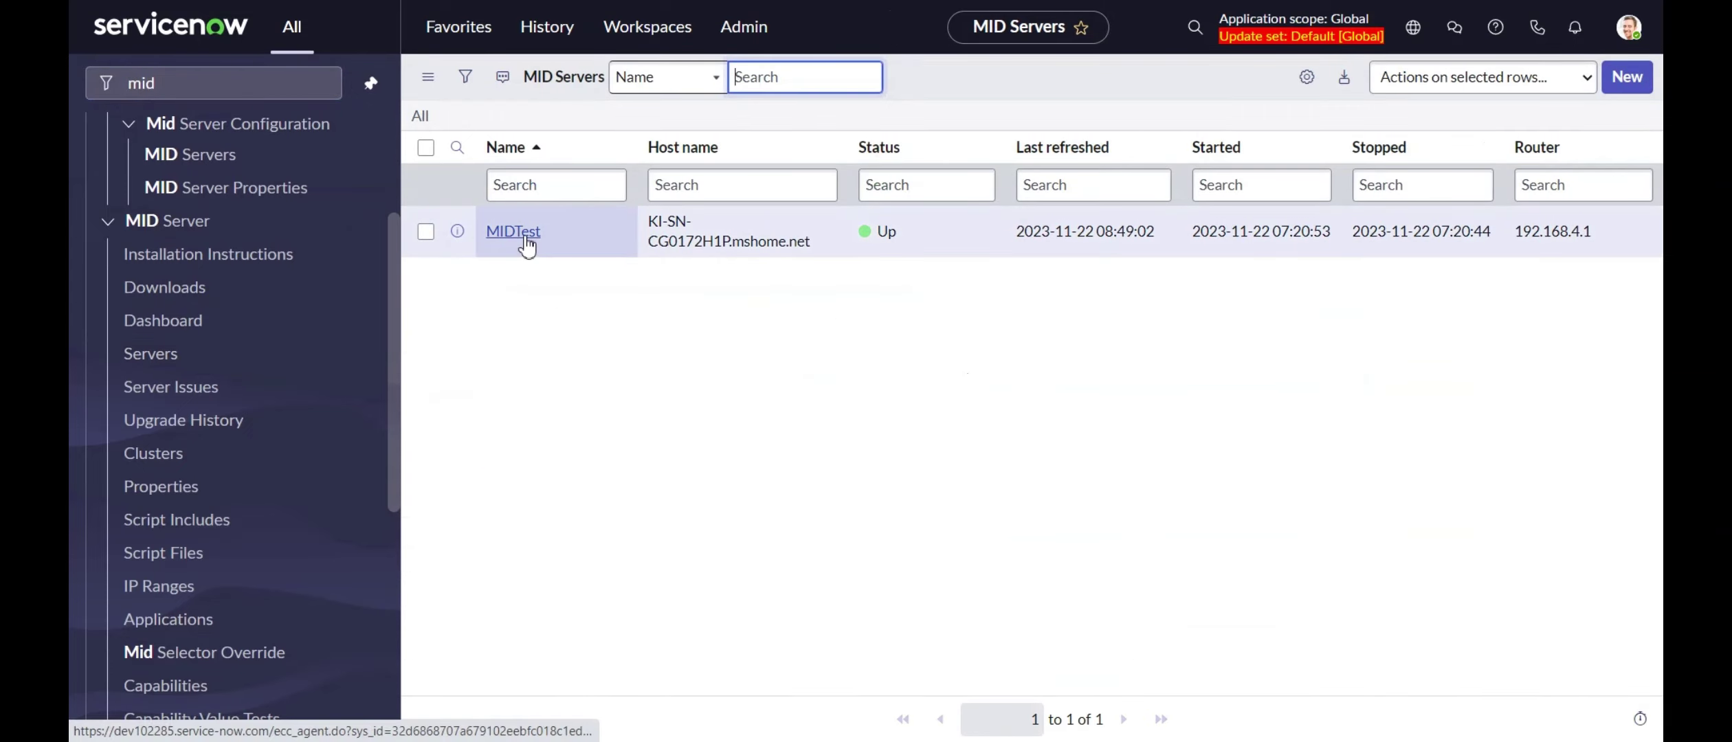
pyautogui.click(513, 231)
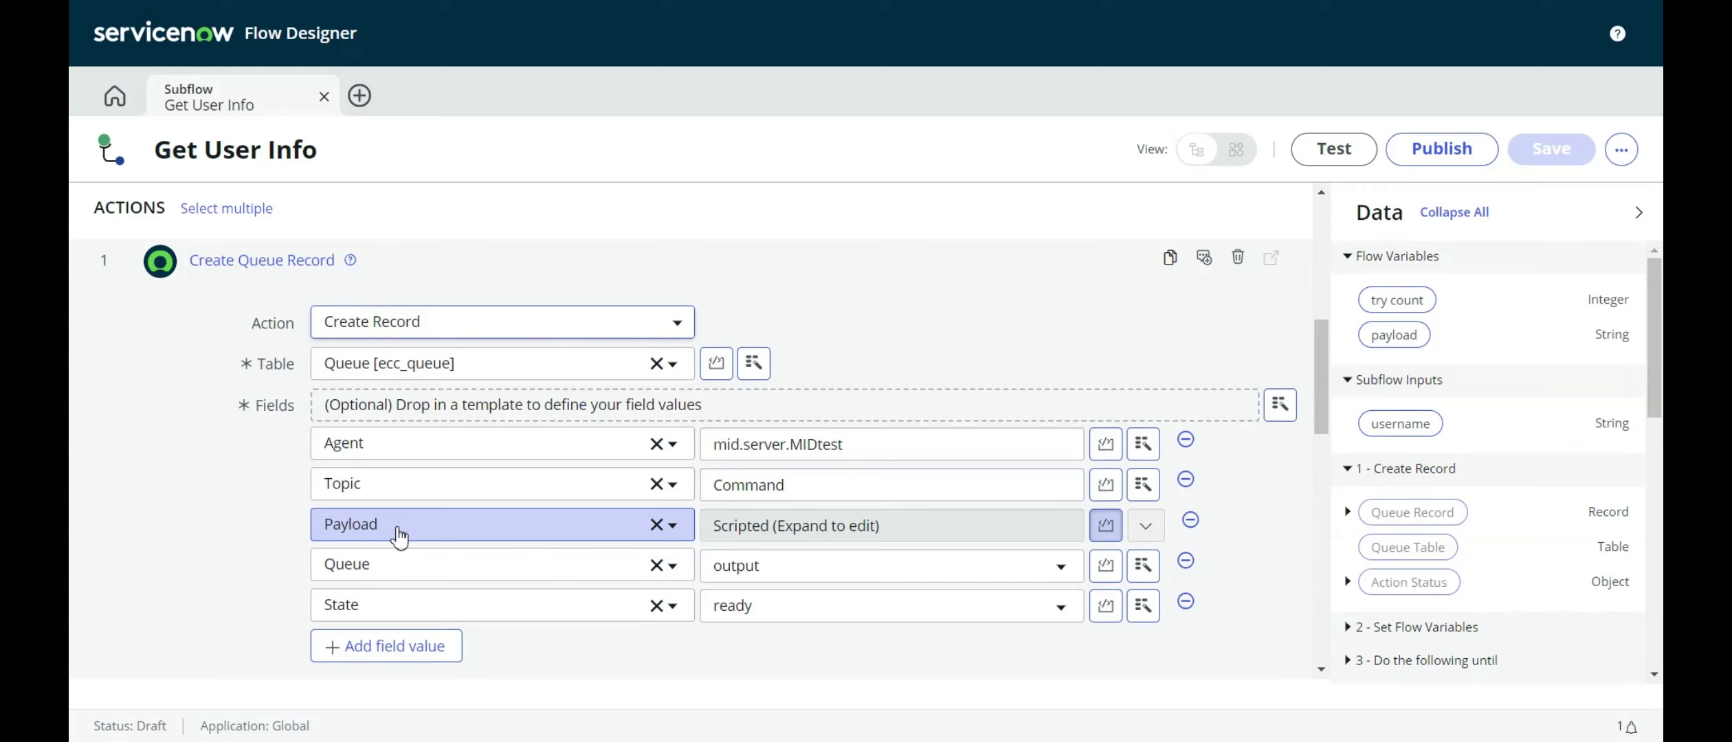
# Expand the Create Queue Record Payload script and read its GetUser.ps1 command built with the username input.
pyautogui.click(1145, 526)
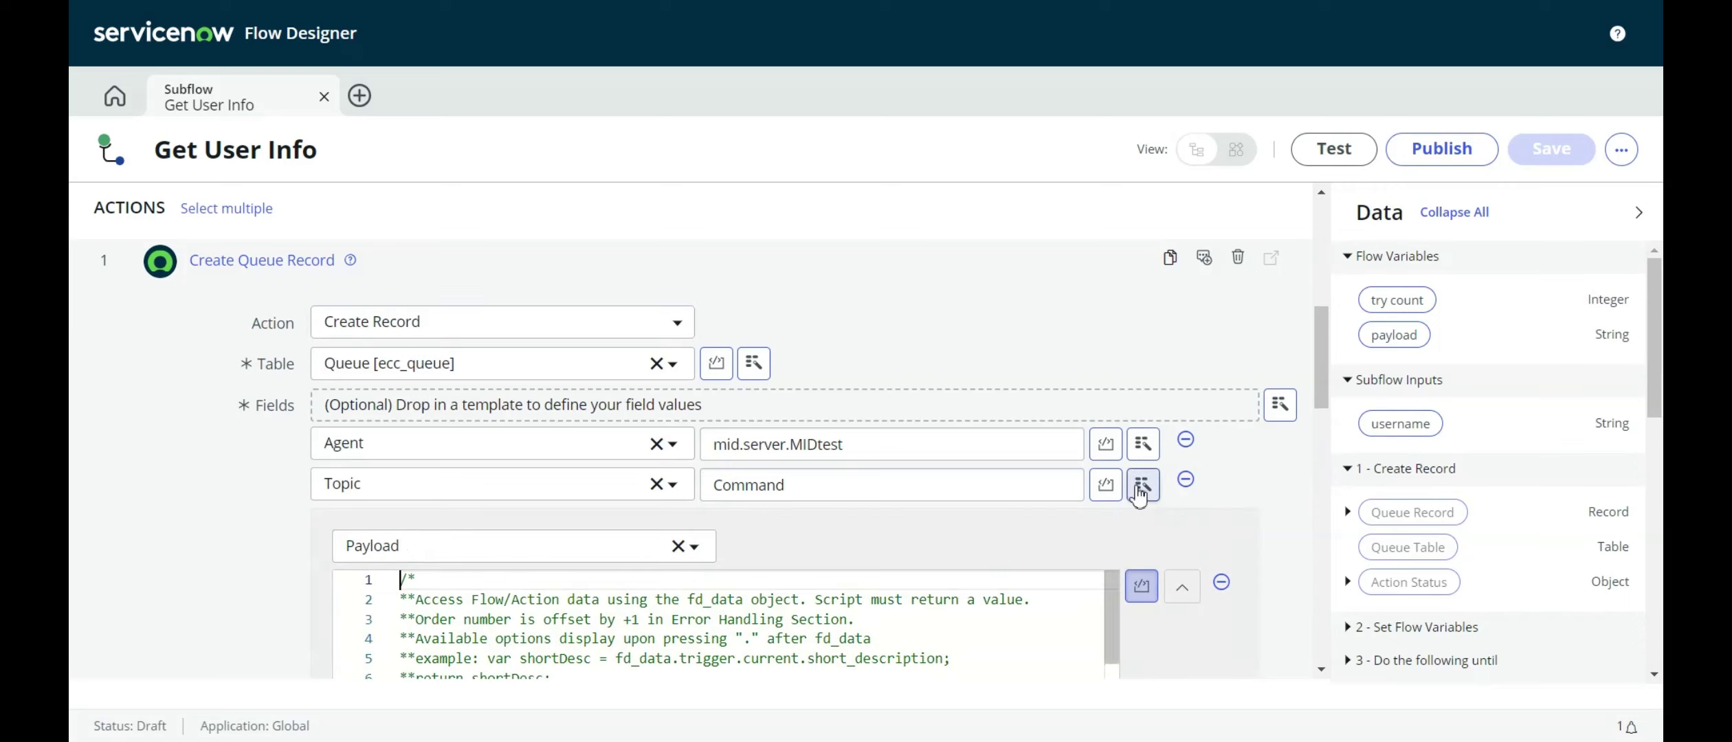
pyautogui.scroll(-3, 1132, 472)
pyautogui.scroll(-1, 926, 351)
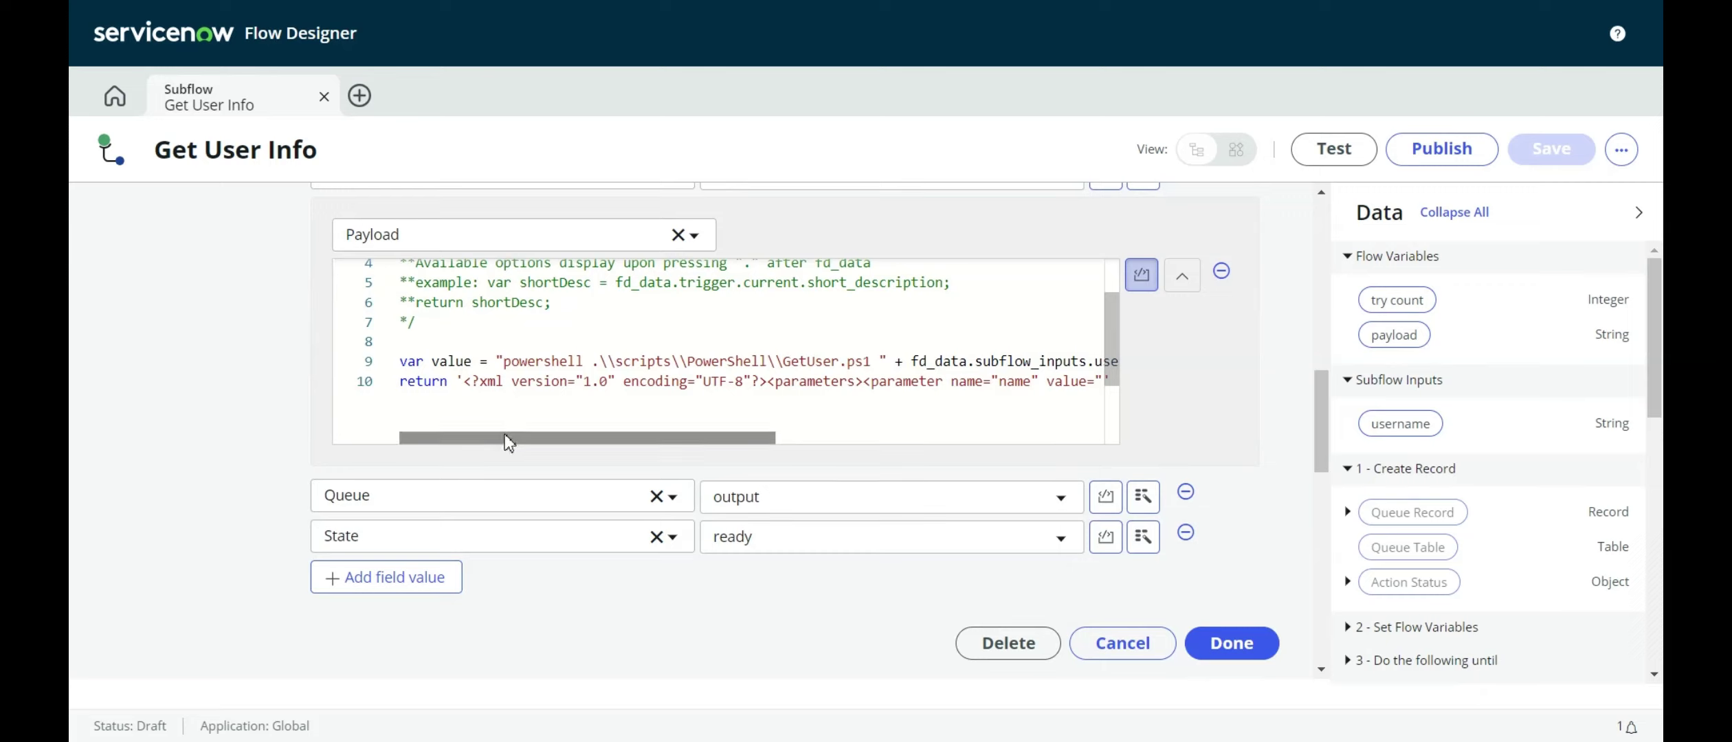
pyautogui.moveTo(501, 437); pyautogui.dragTo(681, 438)
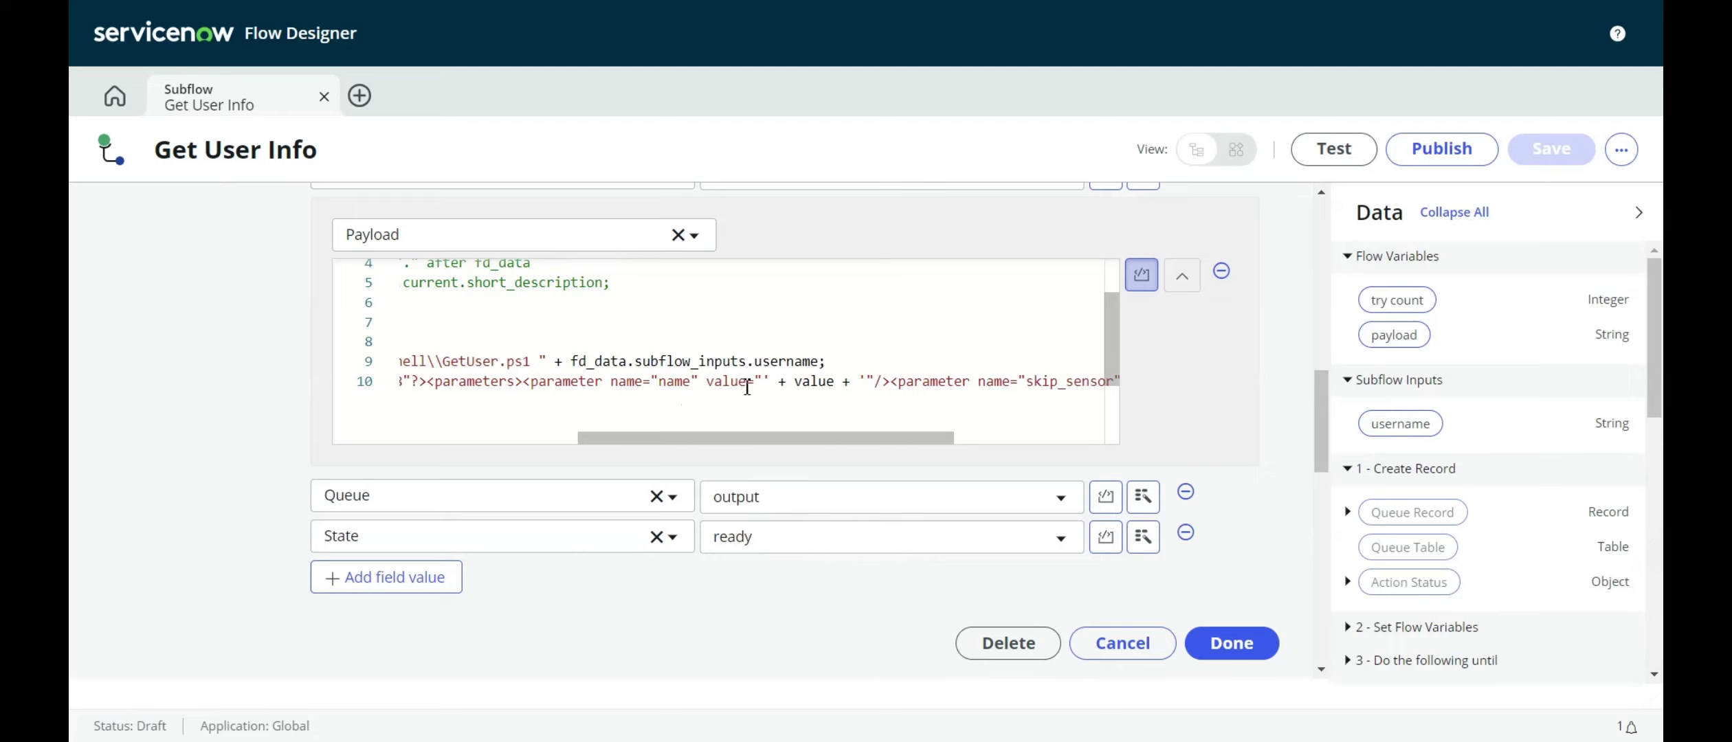
pyautogui.moveTo(747, 440); pyautogui.dragTo(901, 434)
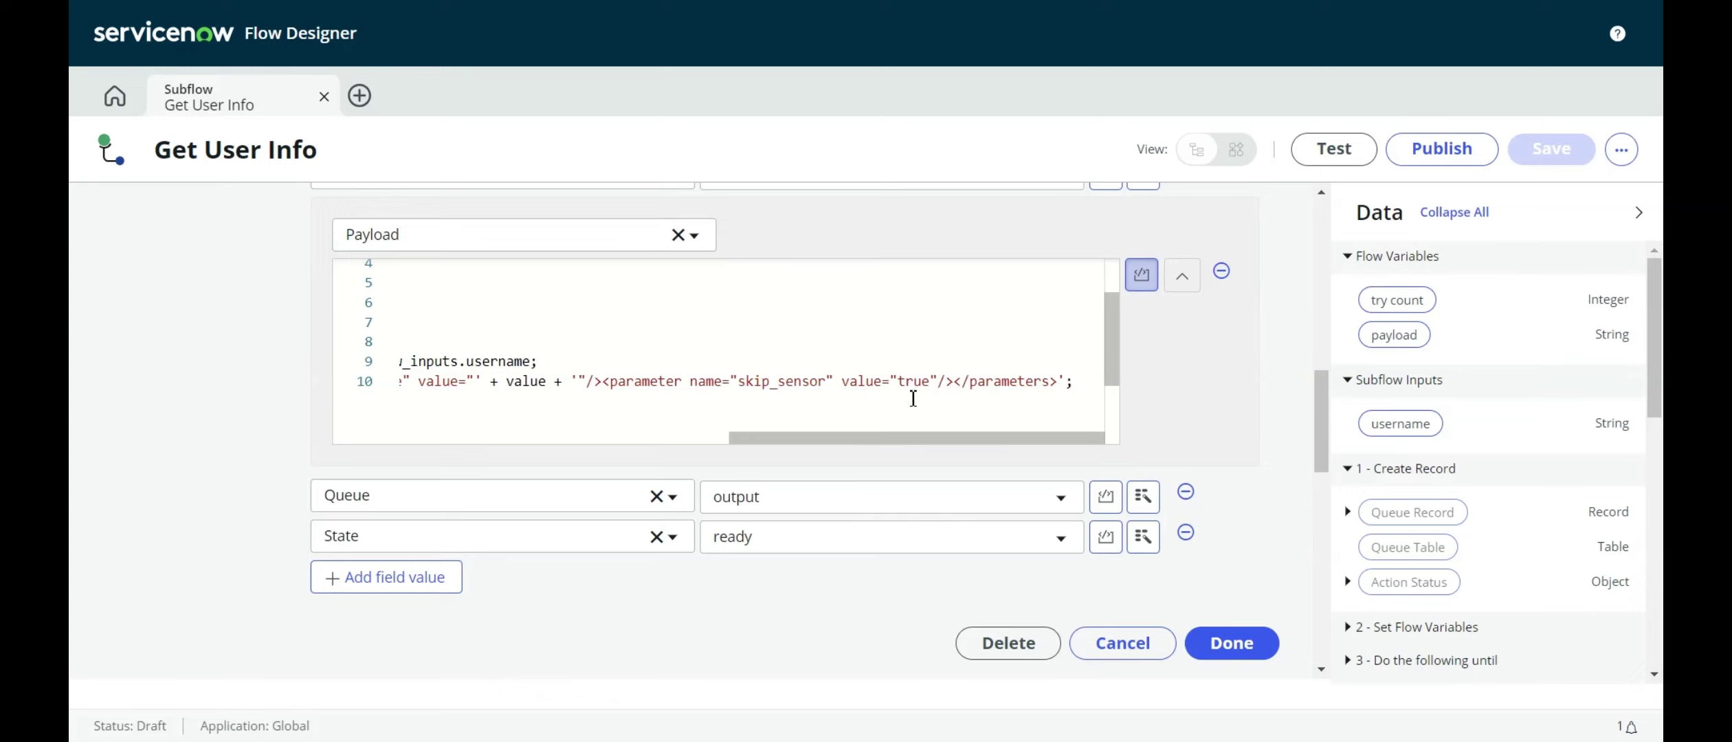
pyautogui.moveTo(936, 437); pyautogui.dragTo(732, 417)
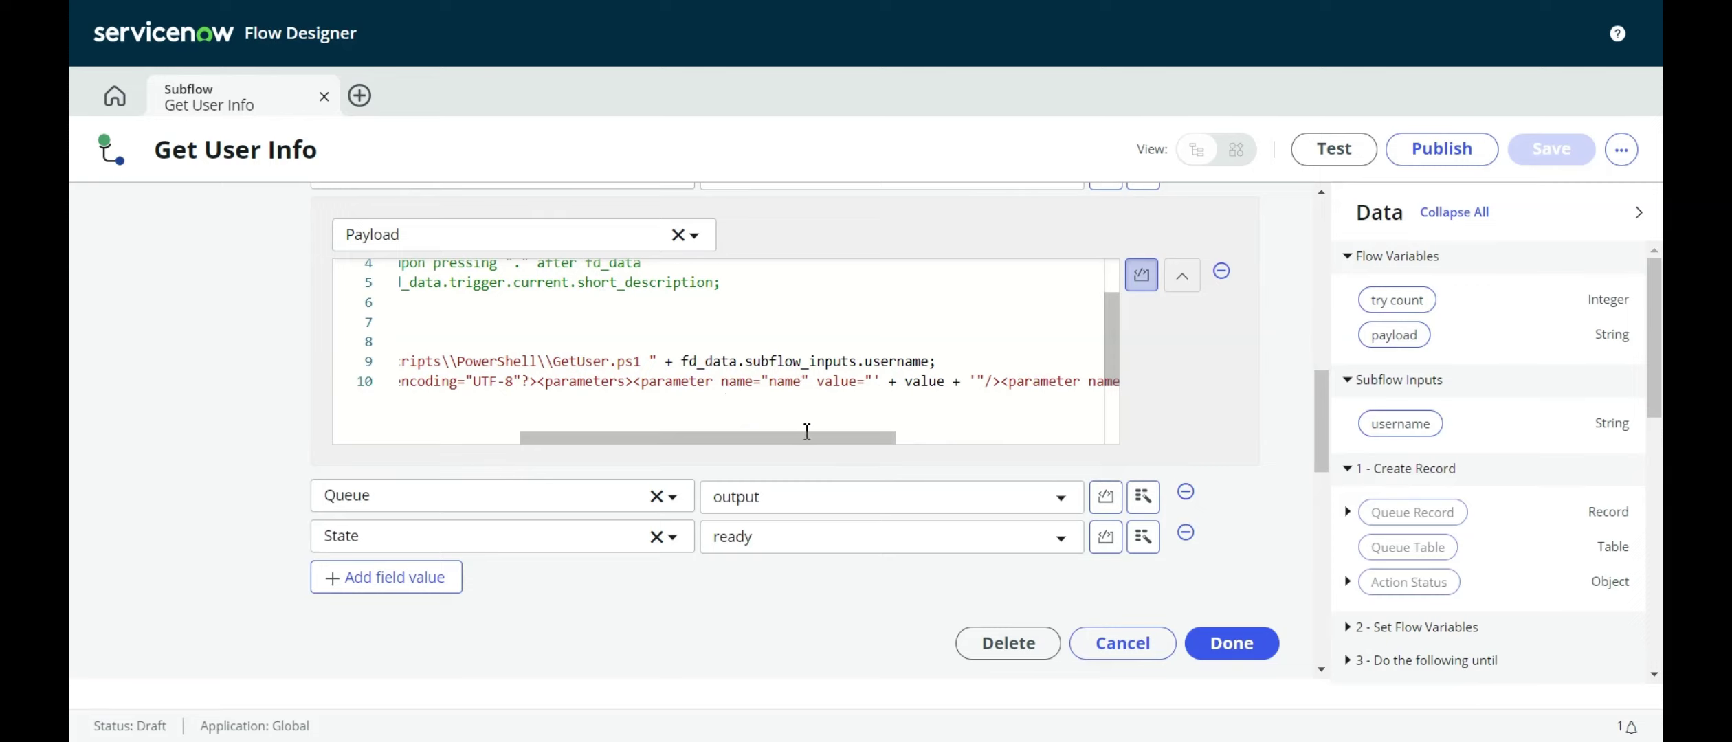
pyautogui.hscroll(5, 818, 427)
pyautogui.moveTo(820, 433); pyautogui.dragTo(509, 444)
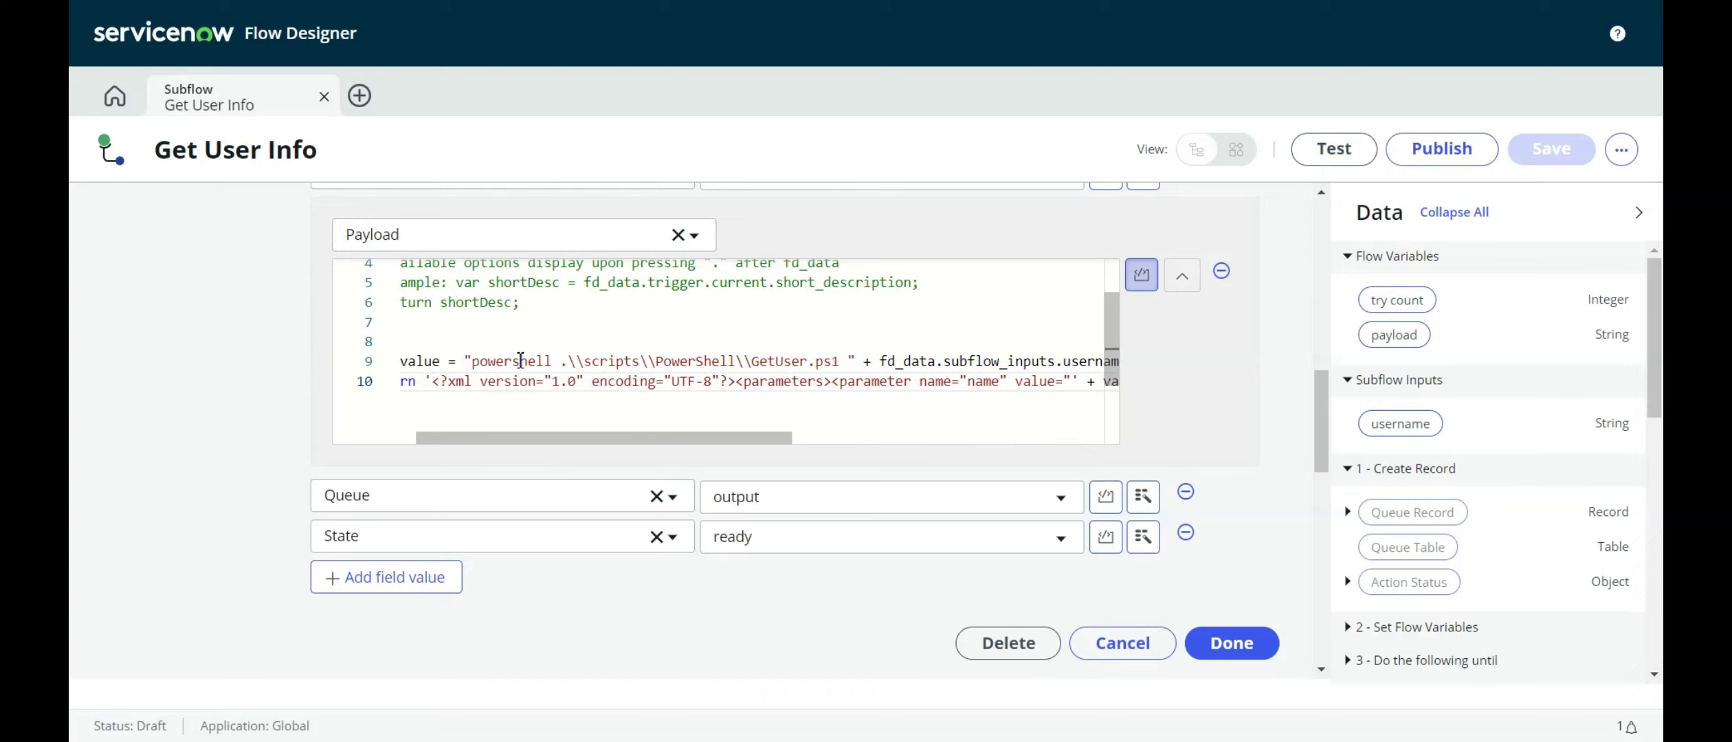
pyautogui.moveTo(518, 359)
pyautogui.moveTo(703, 429); pyautogui.dragTo(756, 427)
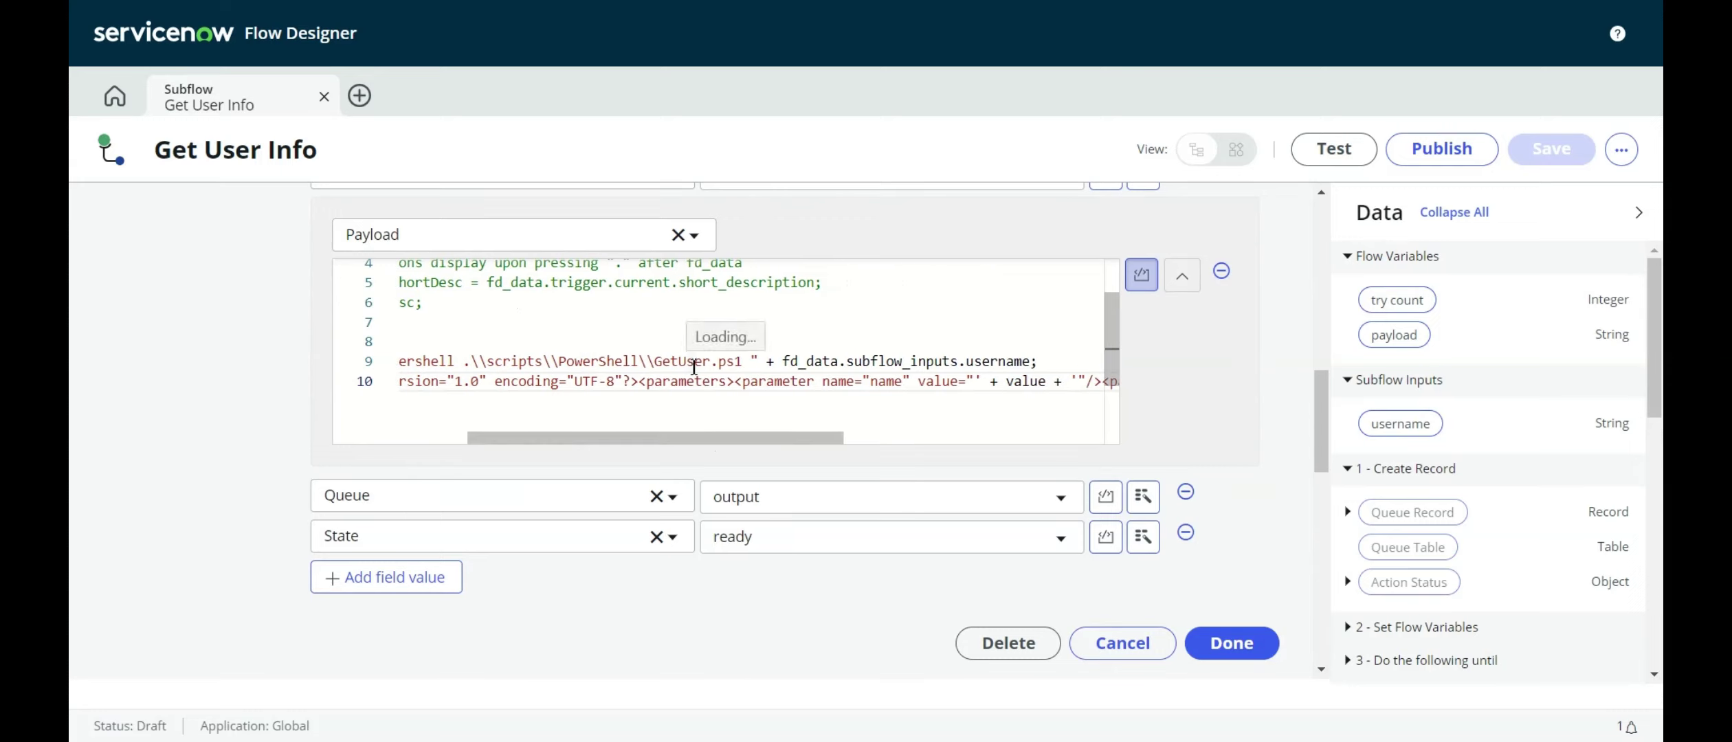
pyautogui.moveTo(783, 436); pyautogui.dragTo(823, 440)
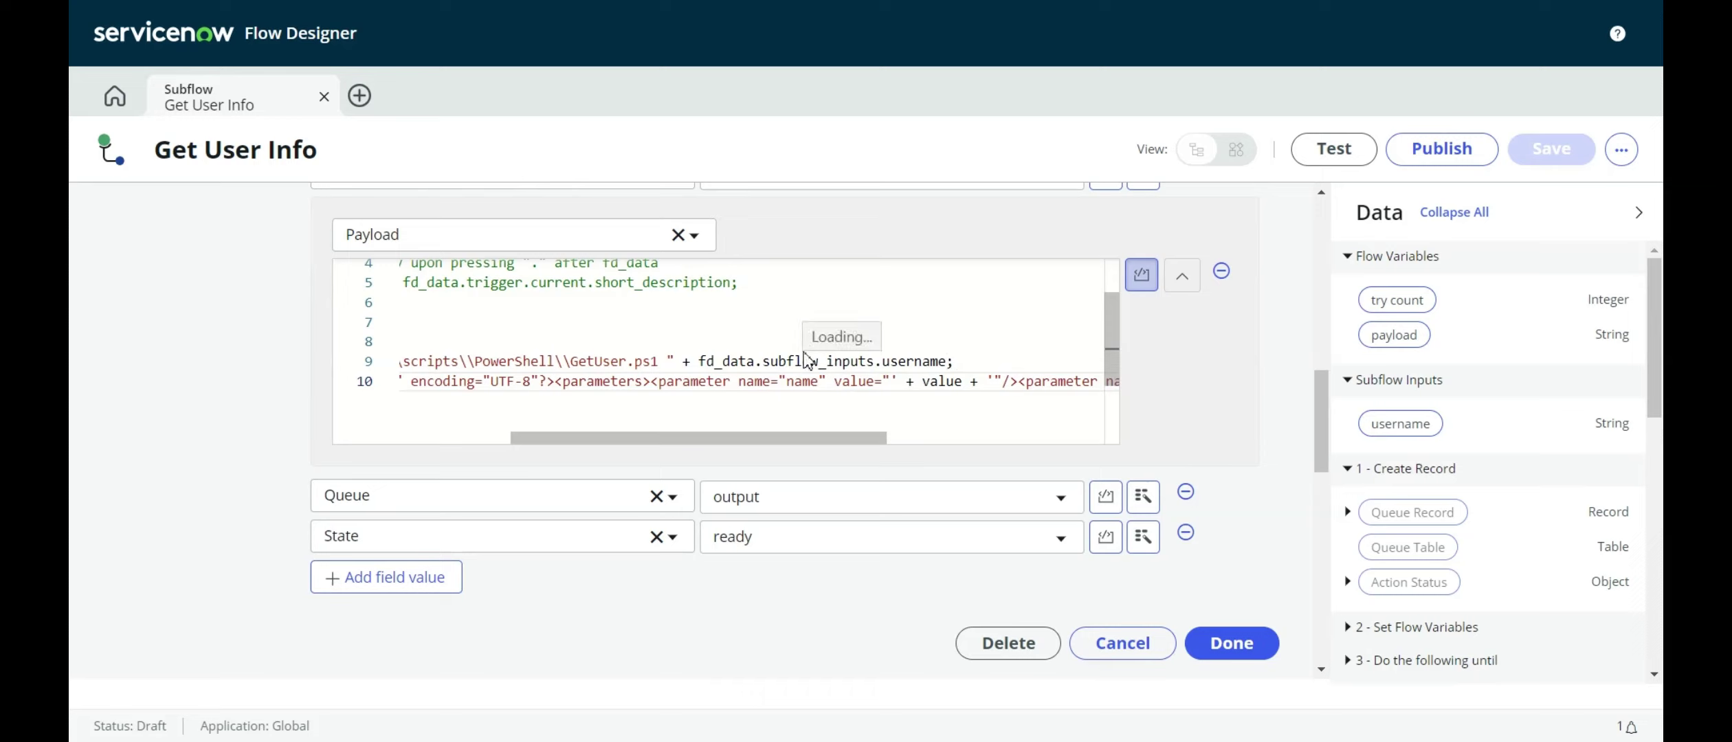
pyautogui.scroll(2, 781, 387)
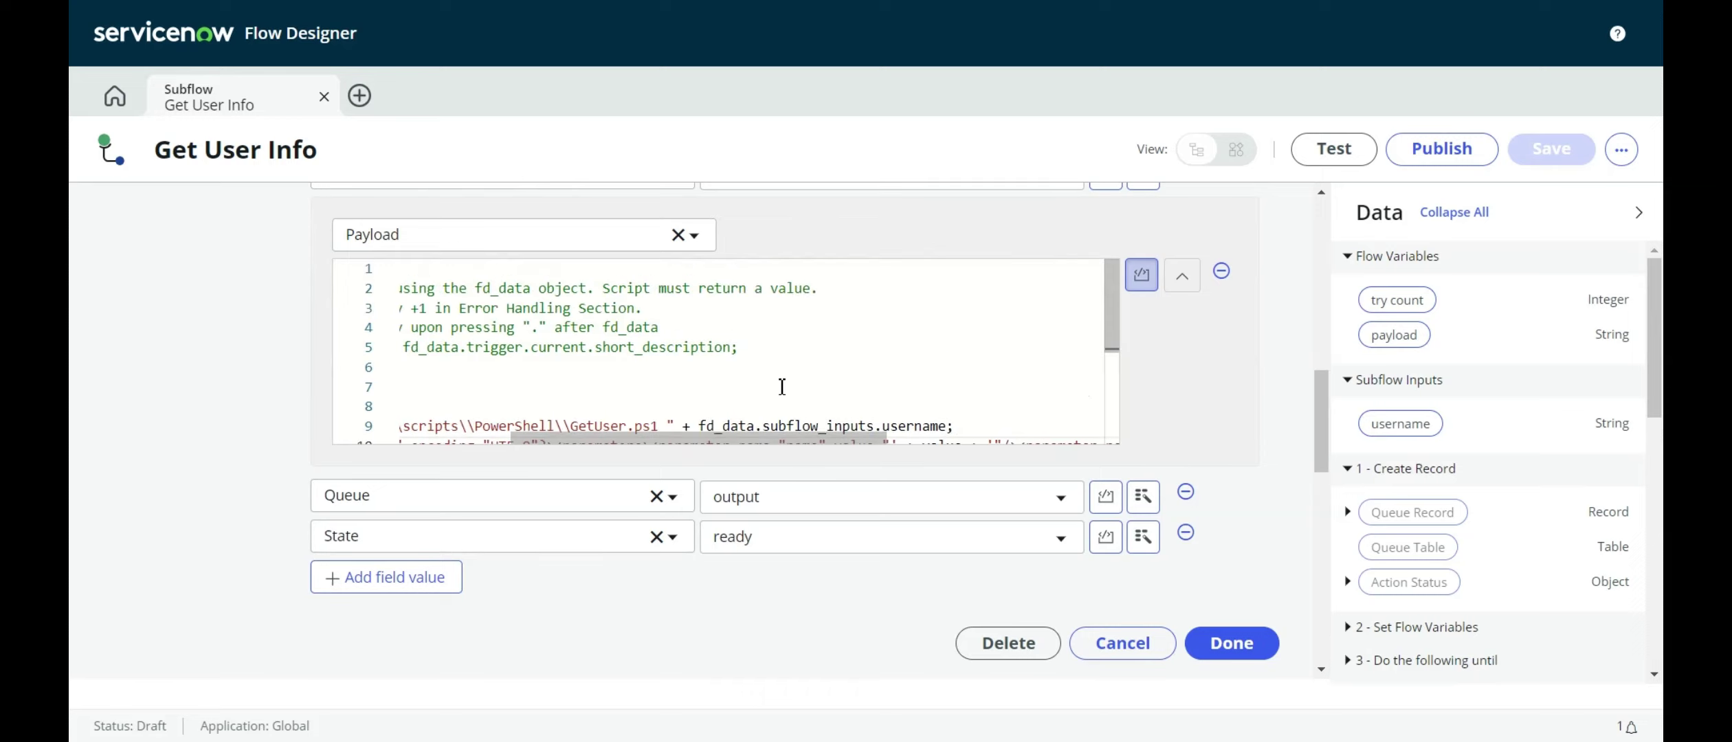
pyautogui.click(1183, 278)
pyautogui.scroll(3, 499, 378)
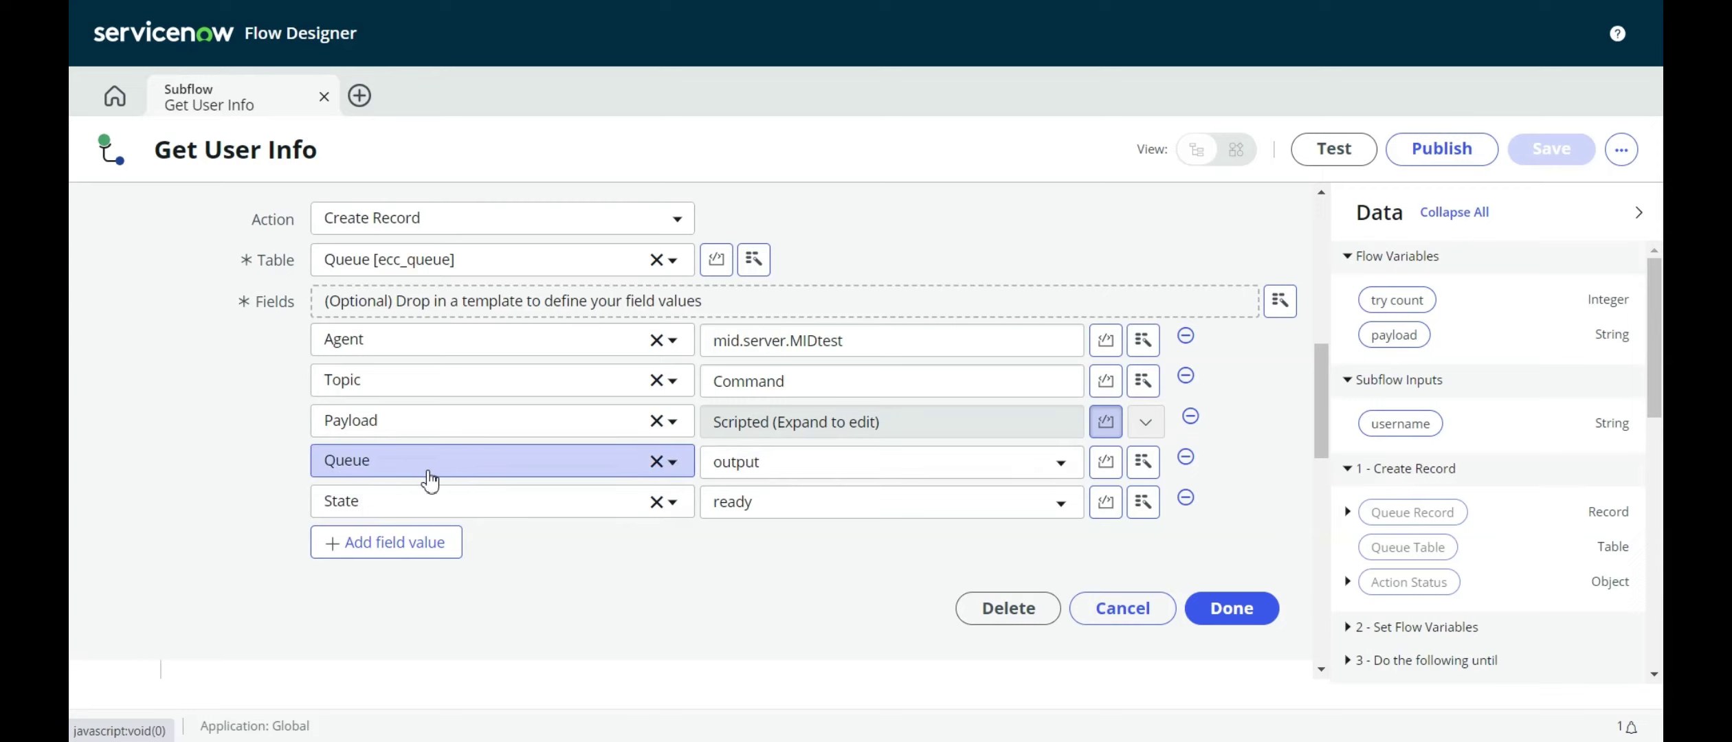
pyautogui.click(728, 512)
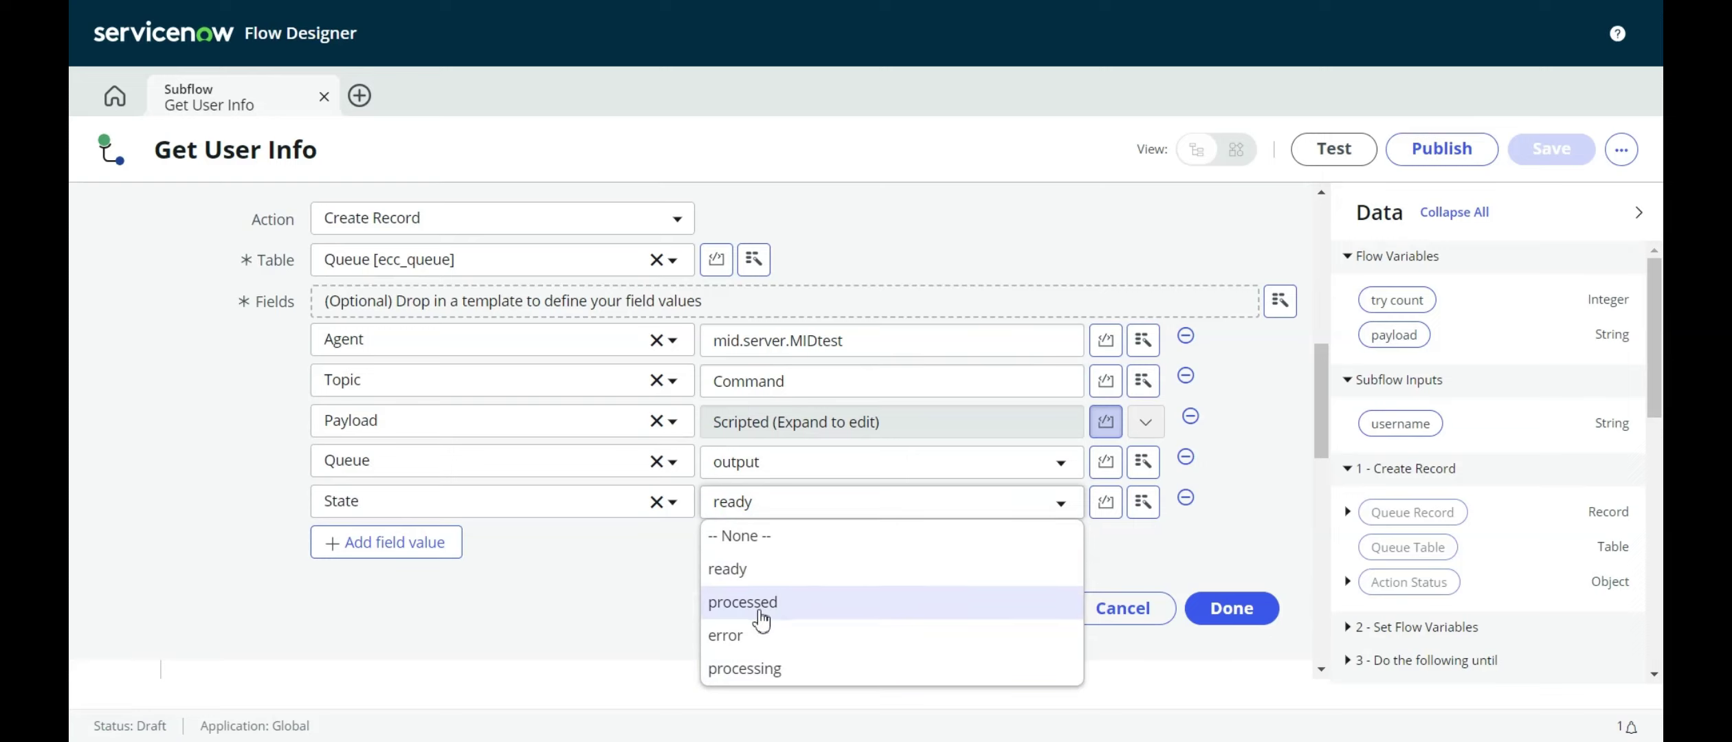
pyautogui.click(637, 567)
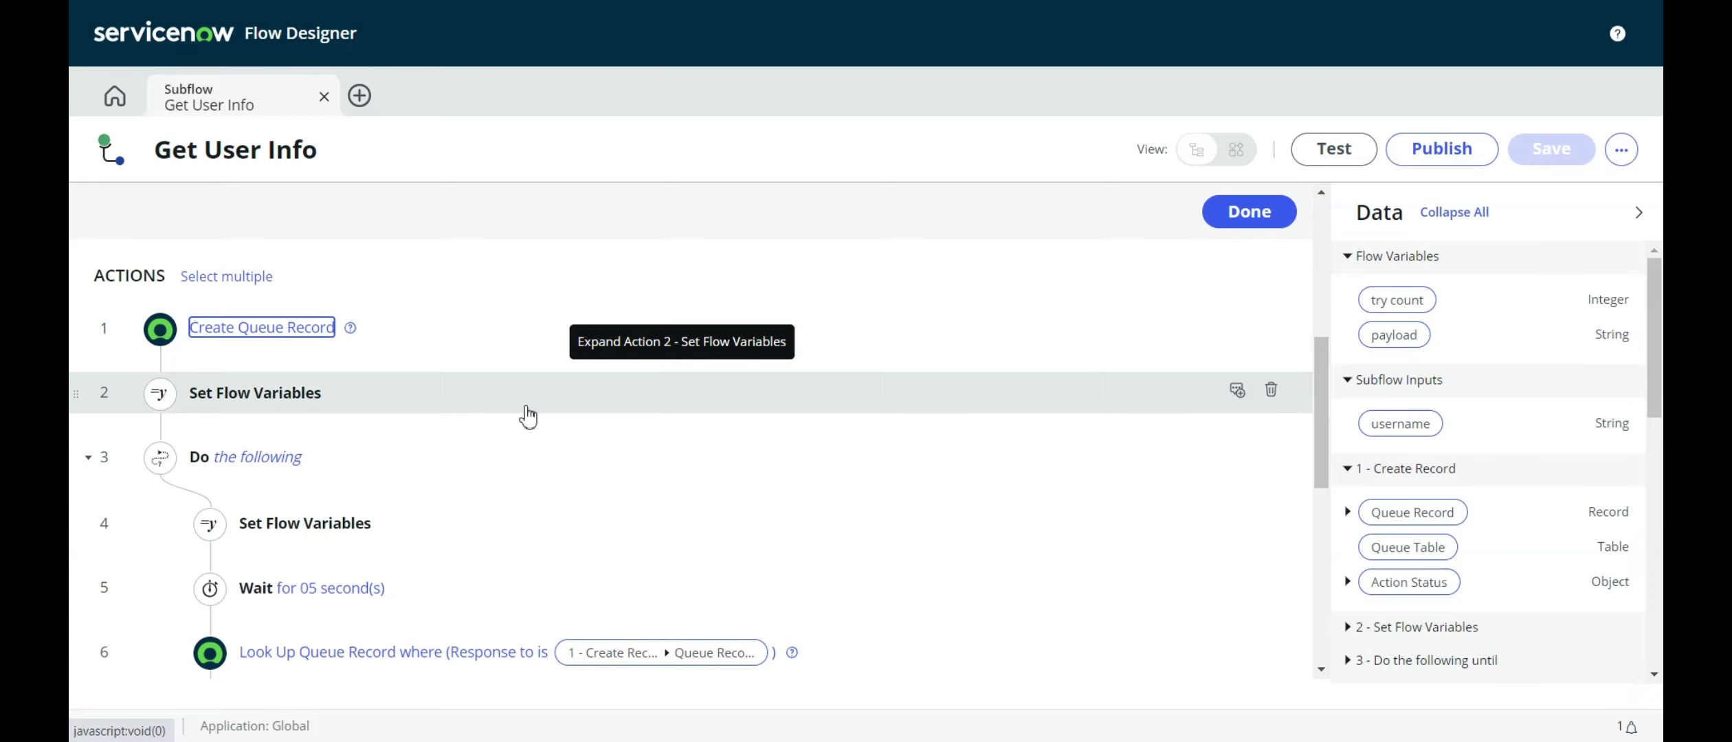
pyautogui.scroll(6, 521, 392)
pyautogui.scroll(-7, 521, 392)
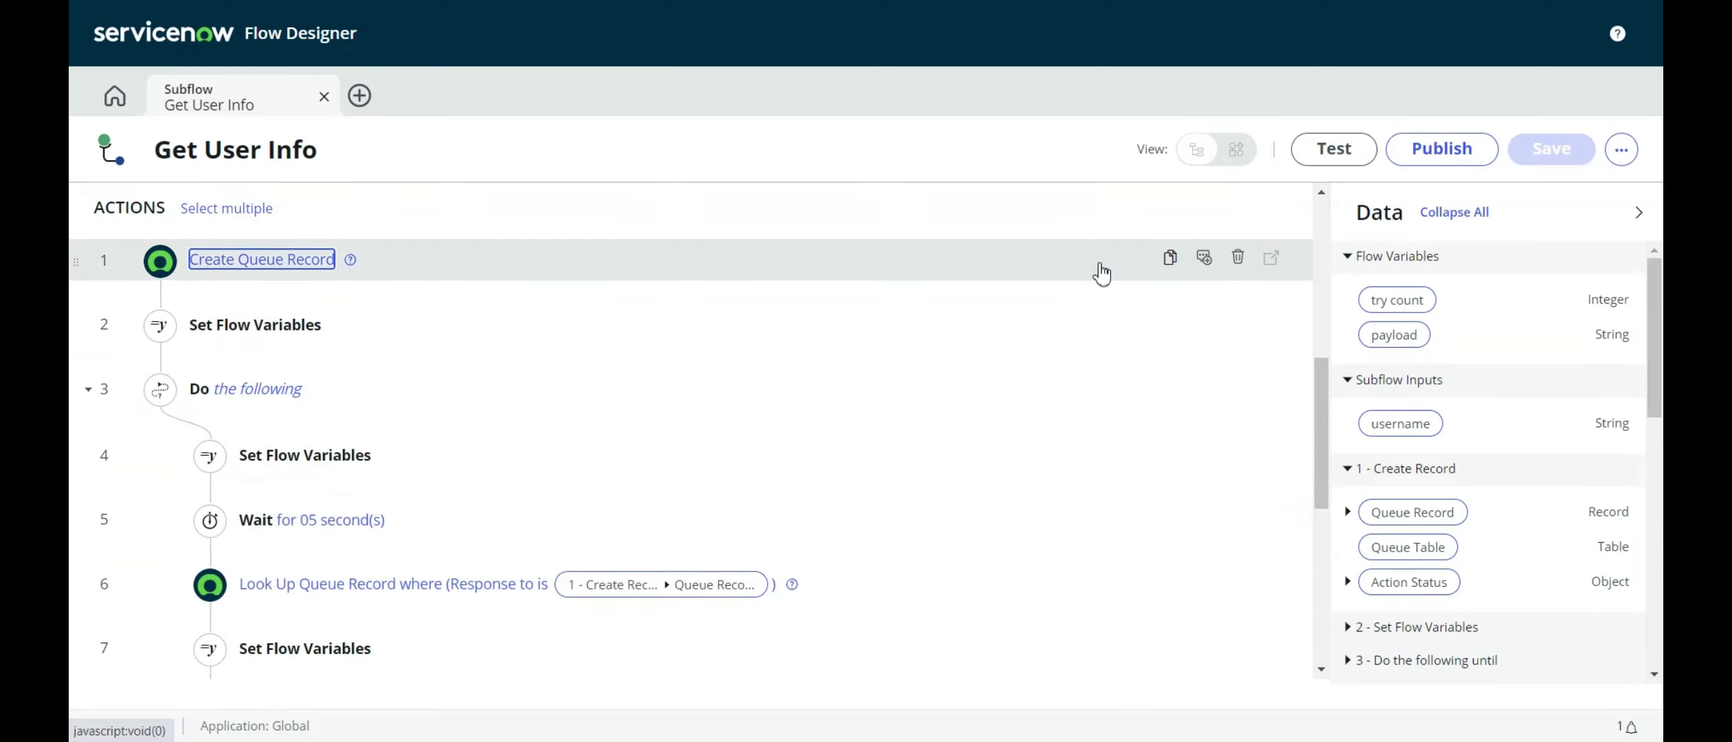
pyautogui.scroll(3, 1010, 278)
pyautogui.scroll(-10, 824, 509)
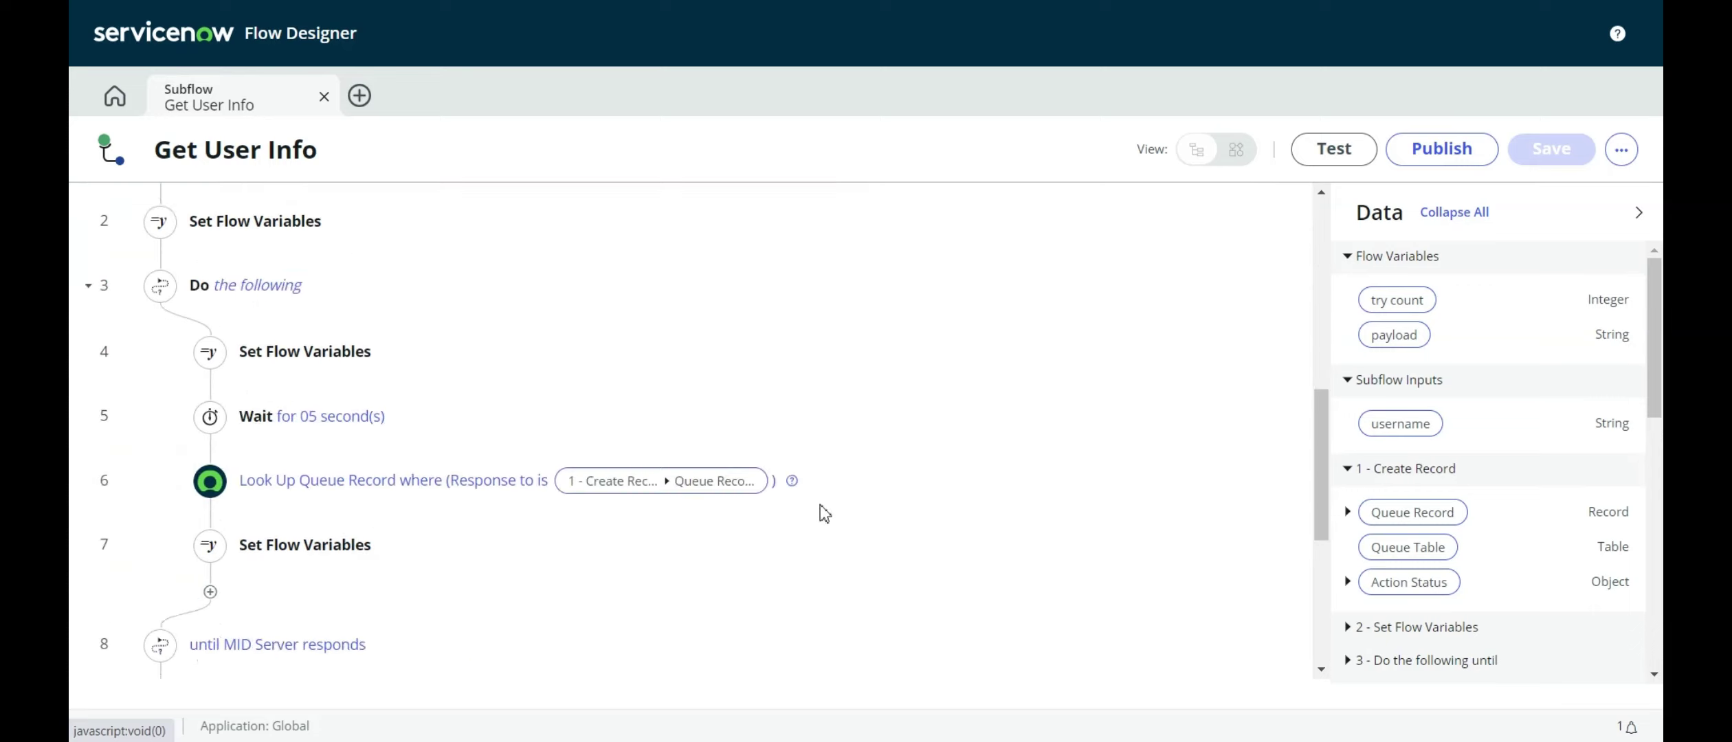
pyautogui.scroll(9, 825, 509)
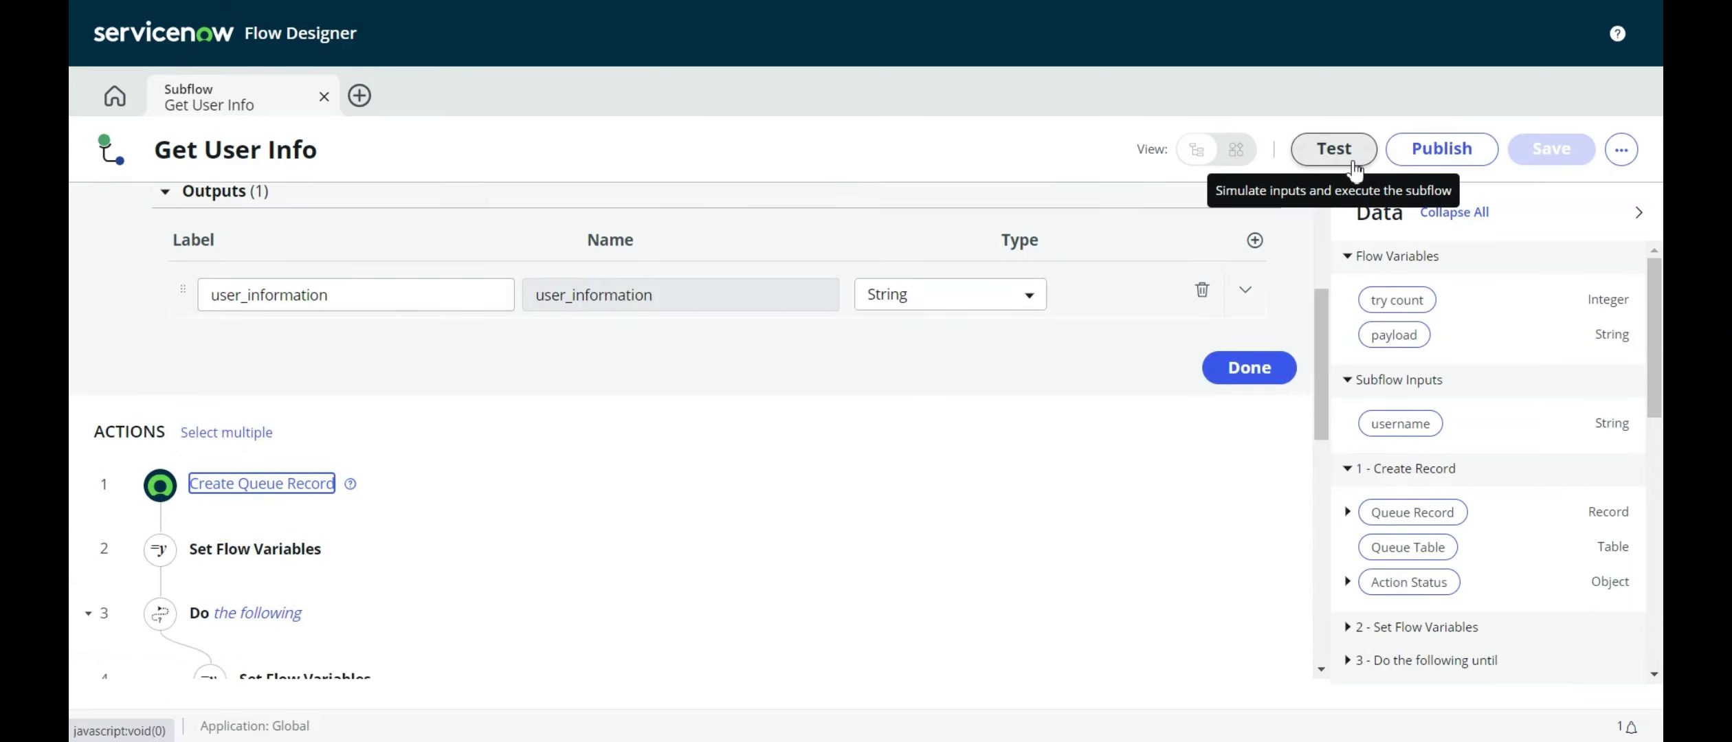
# Test-run Get User Info with a local user's username and open the subflow execution details.
pyautogui.click(1334, 148)
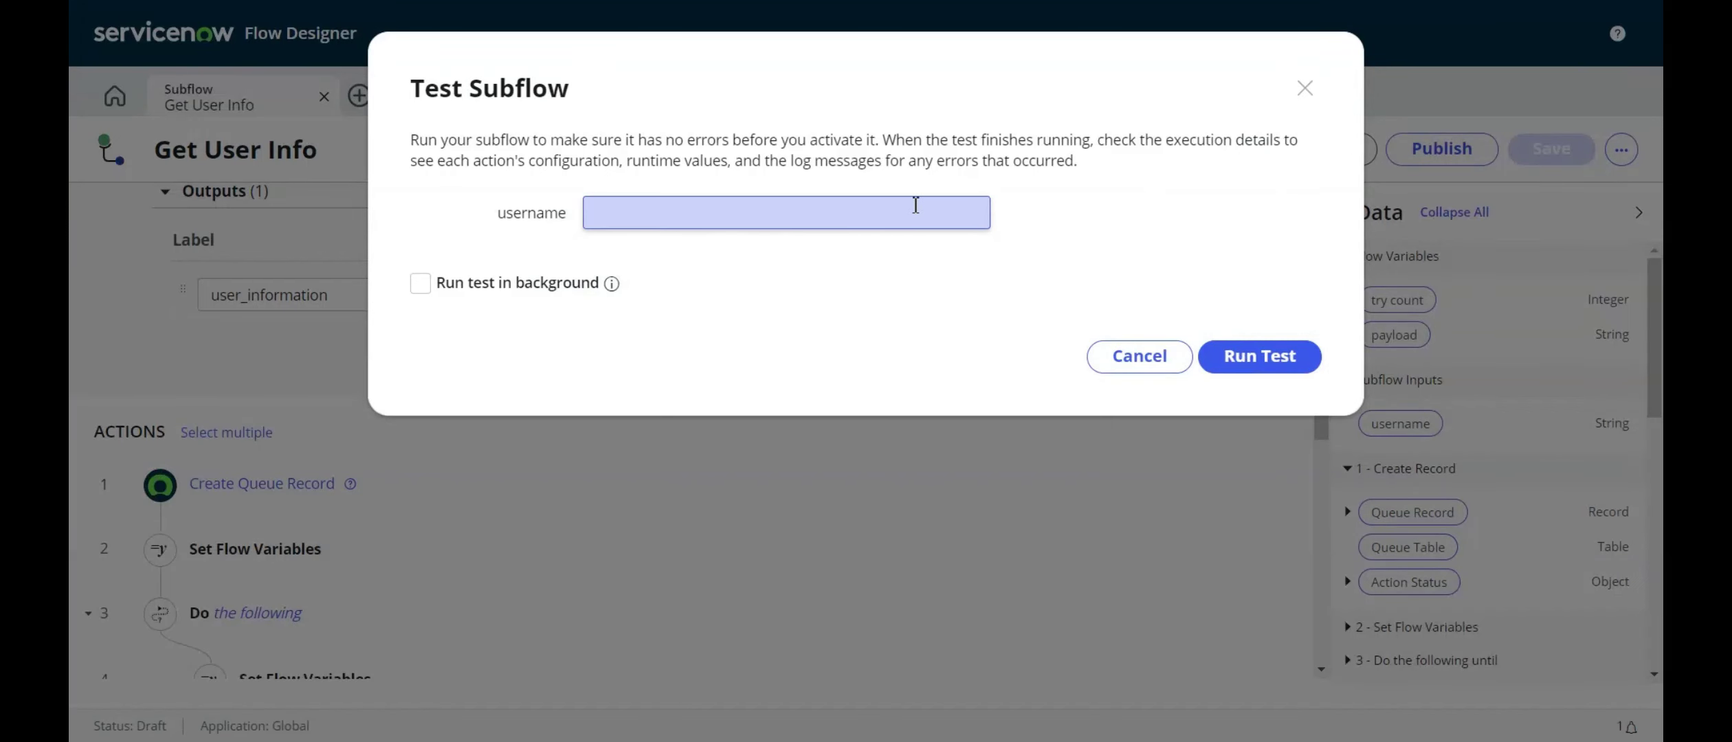
pyautogui.write('michaellocal')
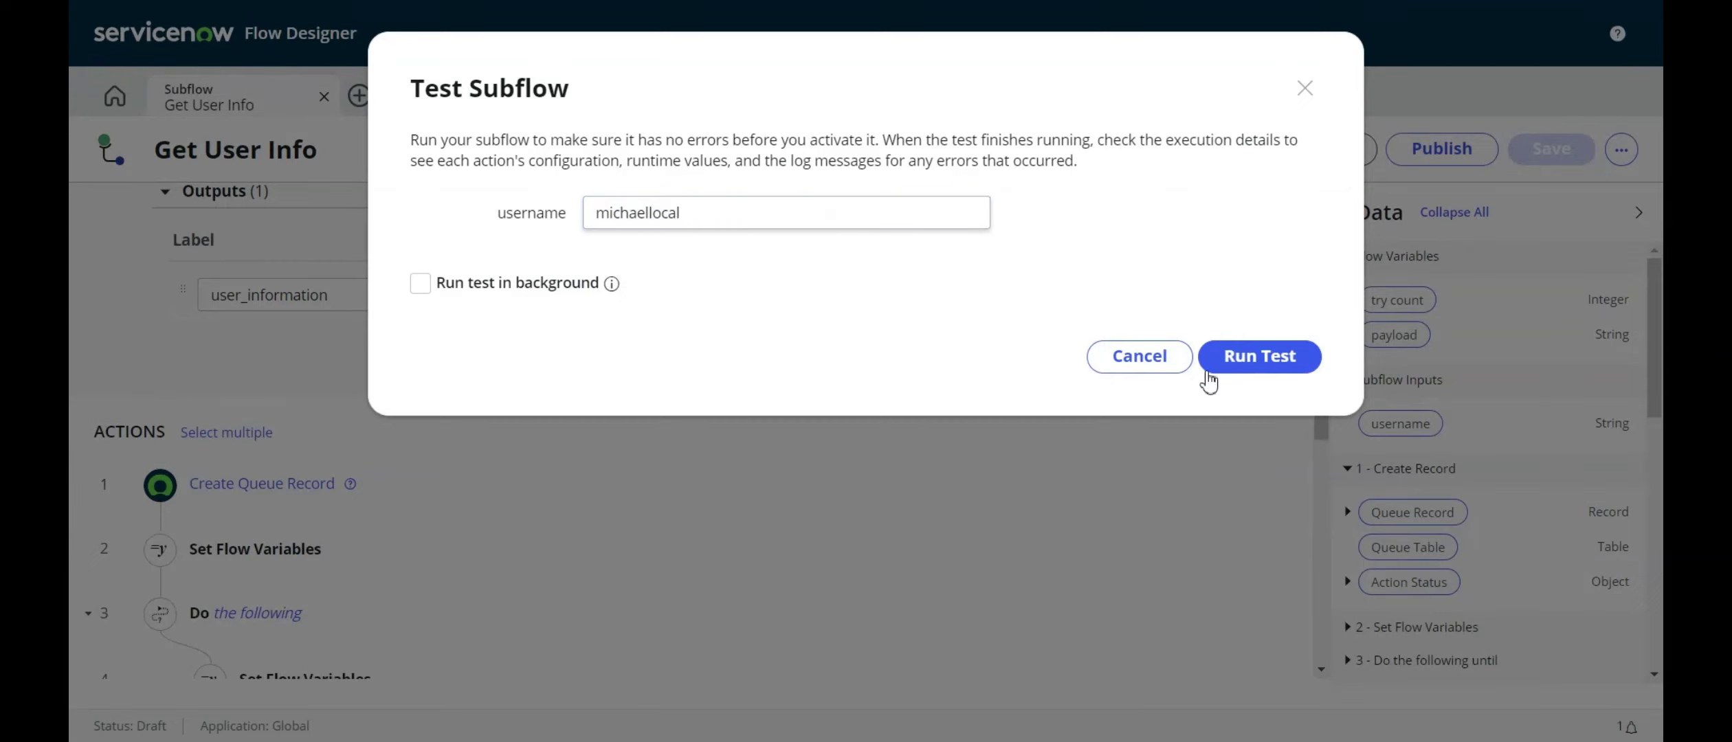
pyautogui.click(1235, 355)
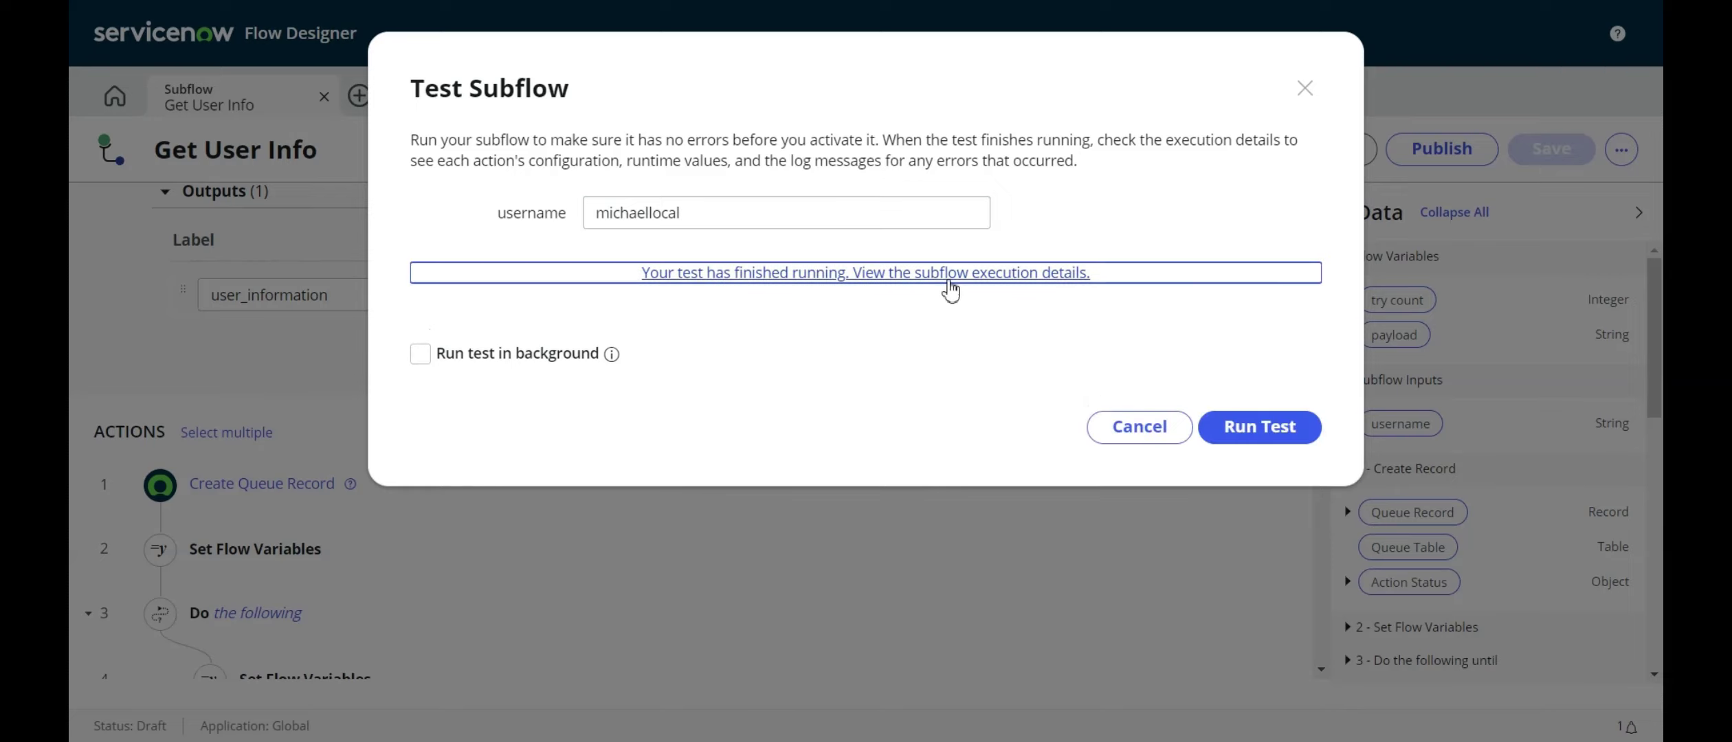
pyautogui.click(949, 277)
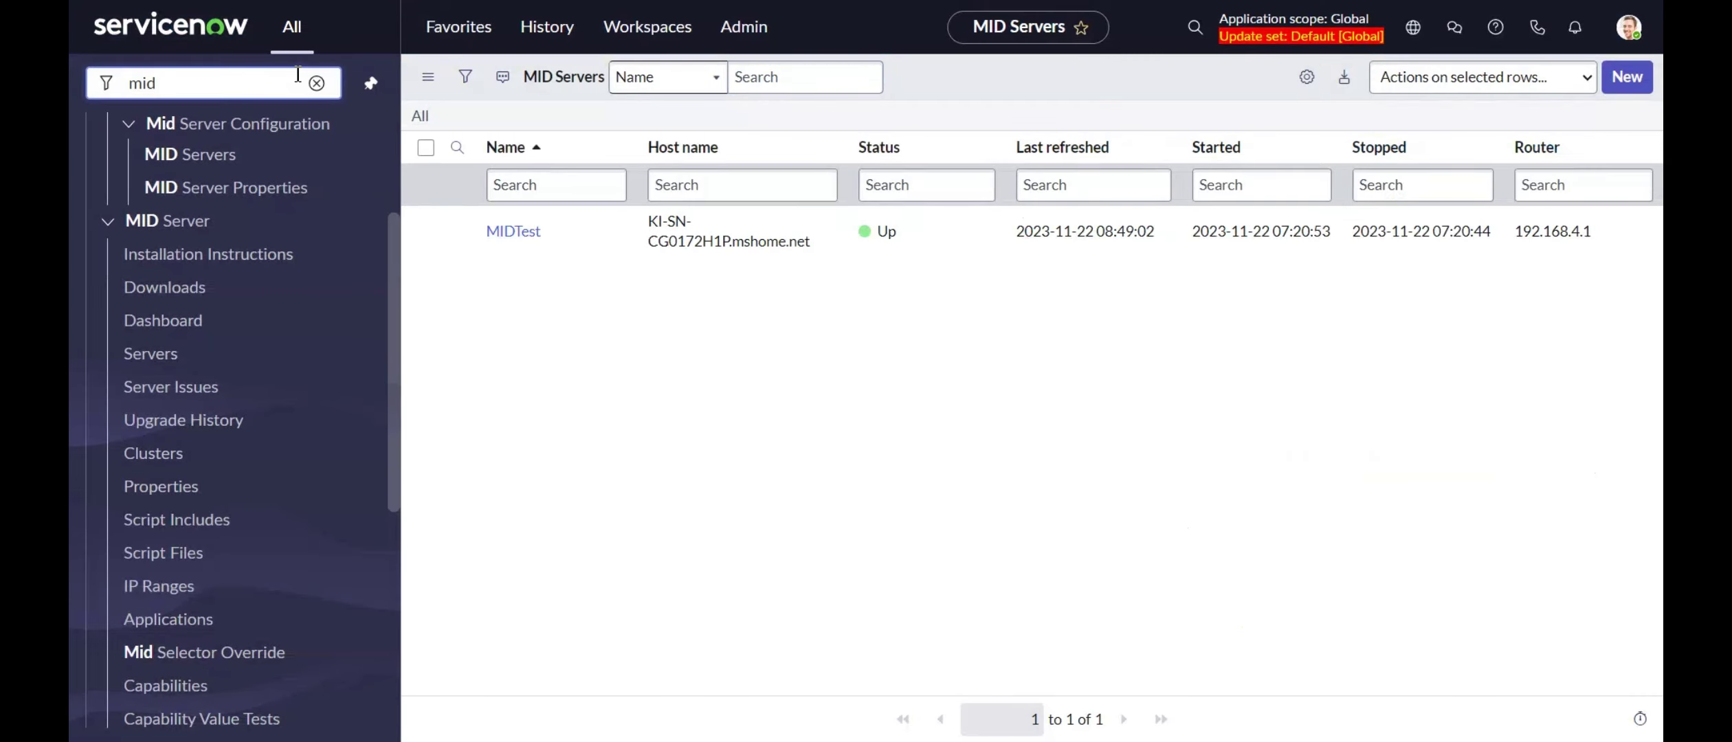
# Open the refreshed ecc_queue list and its newest outgoing GetUser.ps1 Command record.
pyautogui.press('BackSpace')
pyautogui.press('BackSpace')
pyautogui.press('BackSpace')
pyautogui.write('ecc_')
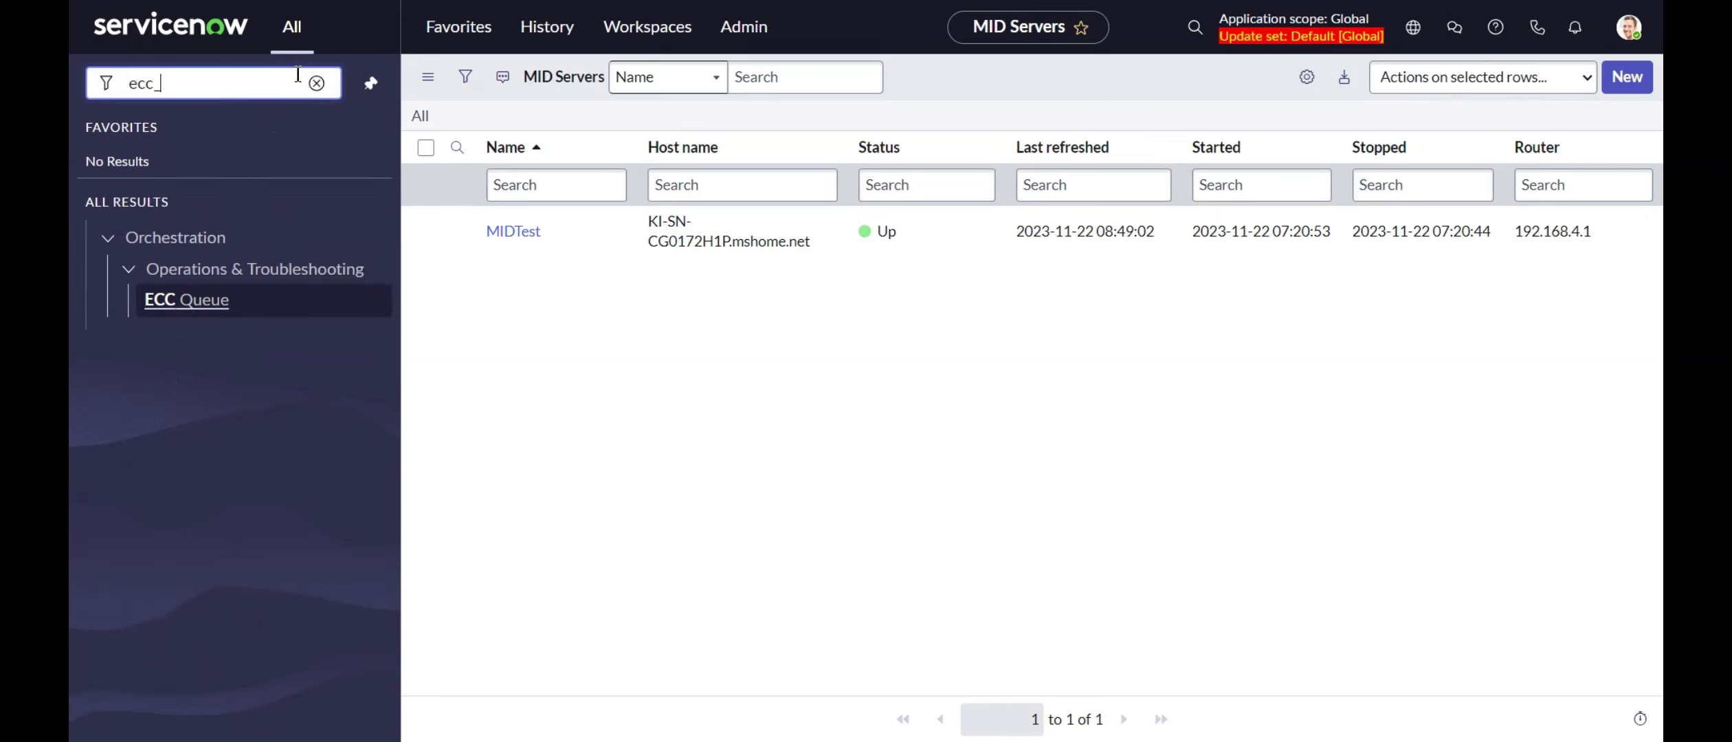
pyautogui.write('queue.list')
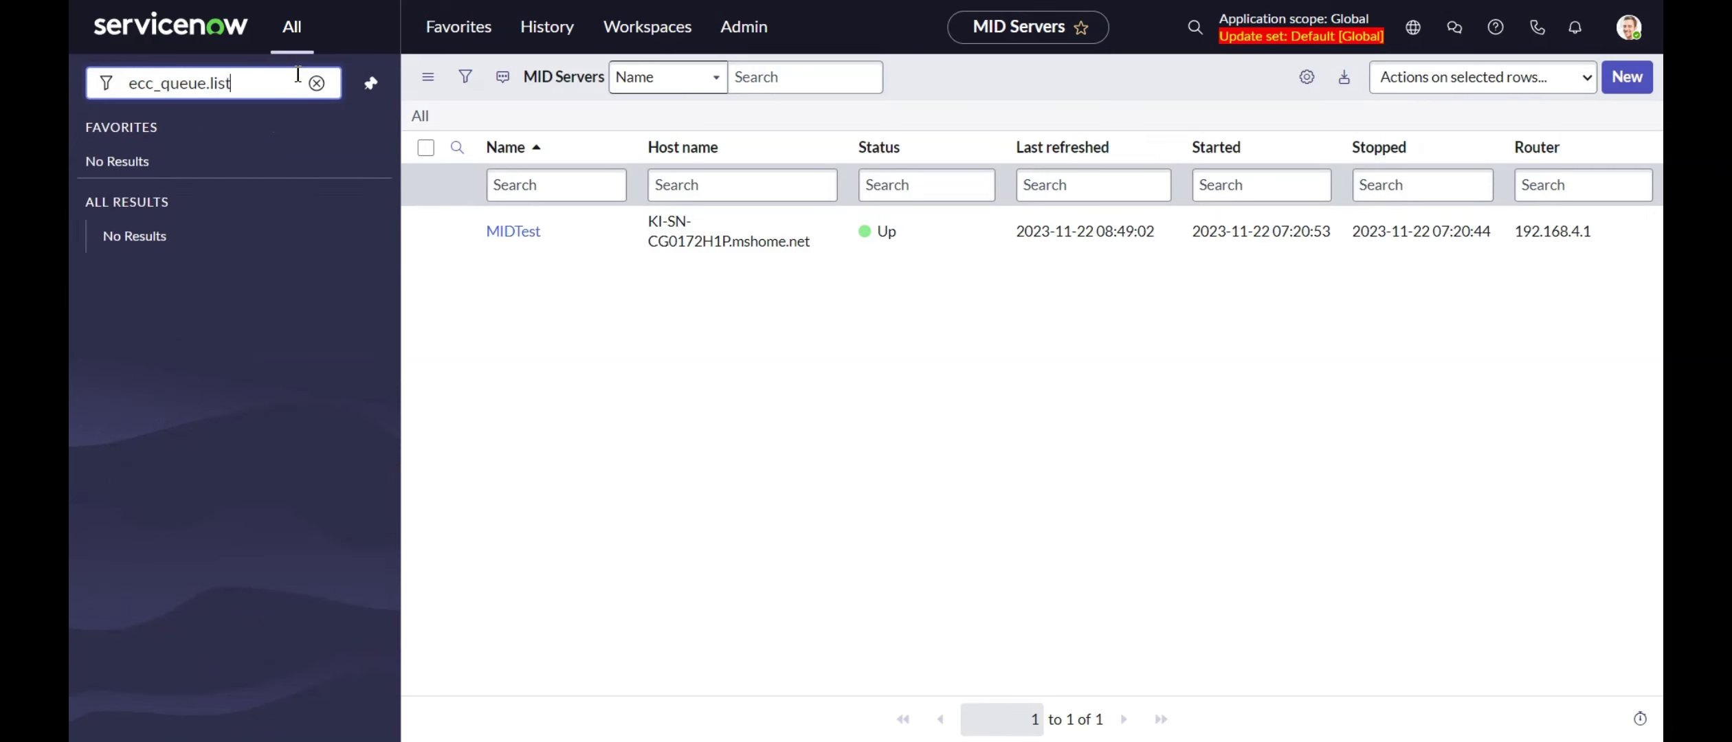
pyautogui.press('Return')
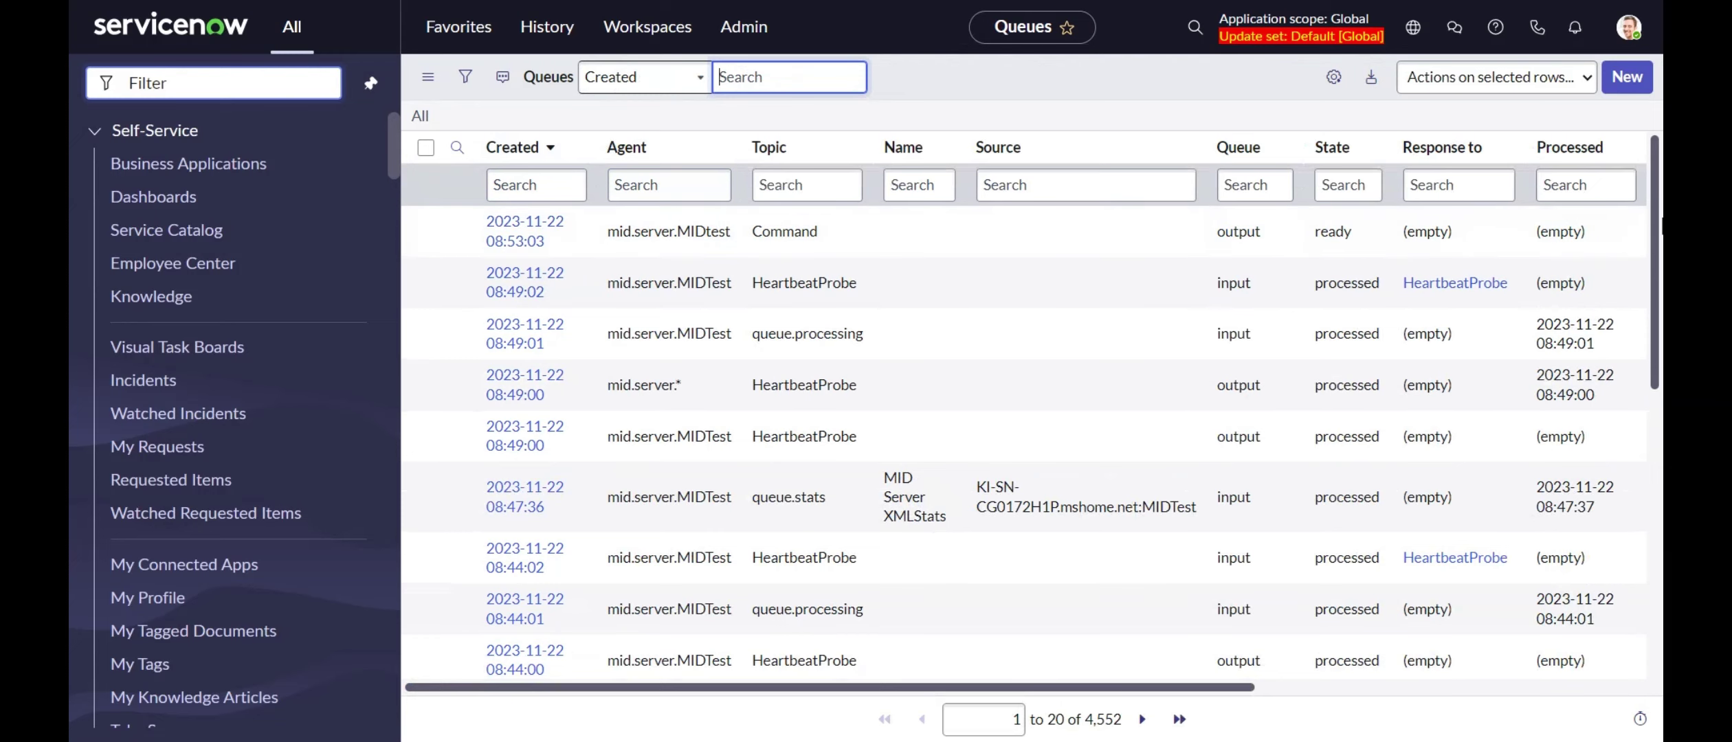
pyautogui.click(427, 76)
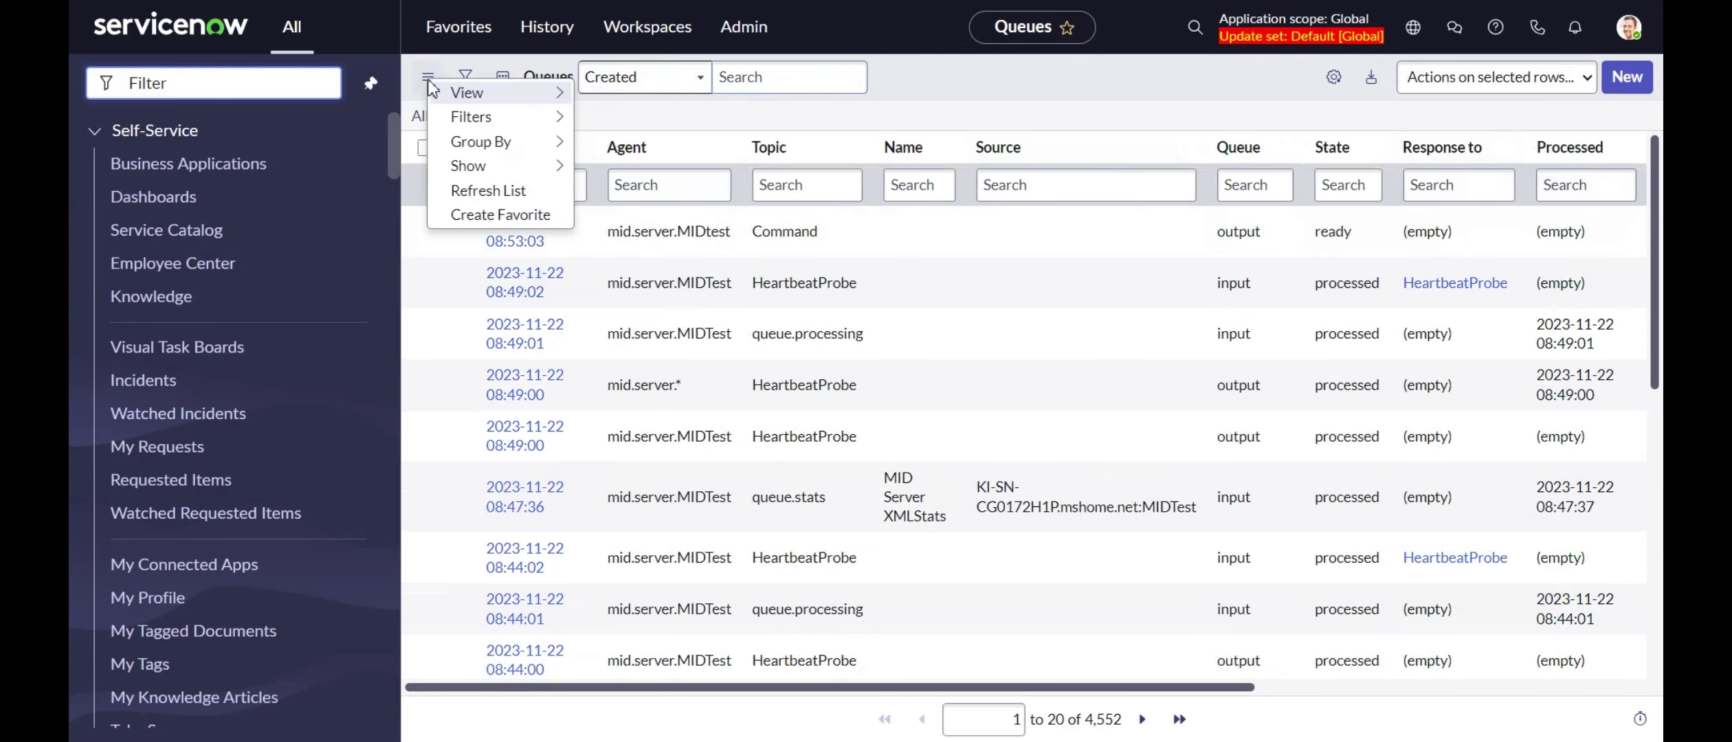
pyautogui.click(475, 190)
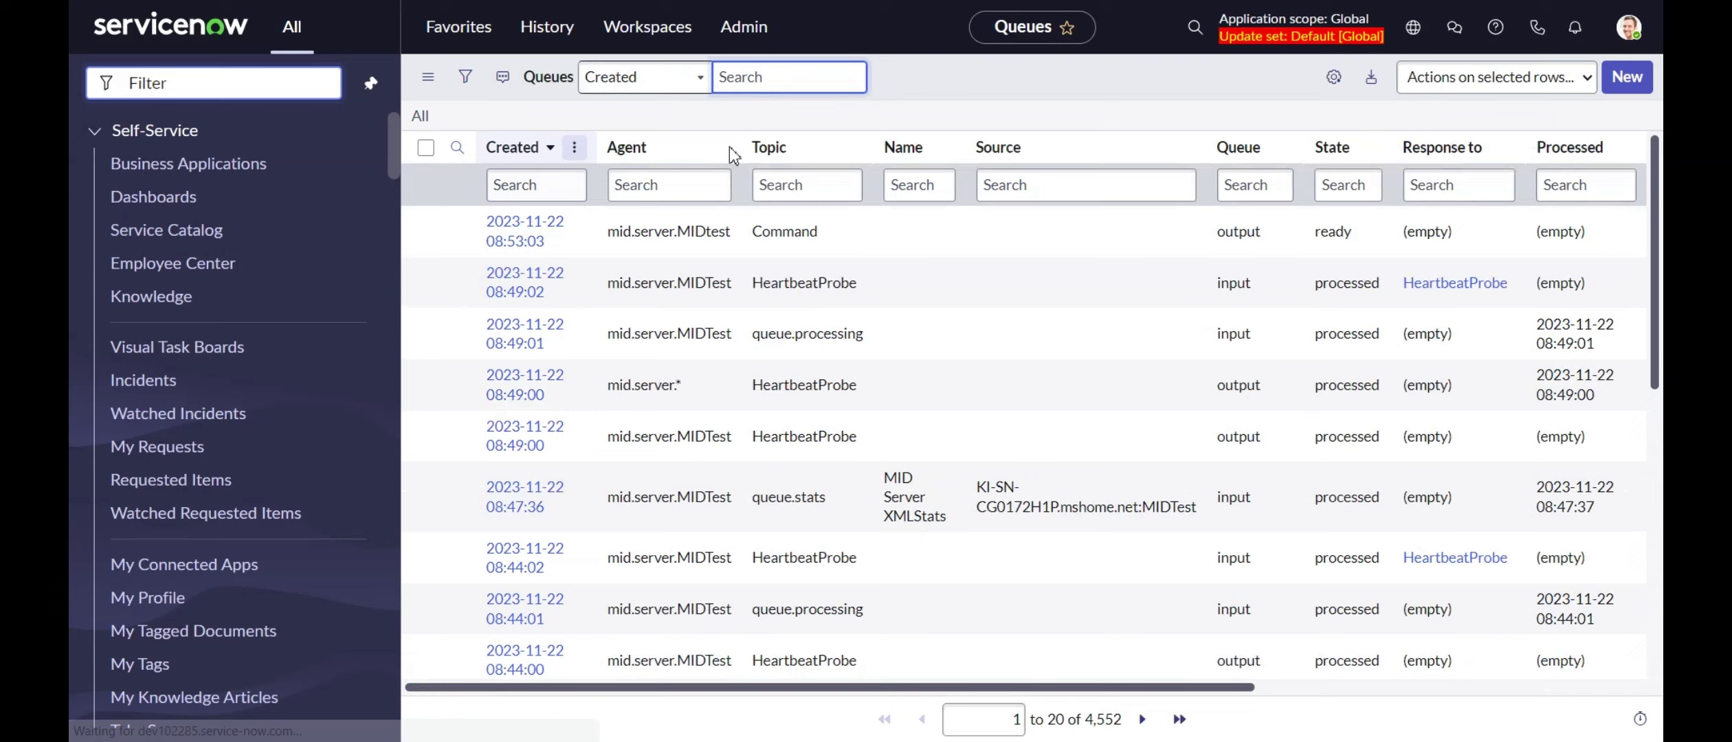
pyautogui.click(522, 230)
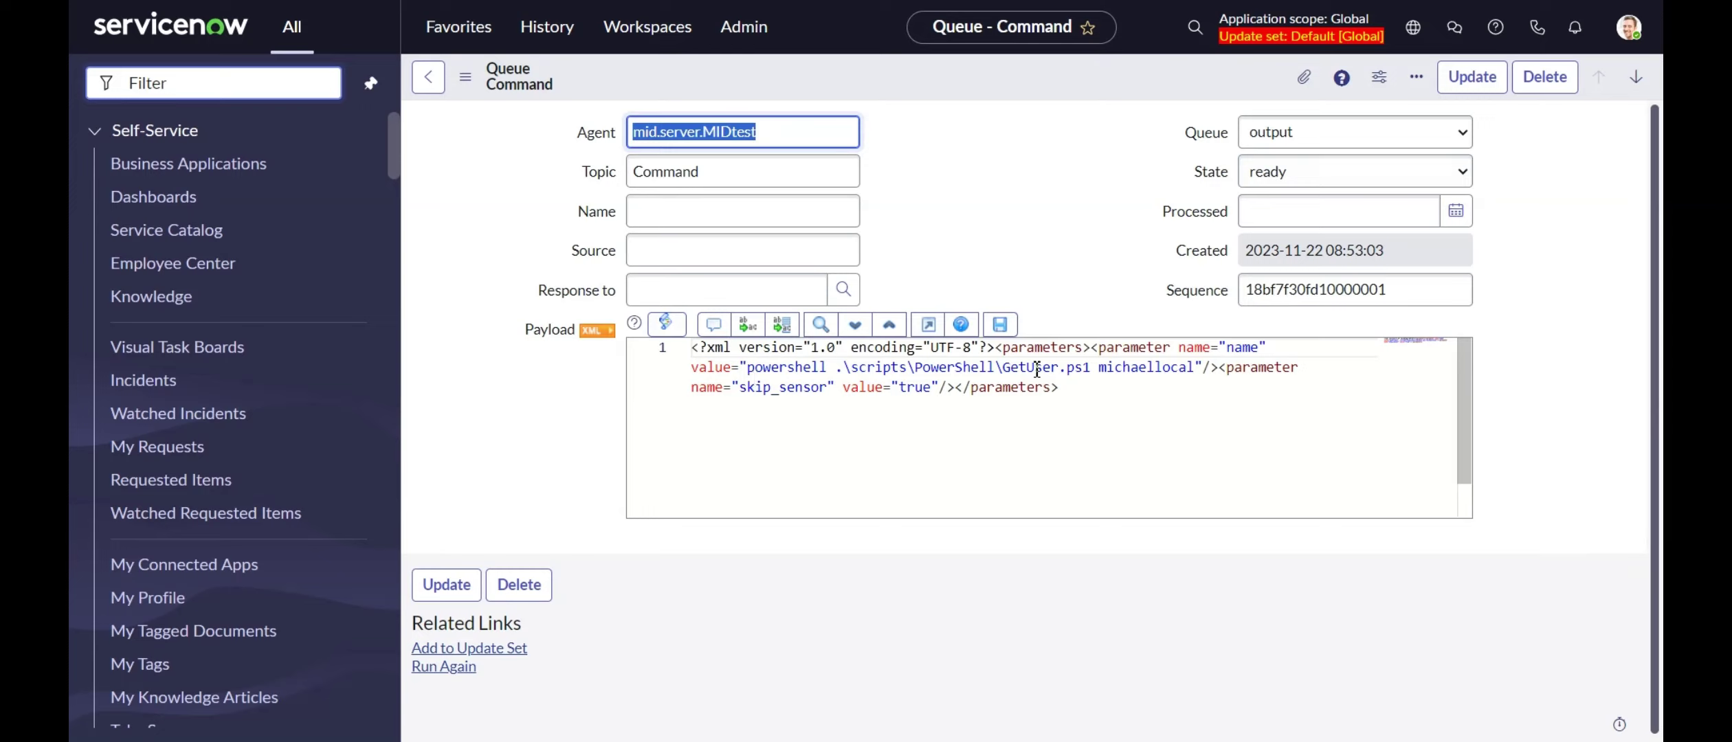
# Inspect the username inside the Command payload, then return to the Queues list.
pyautogui.doubleClick(1162, 369)
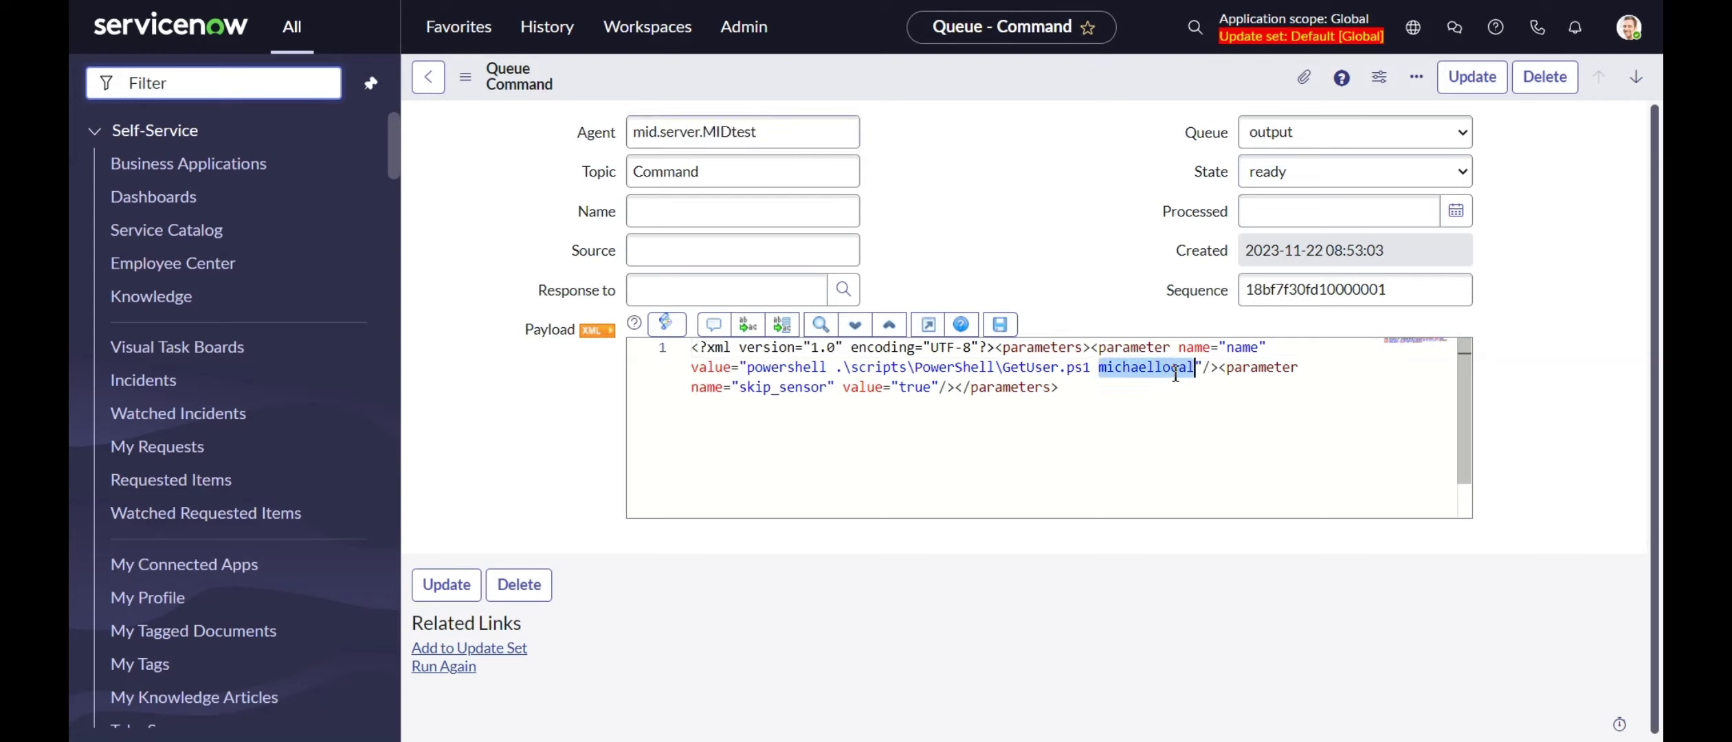
pyautogui.click(1163, 376)
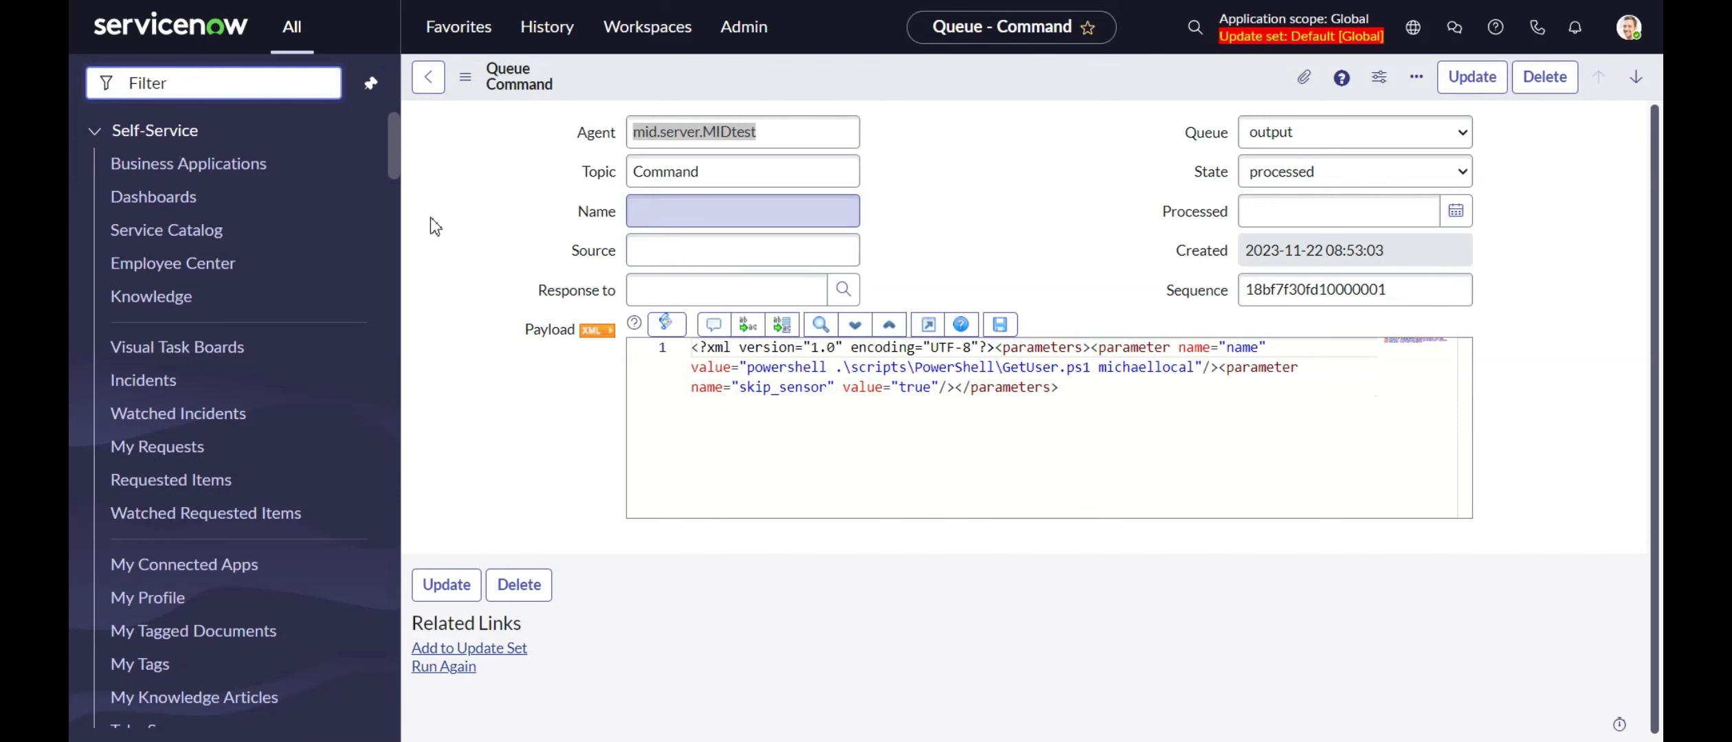
pyautogui.click(430, 90)
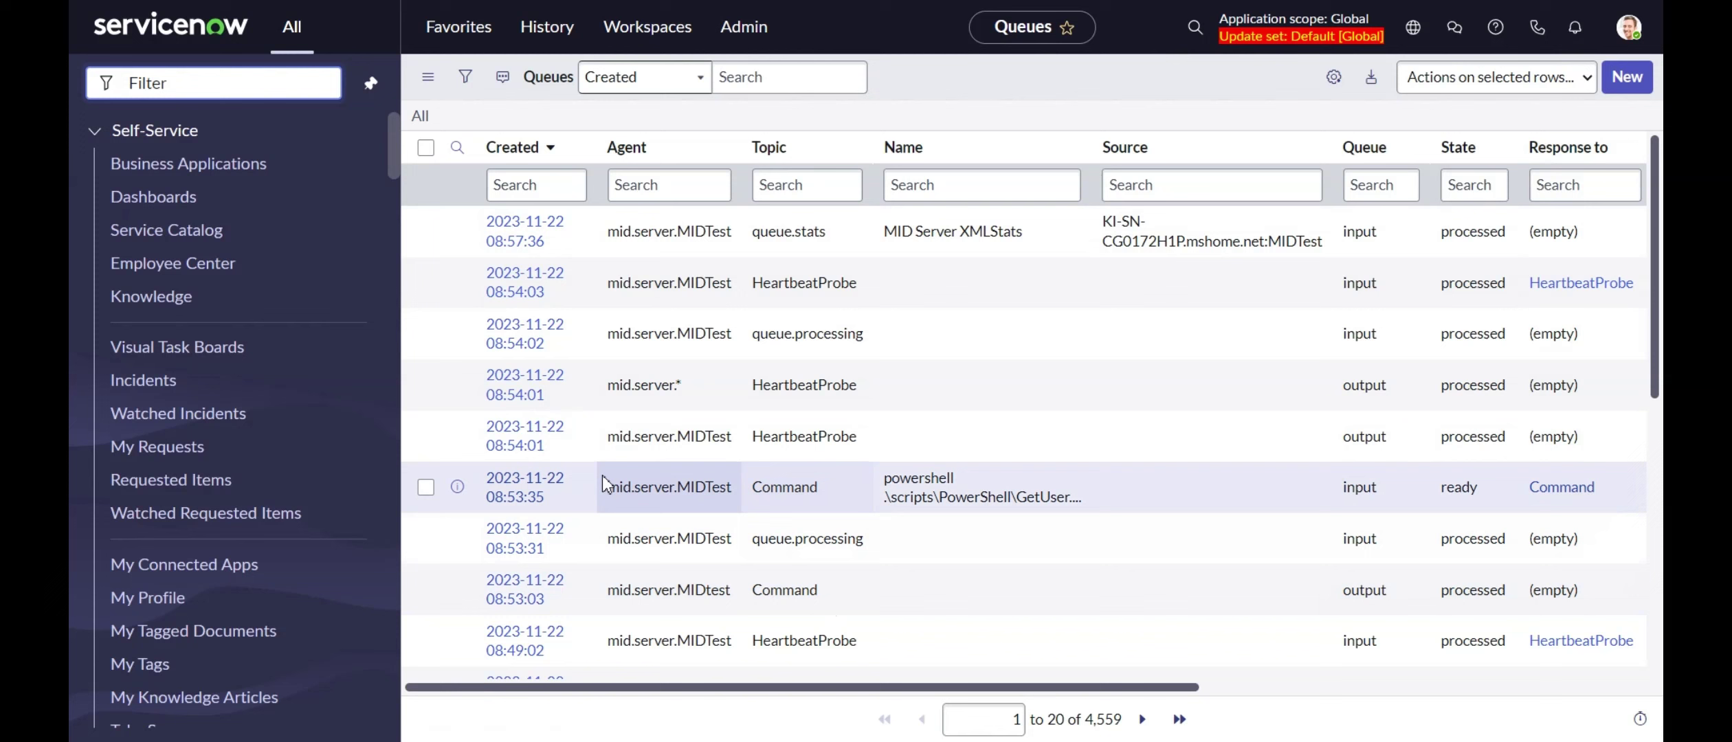
# Open the 08:53:35 input Command response and locate the stdout tag in its Payload.
pyautogui.click(493, 479)
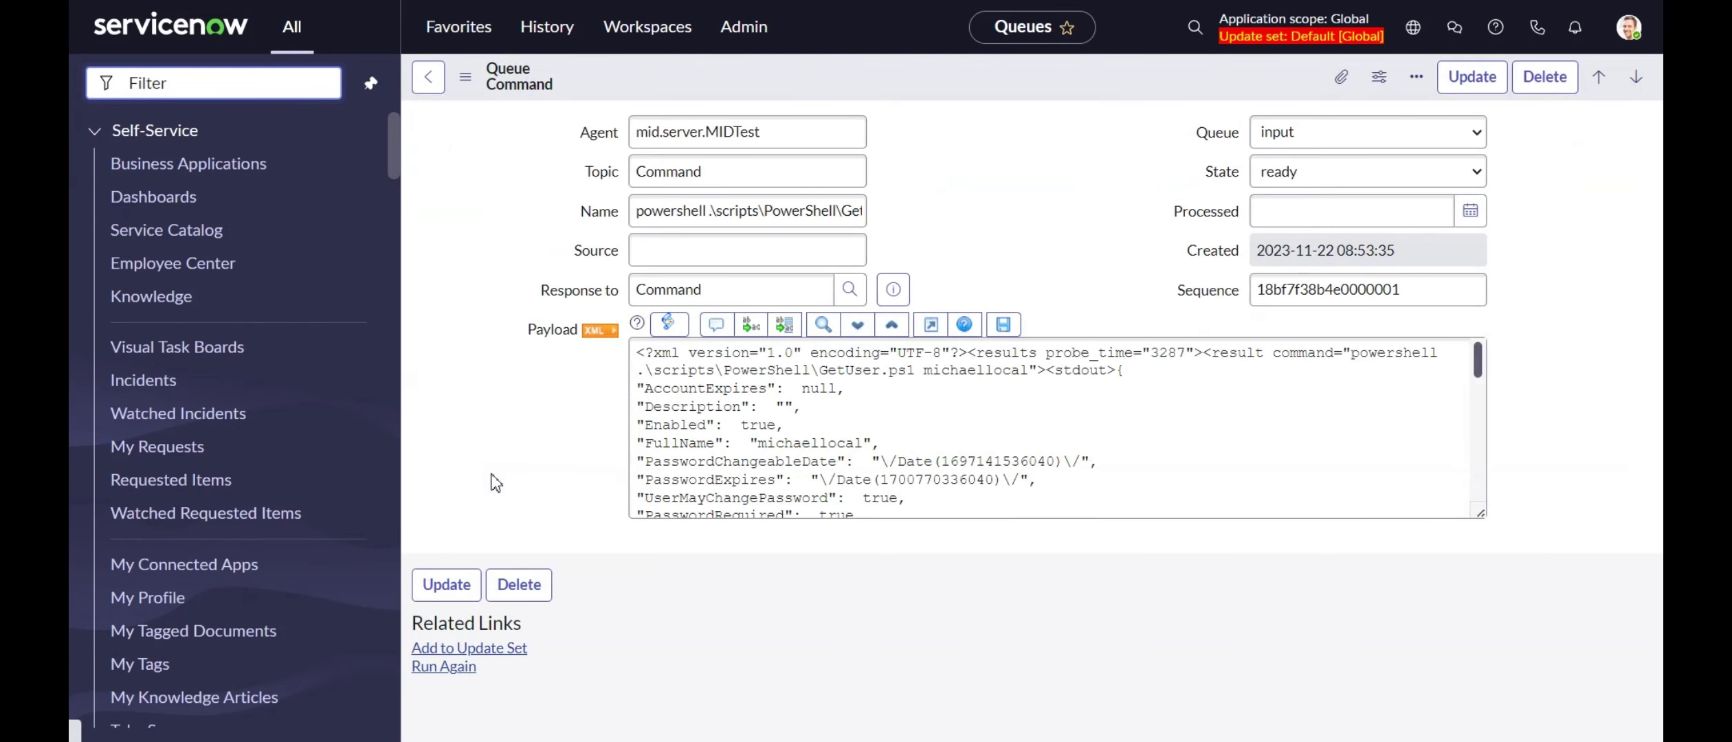
pyautogui.scroll(-1, 586, 377)
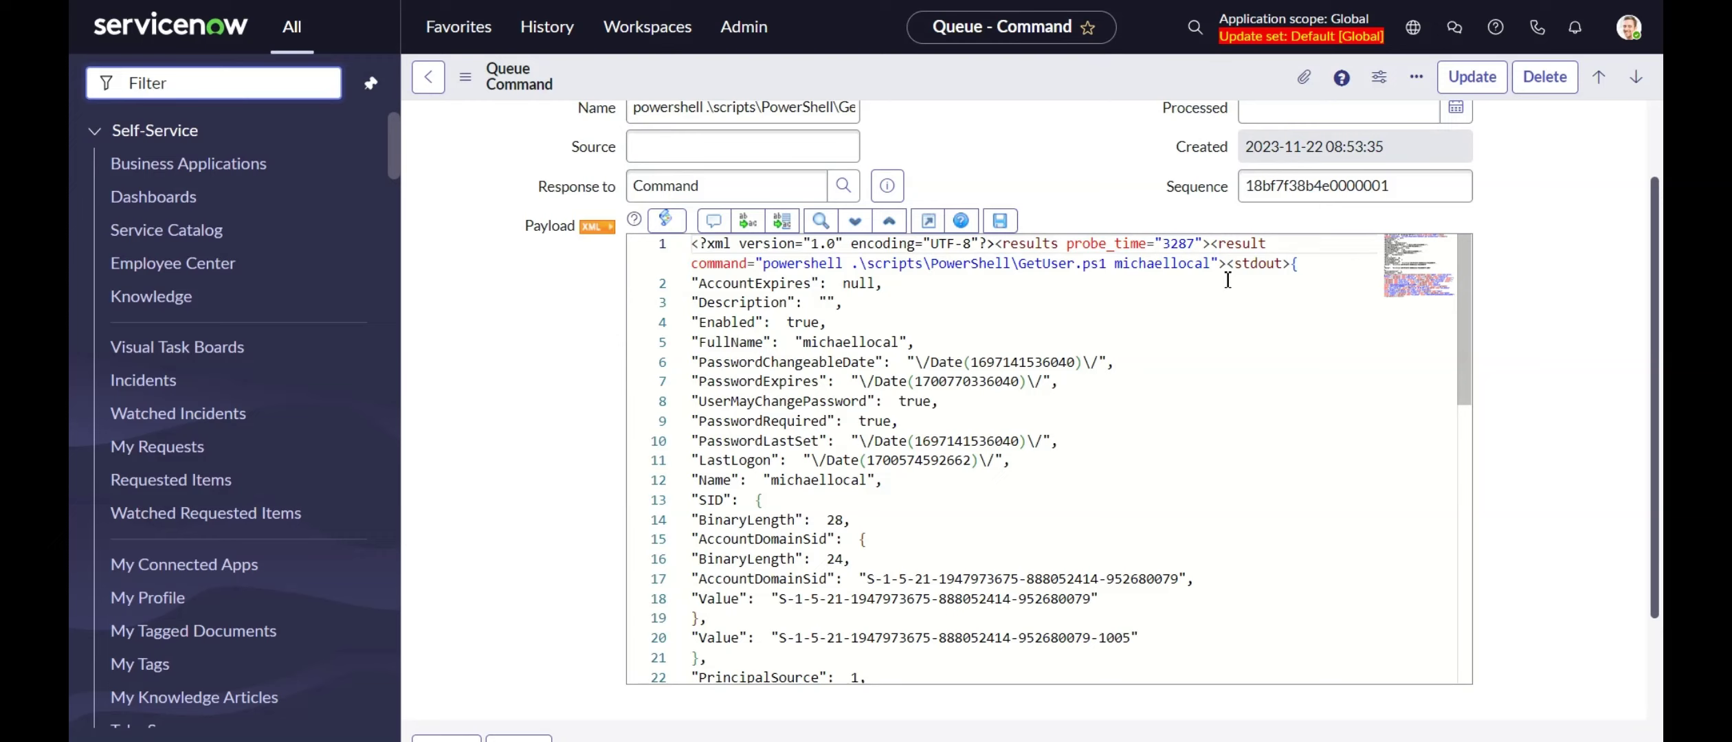
pyautogui.click(1185, 347)
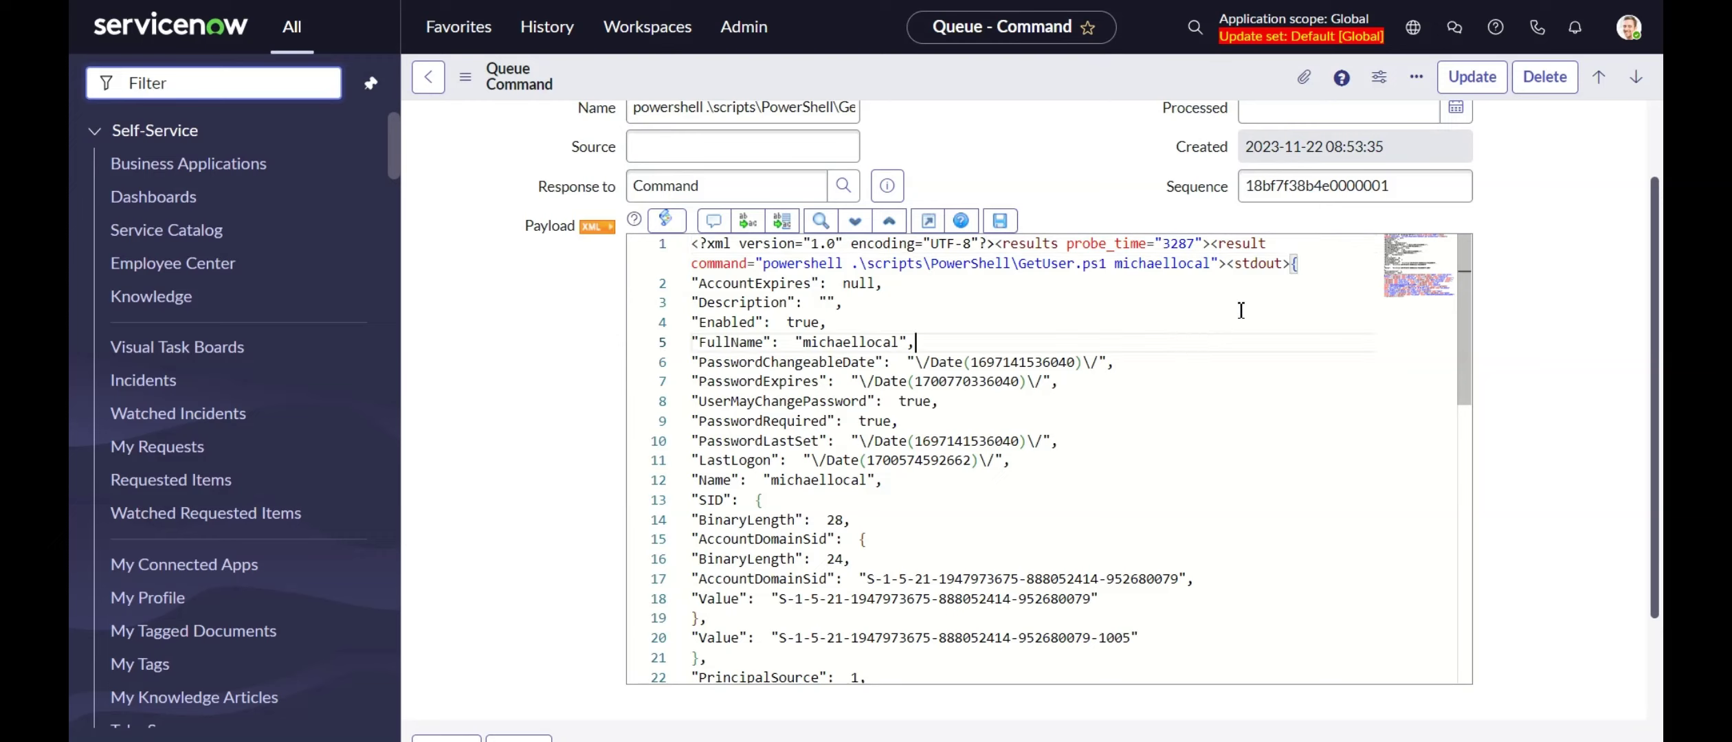
pyautogui.doubleClick(1251, 272)
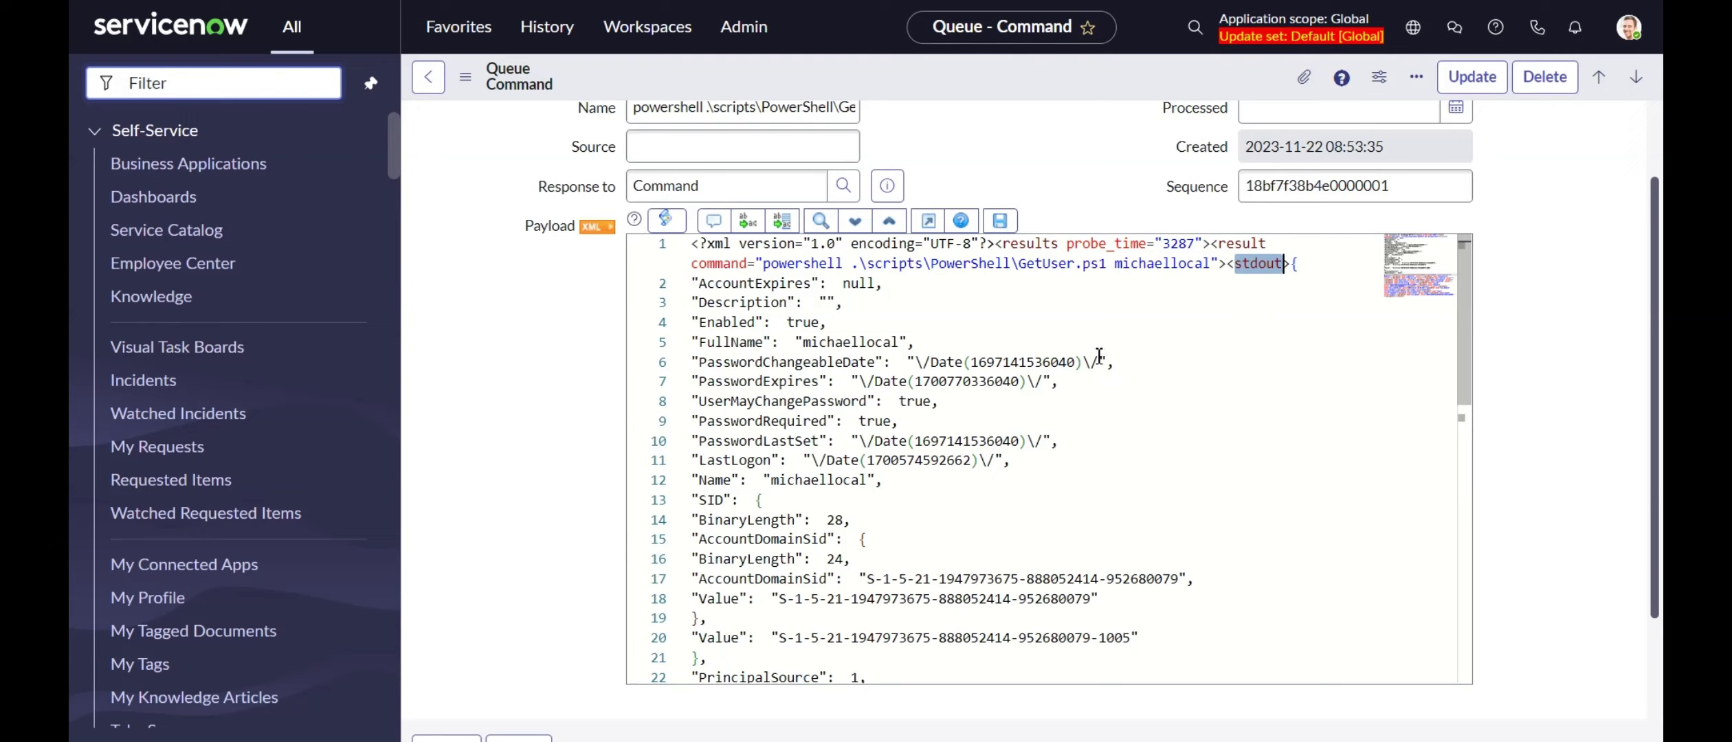
pyautogui.click(1296, 269)
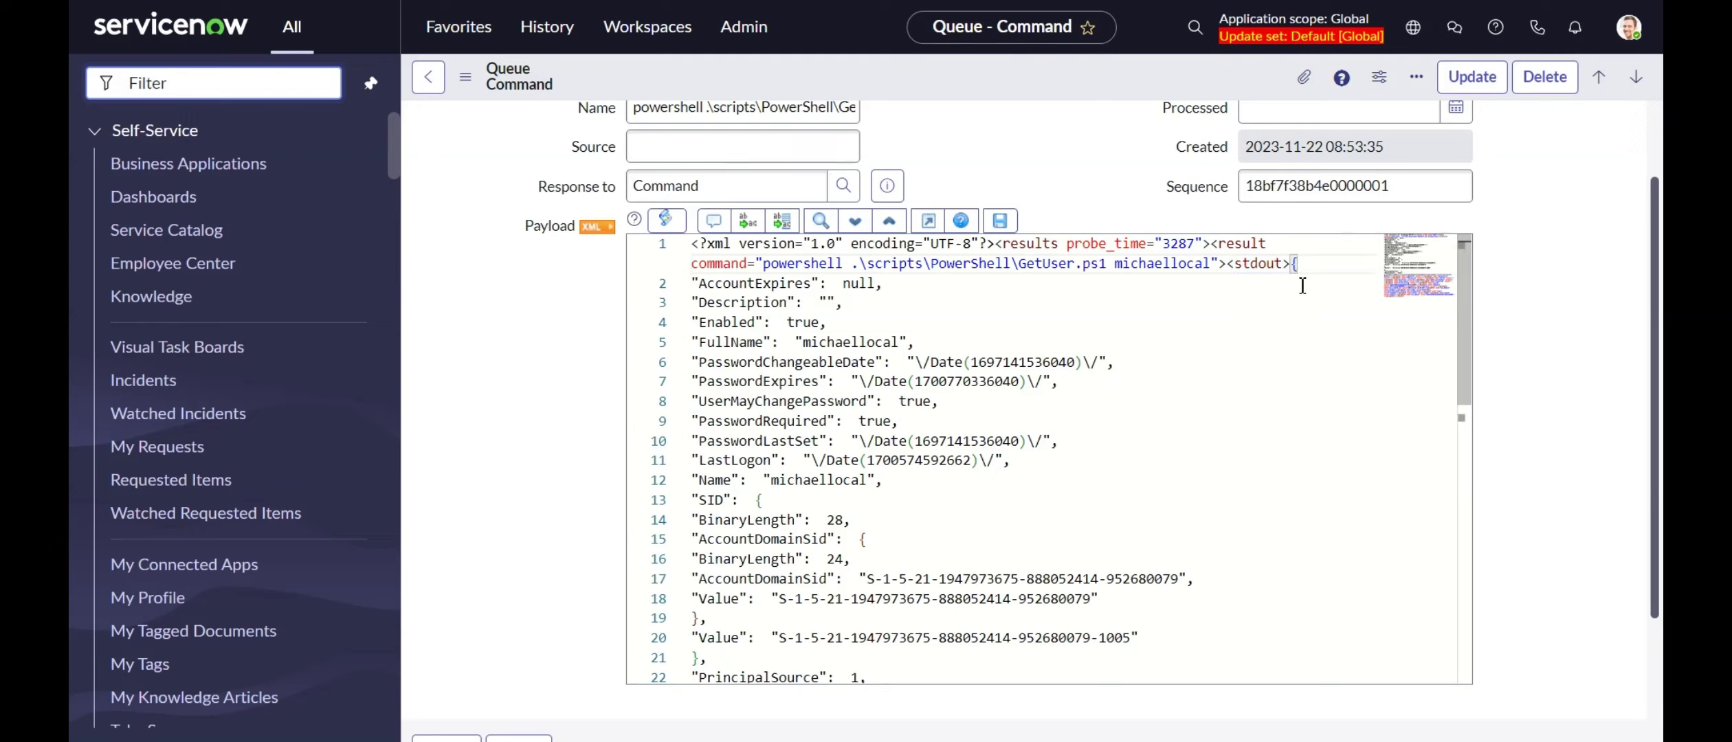
# Select and review the user-info JSON returned between the stdout tags.
pyautogui.moveTo(1299, 270); pyautogui.dragTo(1146, 682)
pyautogui.scroll(-2, 951, 605)
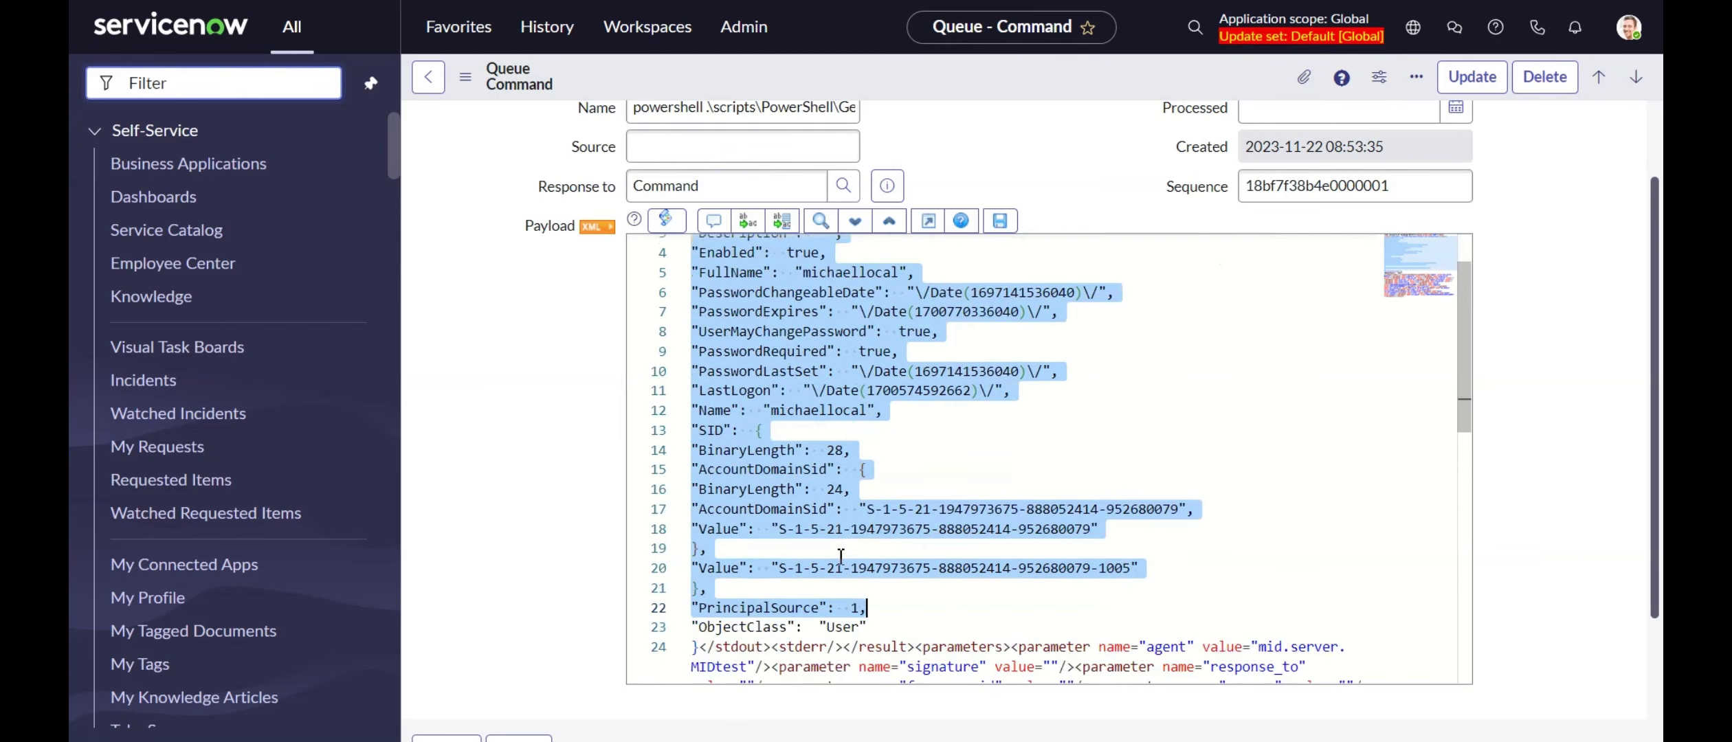
pyautogui.scroll(2, 866, 539)
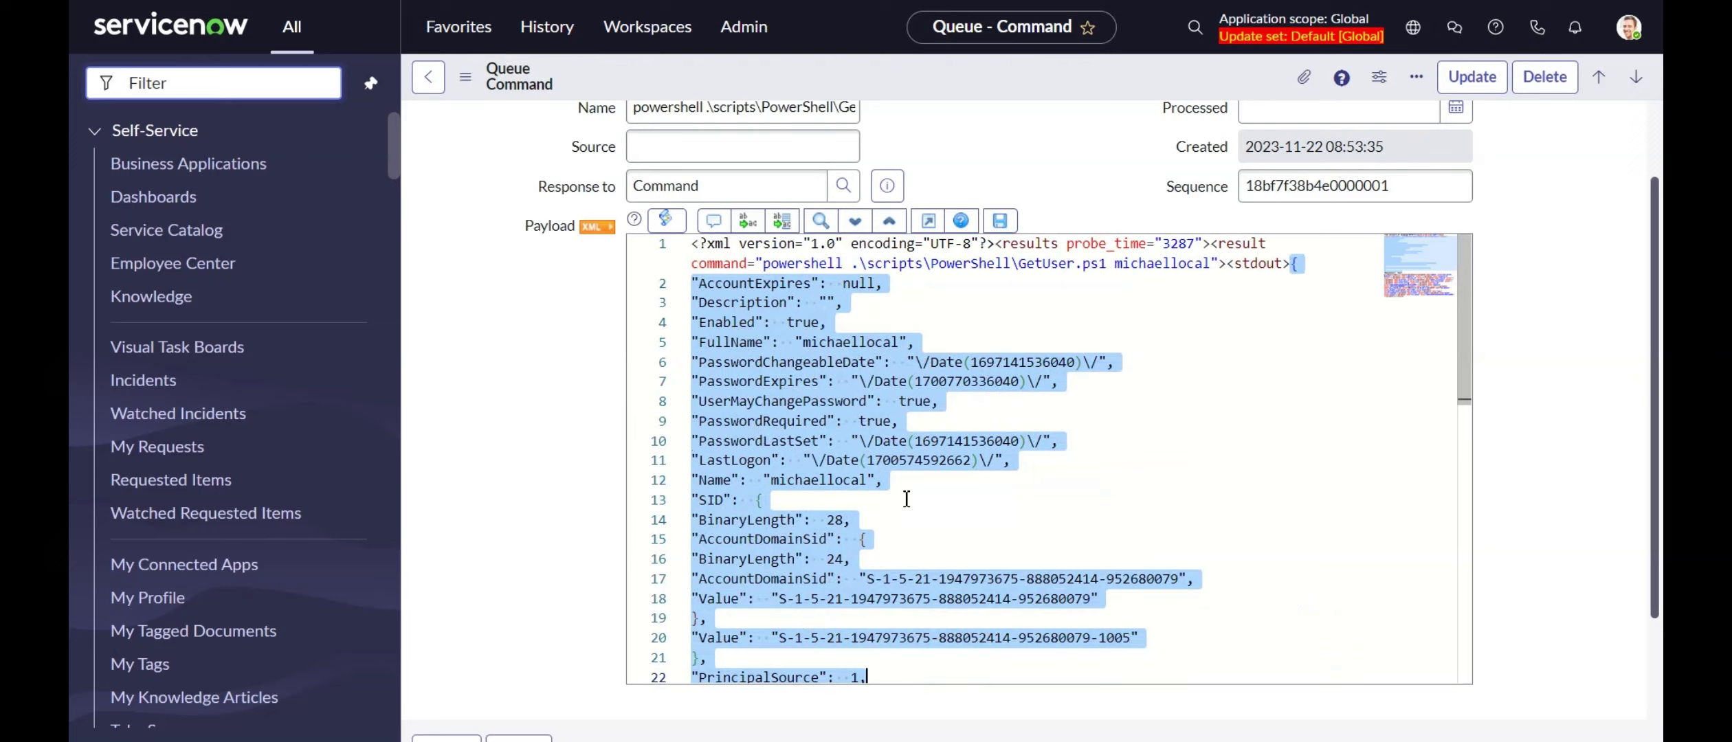
pyautogui.click(975, 418)
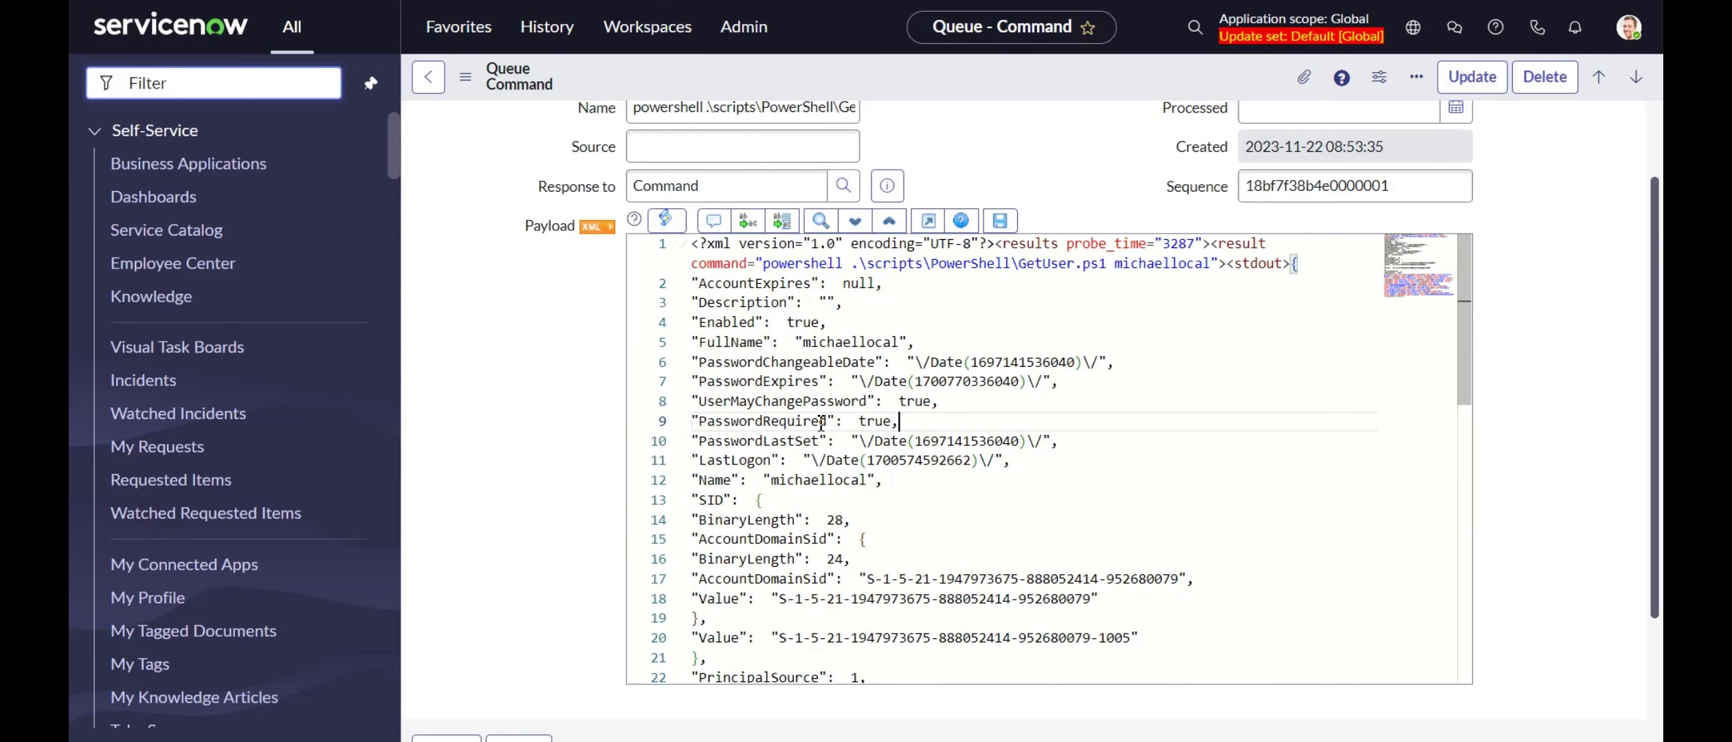
pyautogui.scroll(-6, 821, 421)
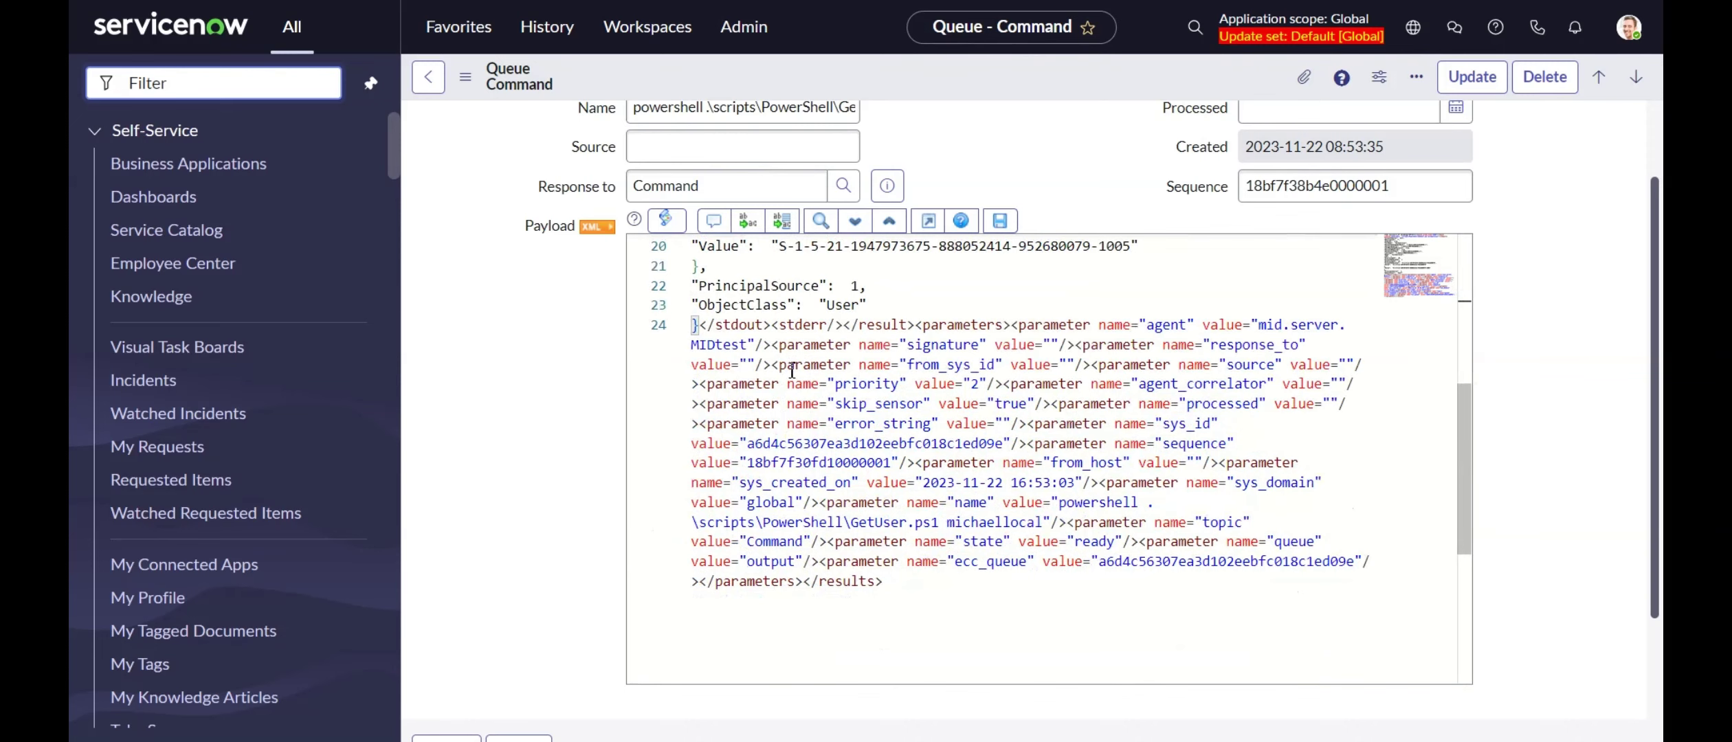
pyautogui.scroll(6, 988, 547)
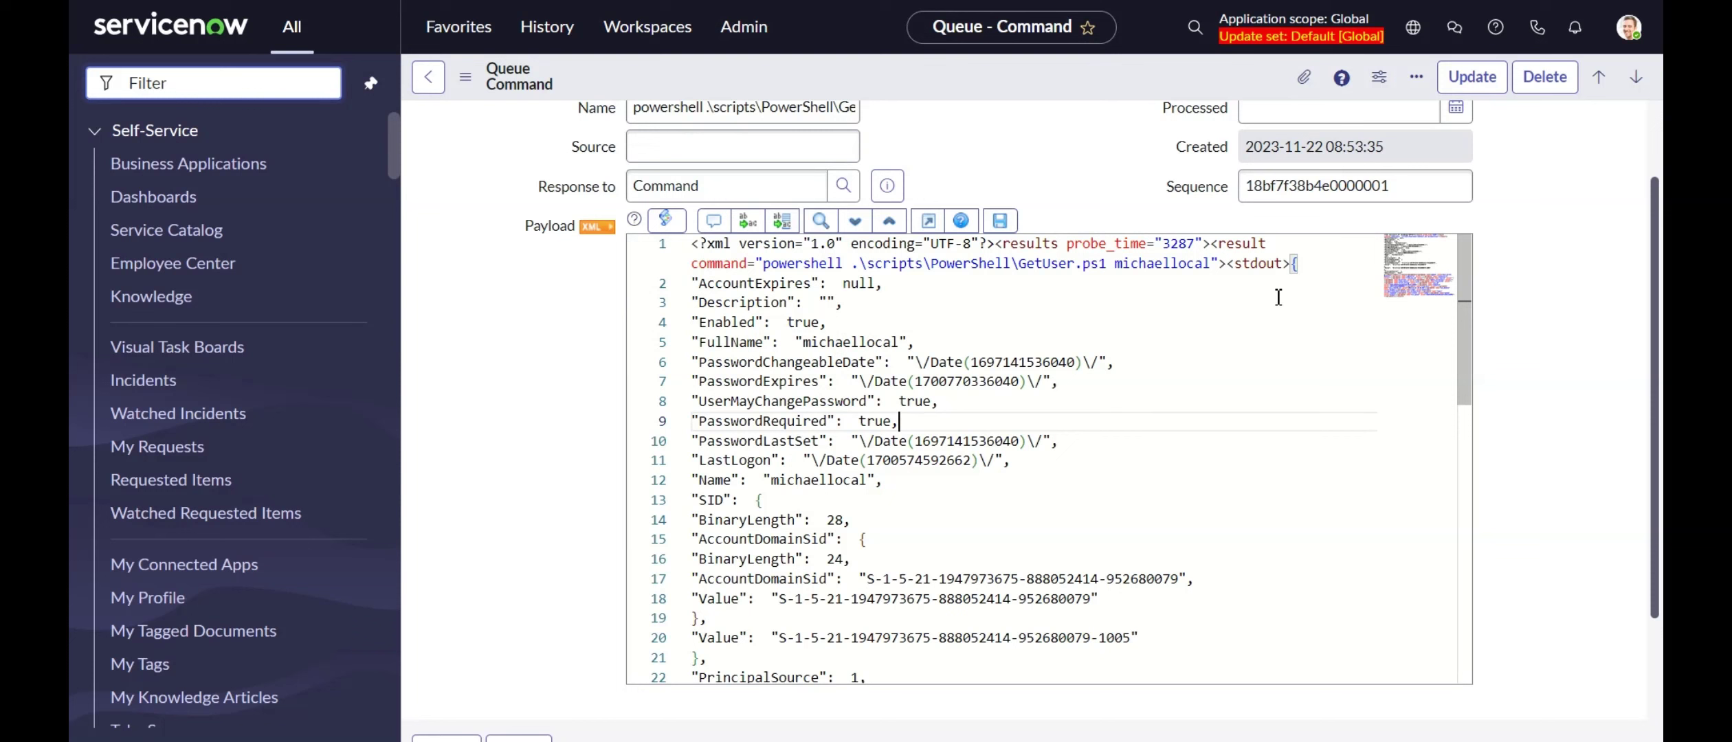
pyautogui.scroll(-2, 1193, 388)
pyautogui.scroll(-2, 1193, 388)
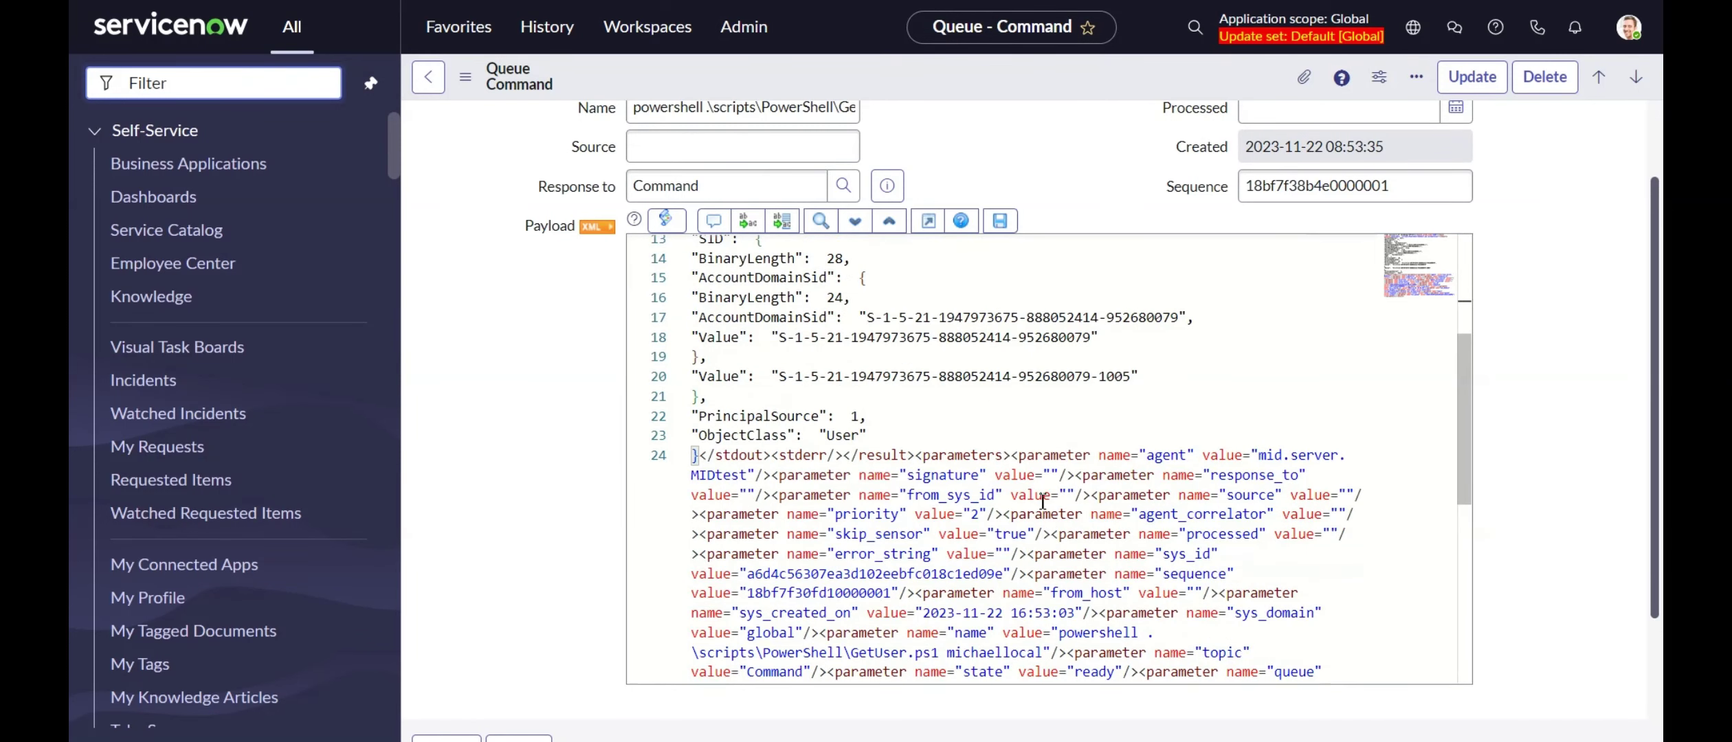
pyautogui.scroll(4, 988, 419)
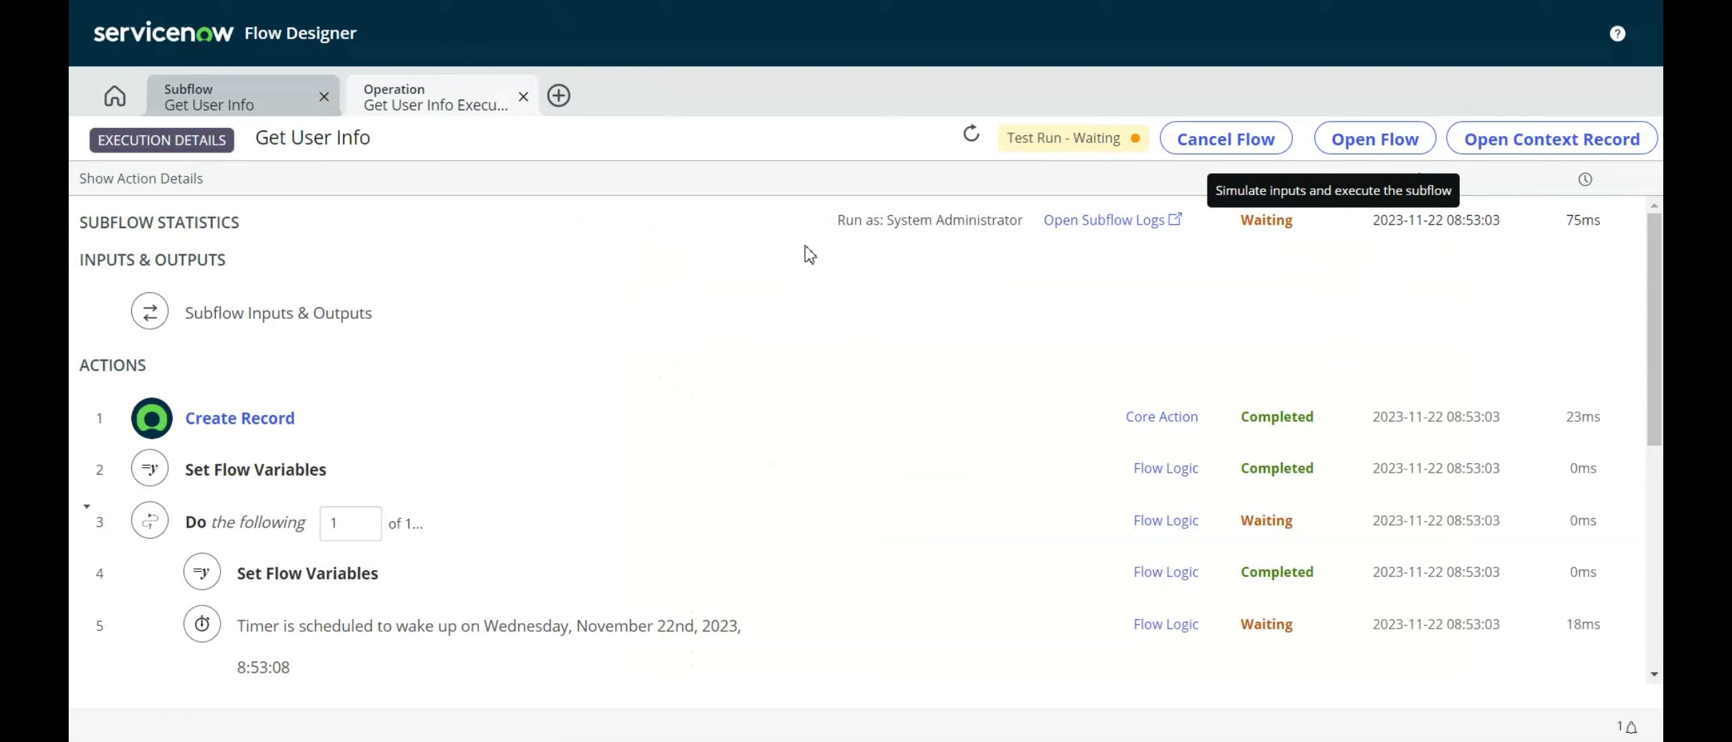
# Expand the Set Flow Variables step showing the Integer try count set to 0.
pyautogui.scroll(-2, 756, 382)
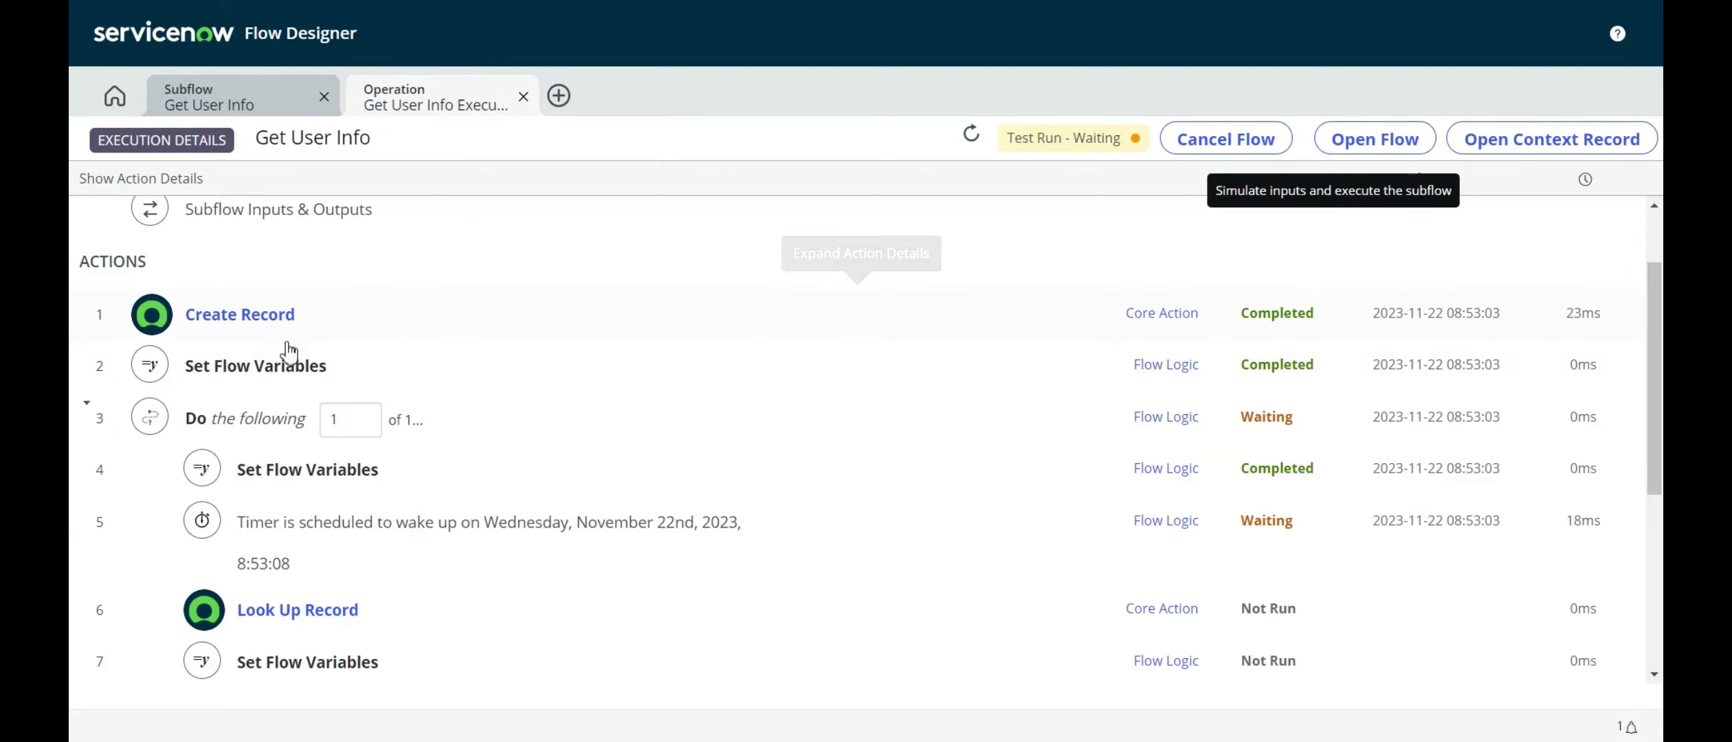
pyautogui.click(417, 378)
pyautogui.scroll(-1, 402, 363)
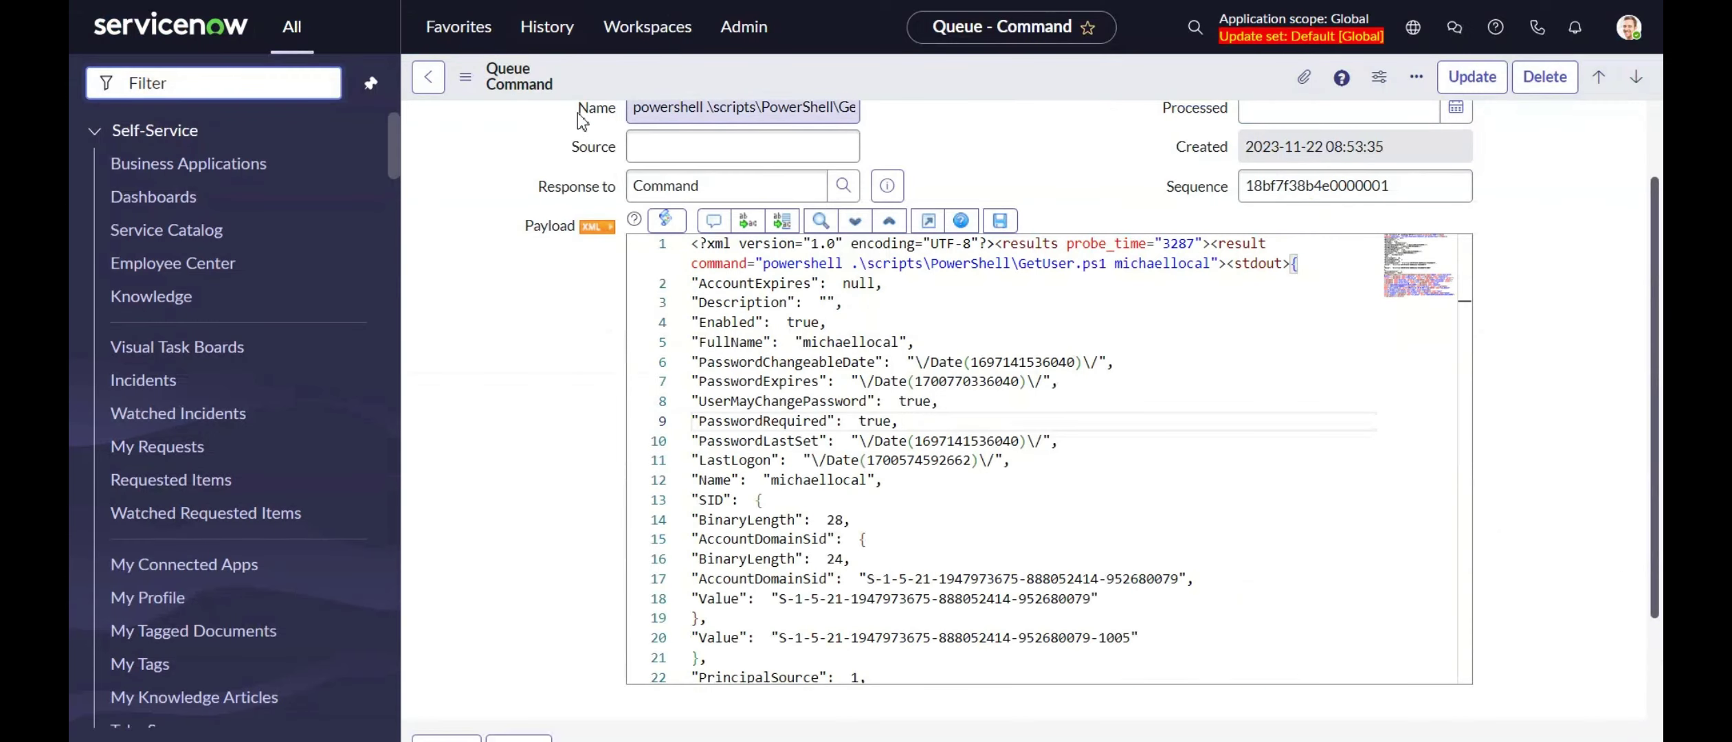
# Filter the ECC Queues list to Topic = Command using Show Matching.
pyautogui.click(440, 80)
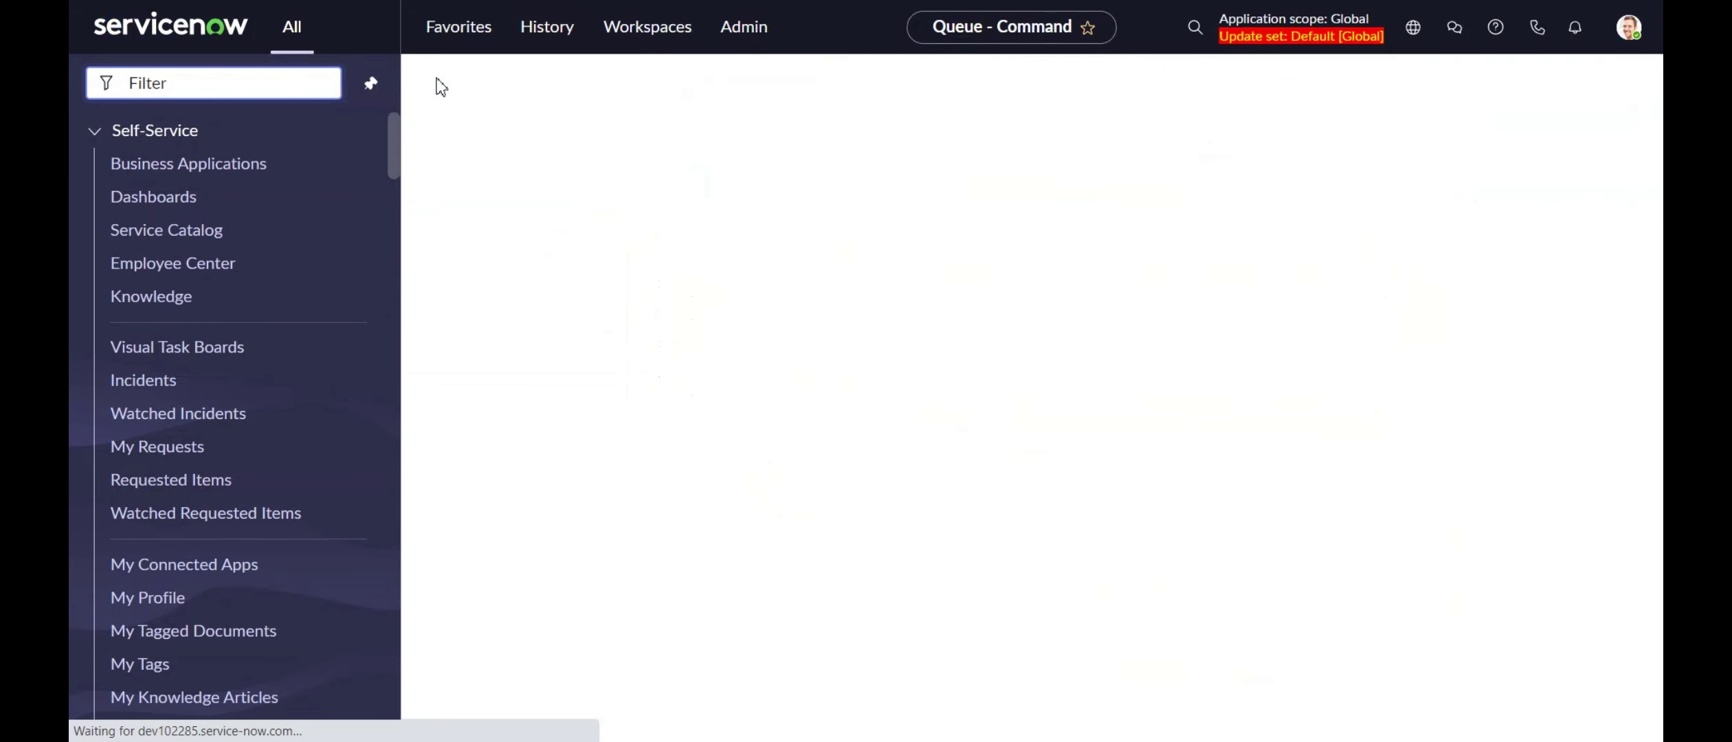
pyautogui.scroll(-3, 997, 440)
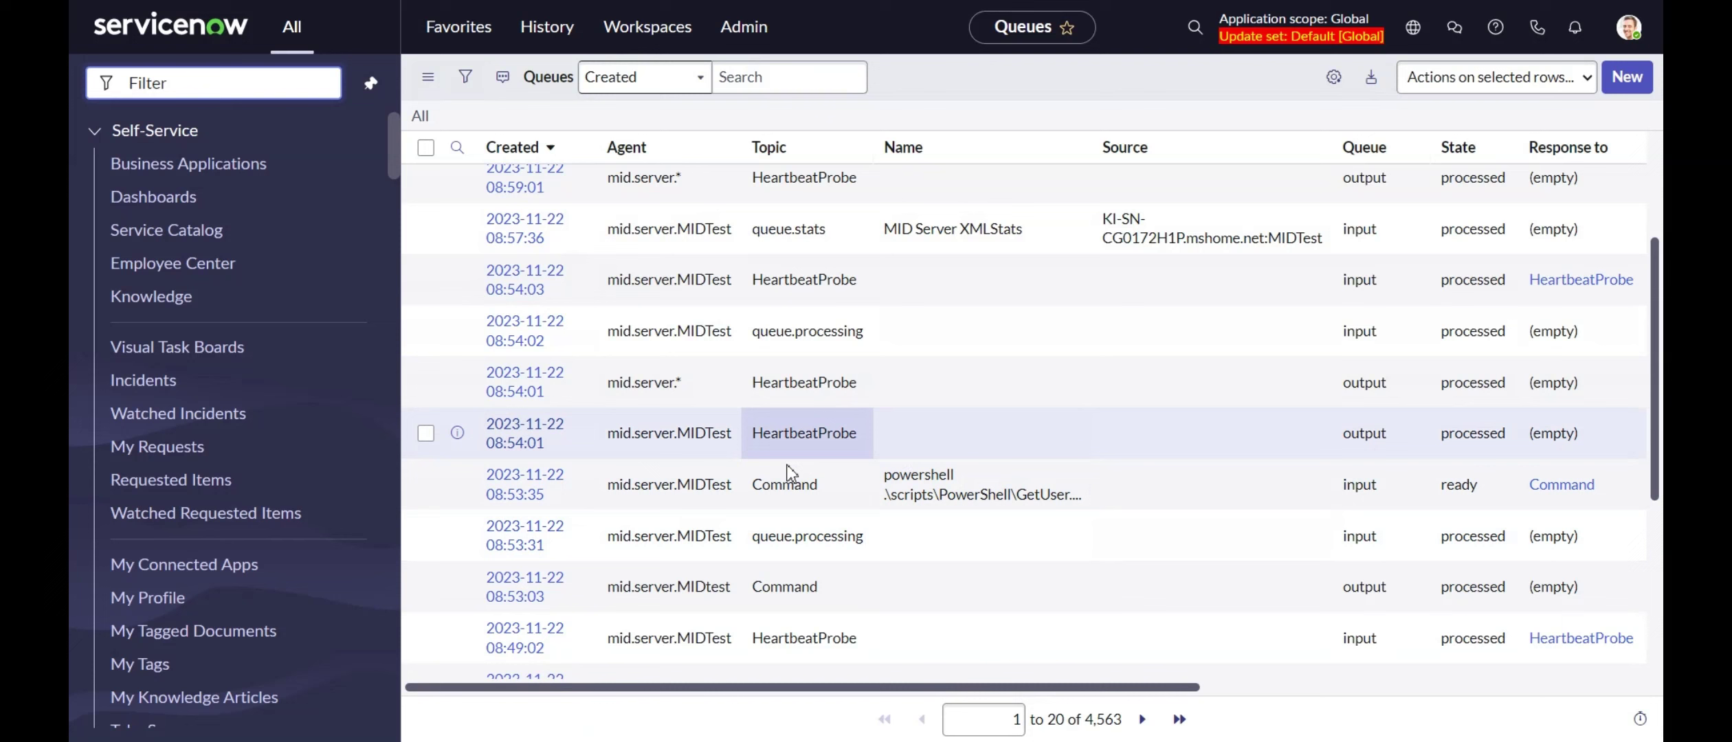
pyautogui.rightClick(790, 483)
pyautogui.click(796, 489)
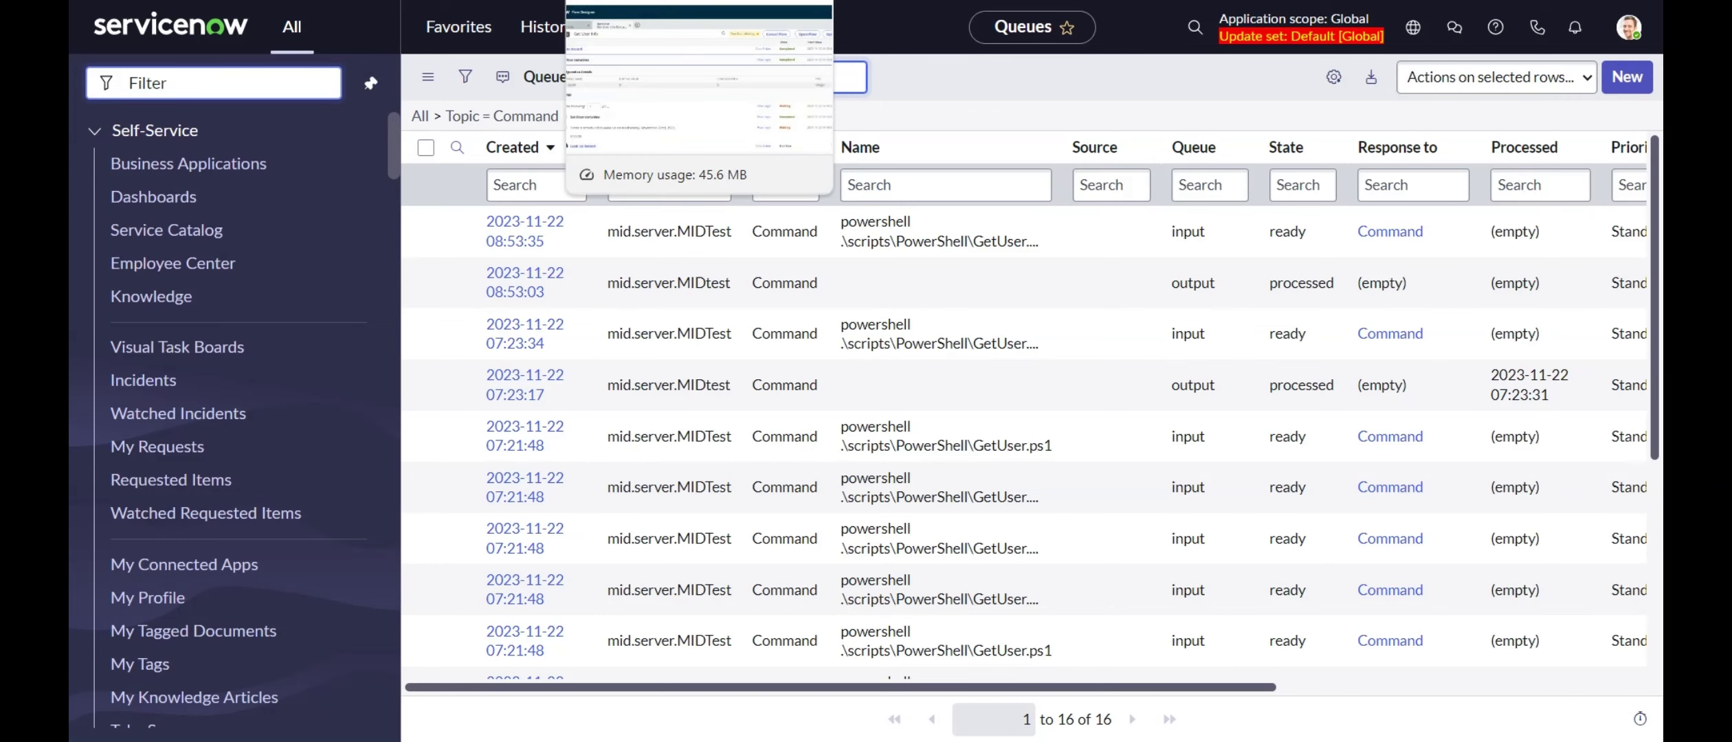
# Review the test run's Look Up Record details, then return to the Get User Info subflow.
pyautogui.click(653, 1)
pyautogui.scroll(-2, 595, 375)
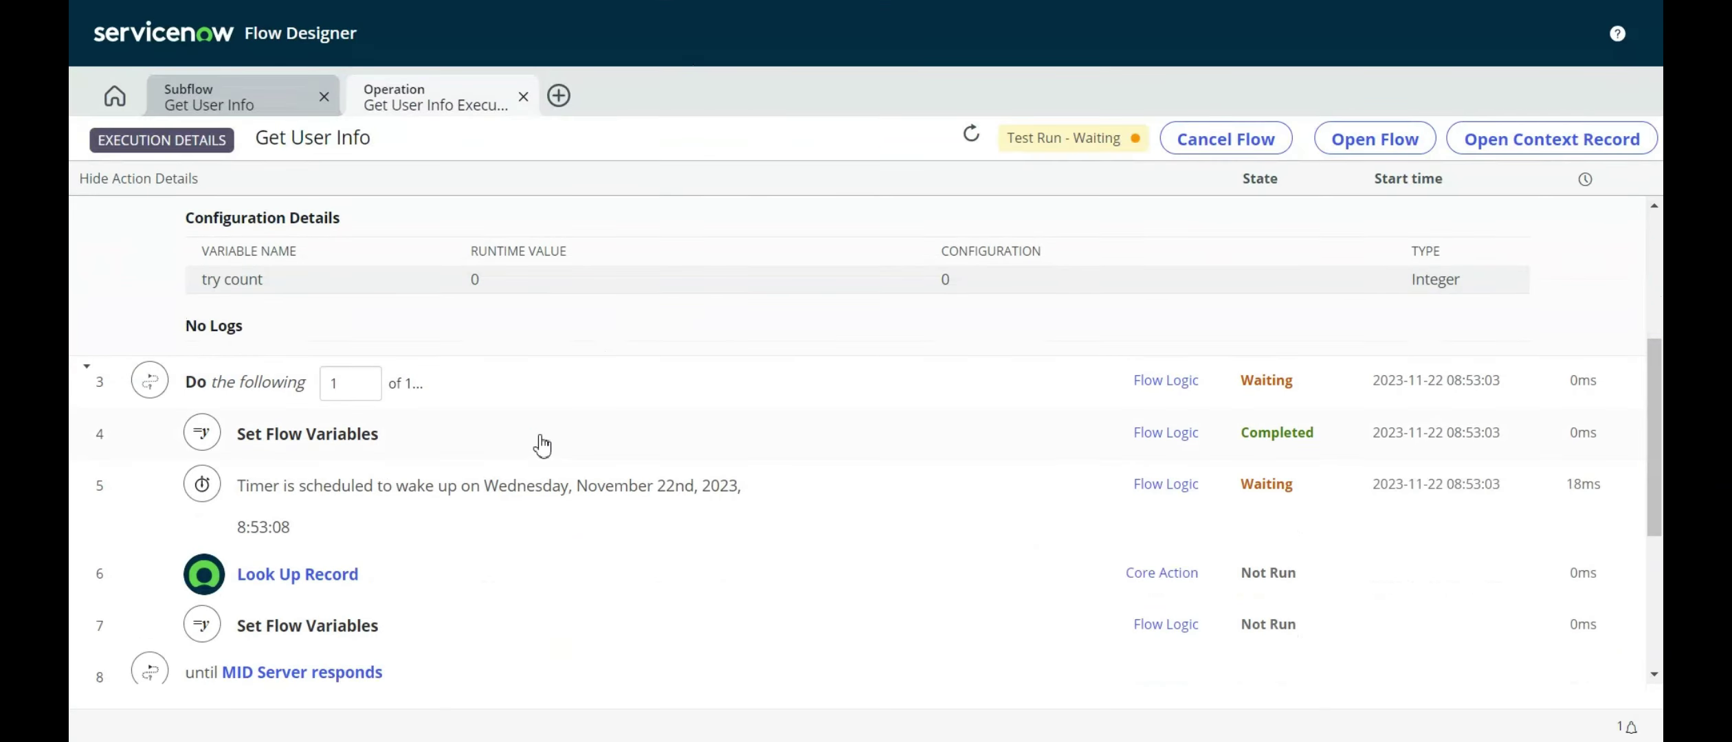
pyautogui.scroll(-3, 542, 445)
pyautogui.scroll(2, 553, 455)
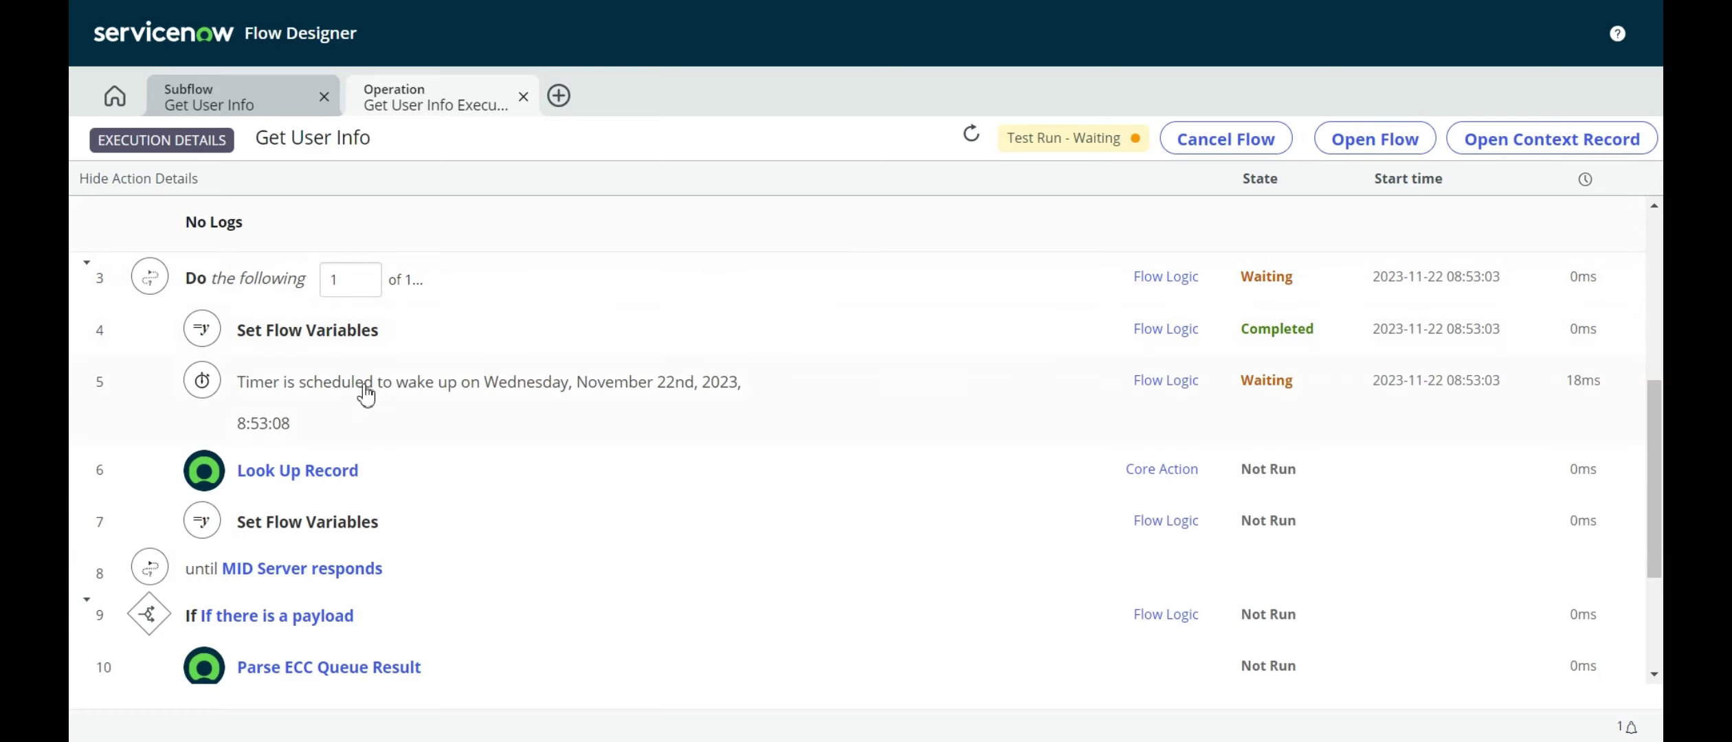
pyautogui.click(383, 481)
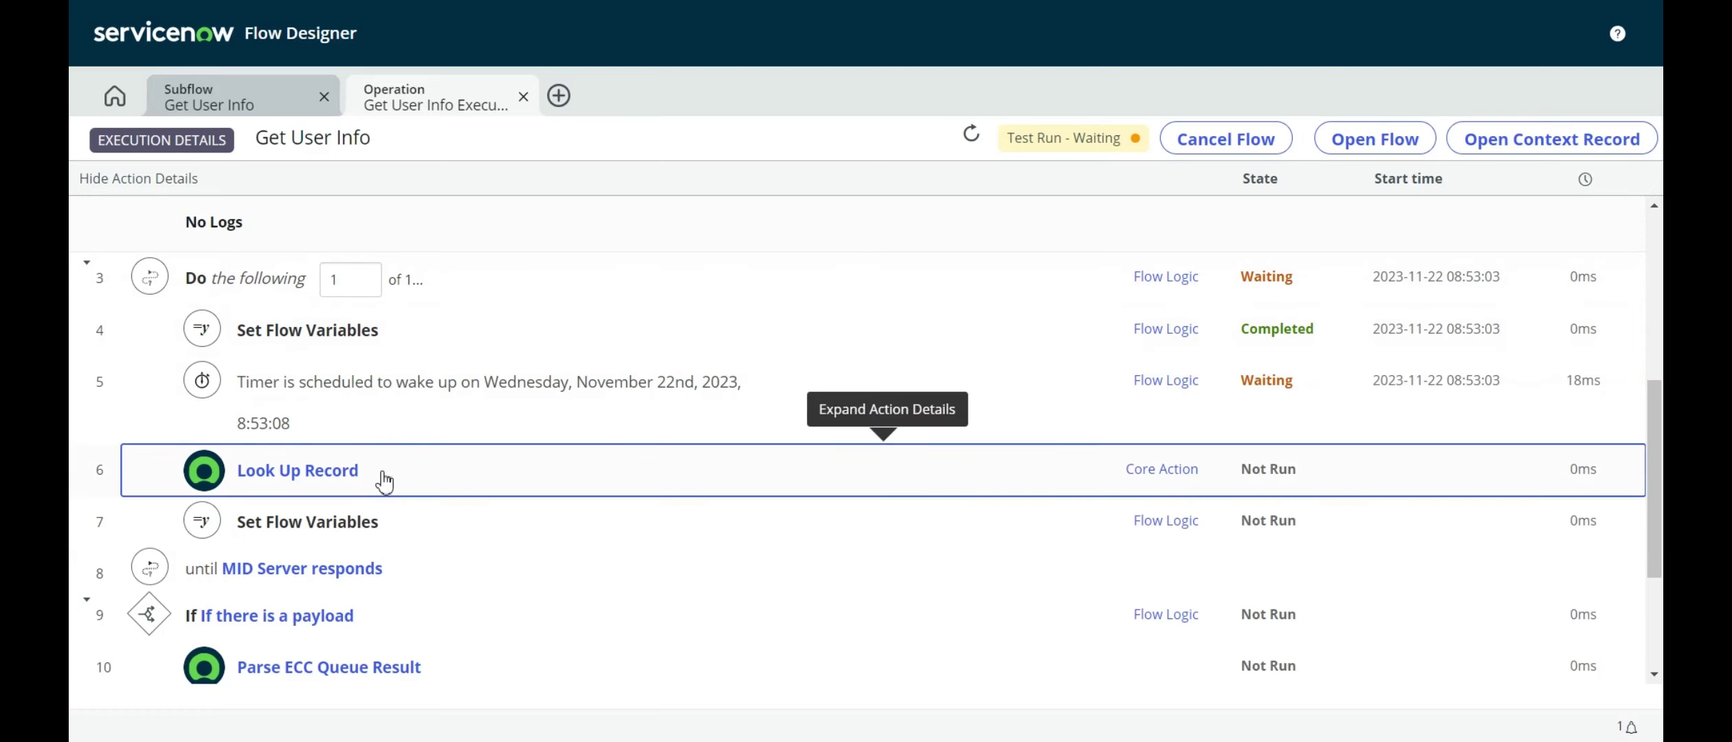
pyautogui.scroll(-1, 389, 467)
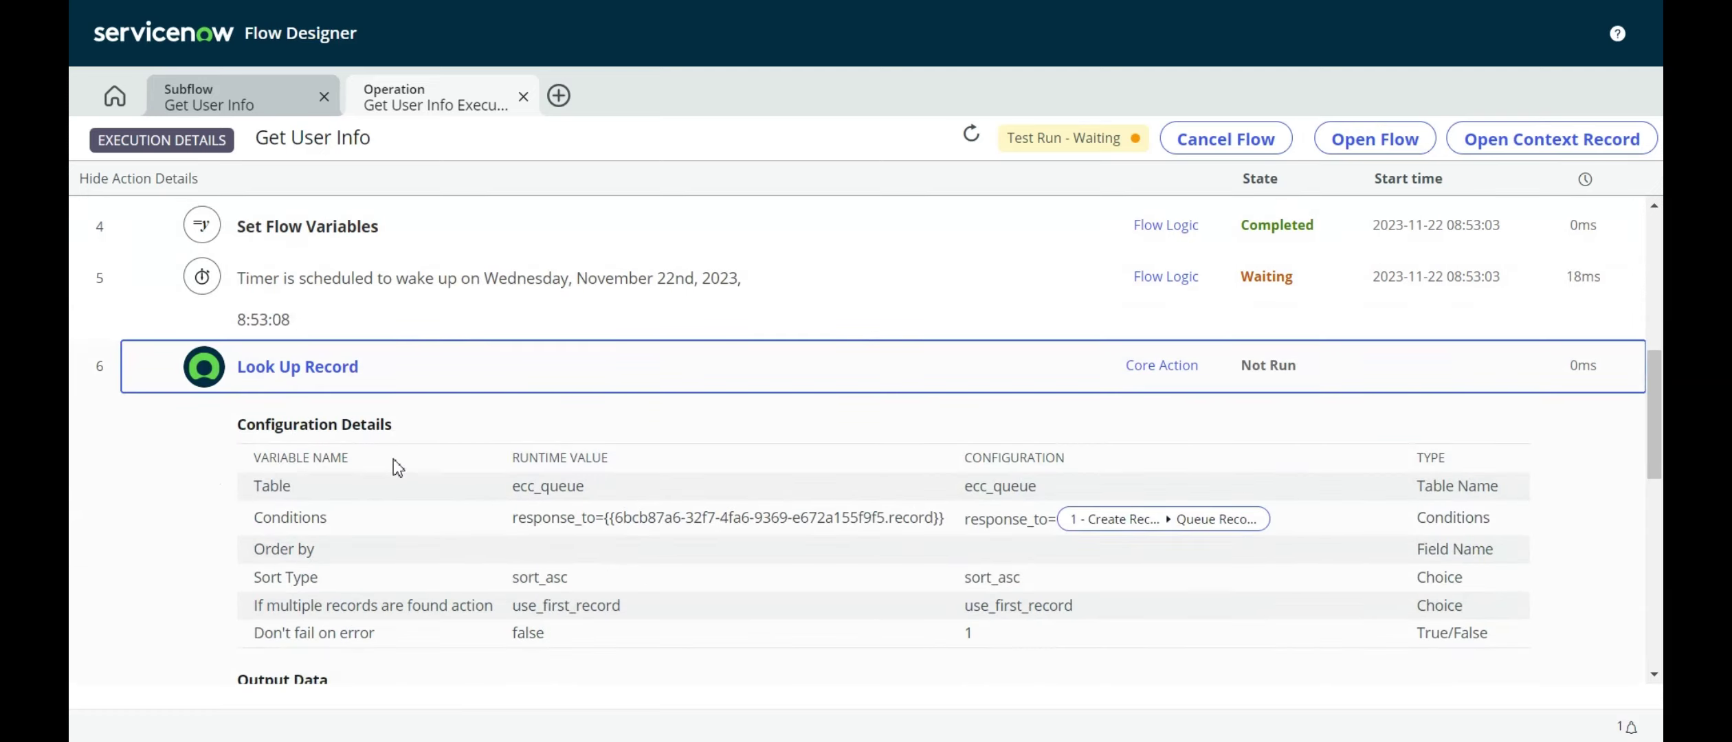
pyautogui.click(238, 105)
# Dismiss the Test Subflow prompt and review step 6 Look Up Queue Record's conditions.
pyautogui.click(1133, 426)
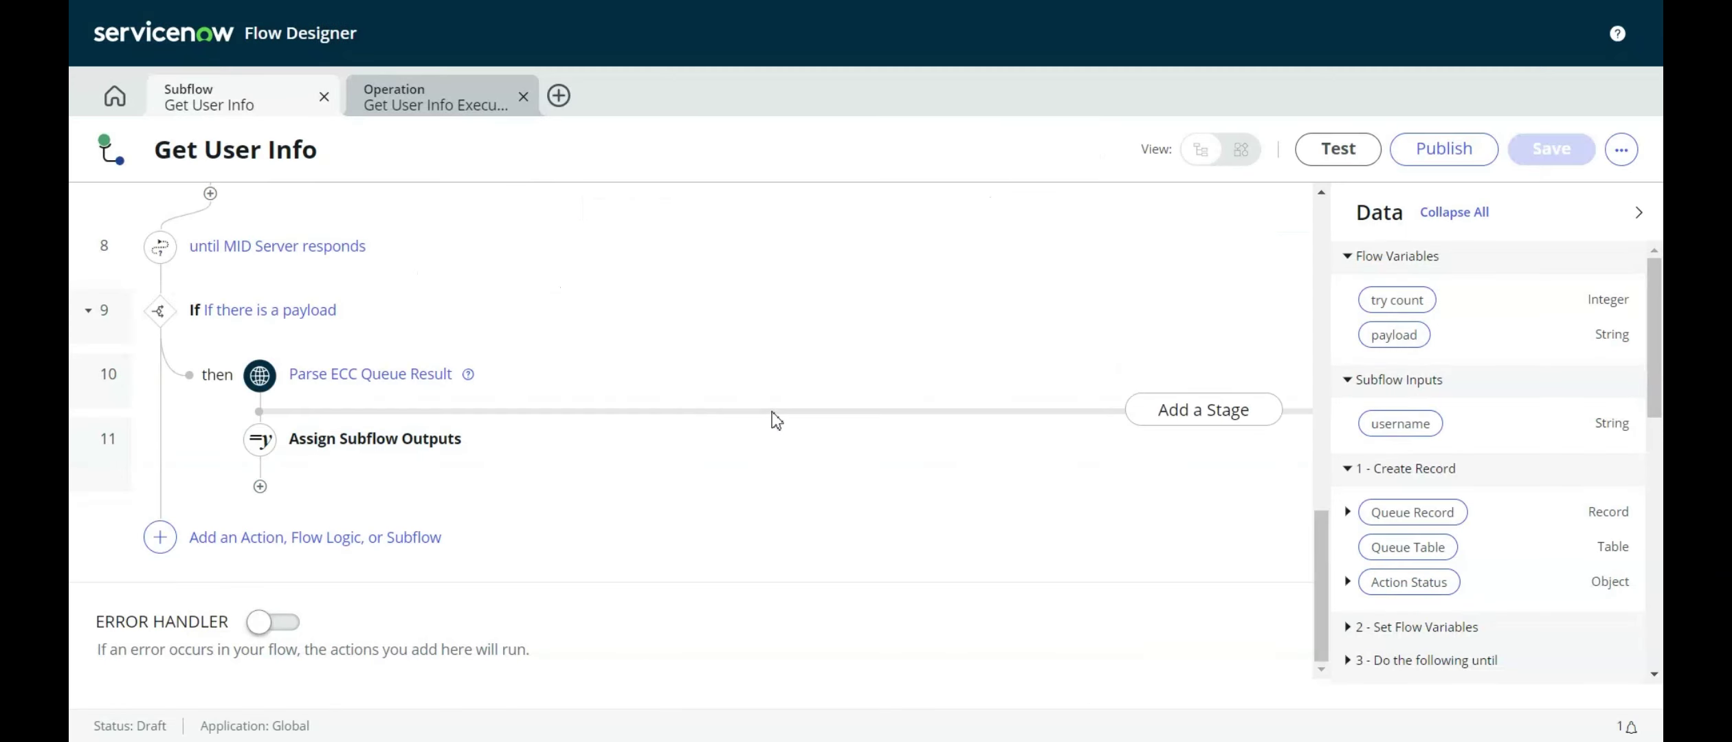
pyautogui.scroll(6, 773, 418)
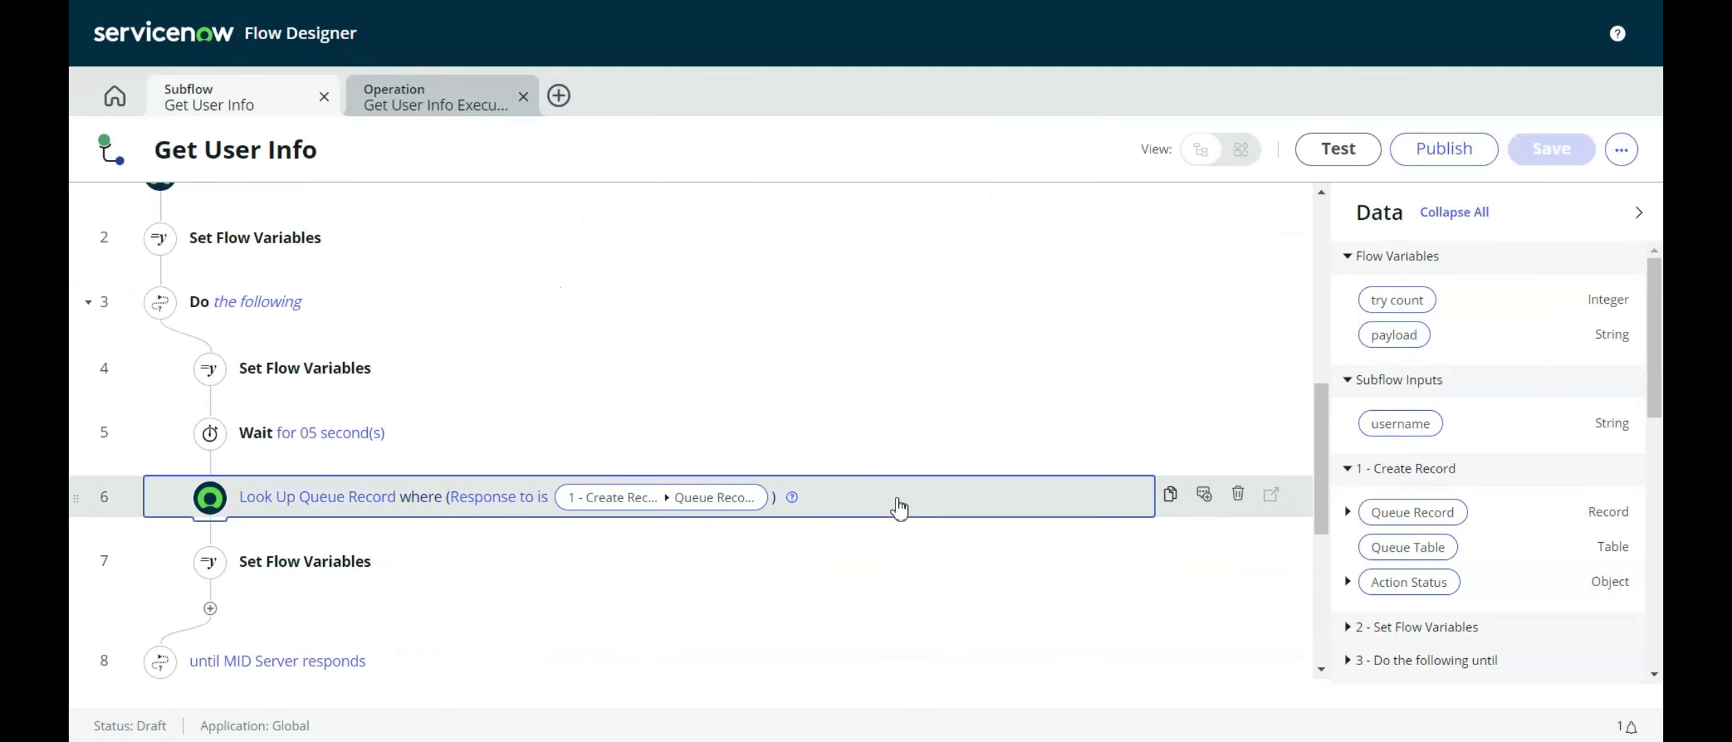
pyautogui.click(898, 505)
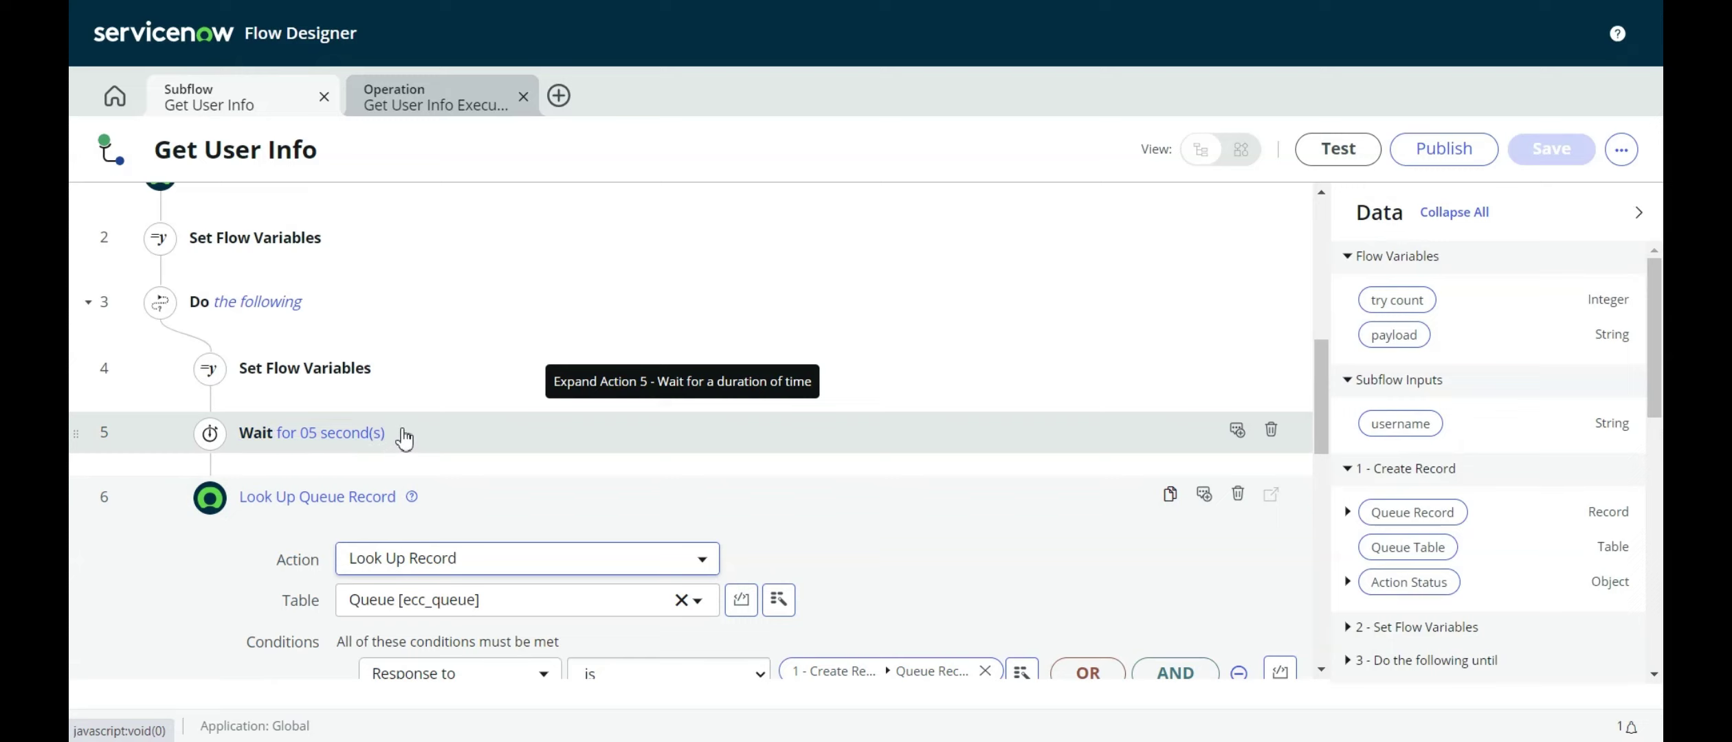
pyautogui.scroll(-2, 404, 436)
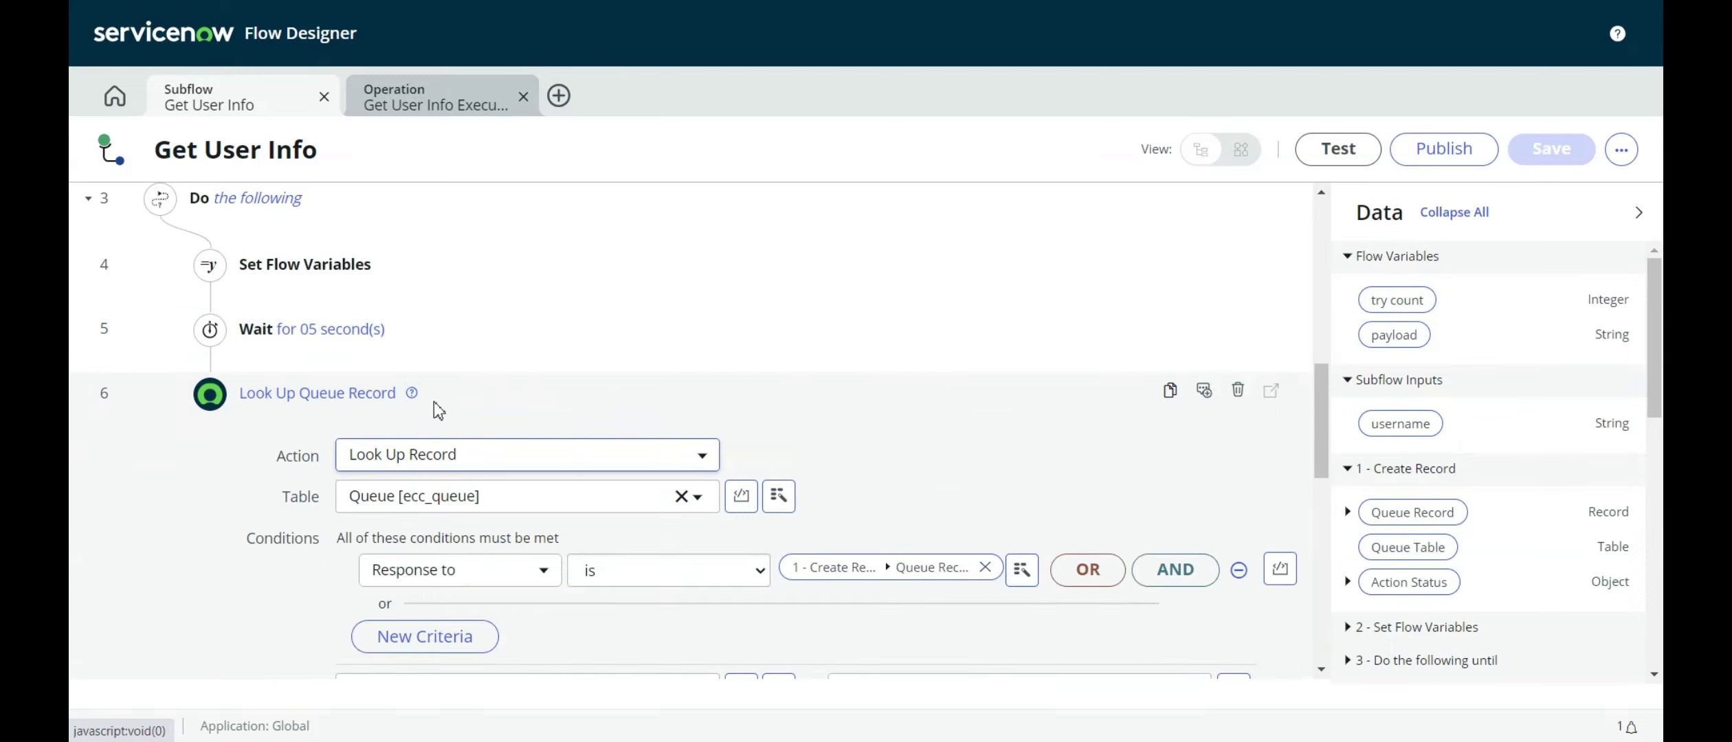
pyautogui.scroll(-2, 436, 406)
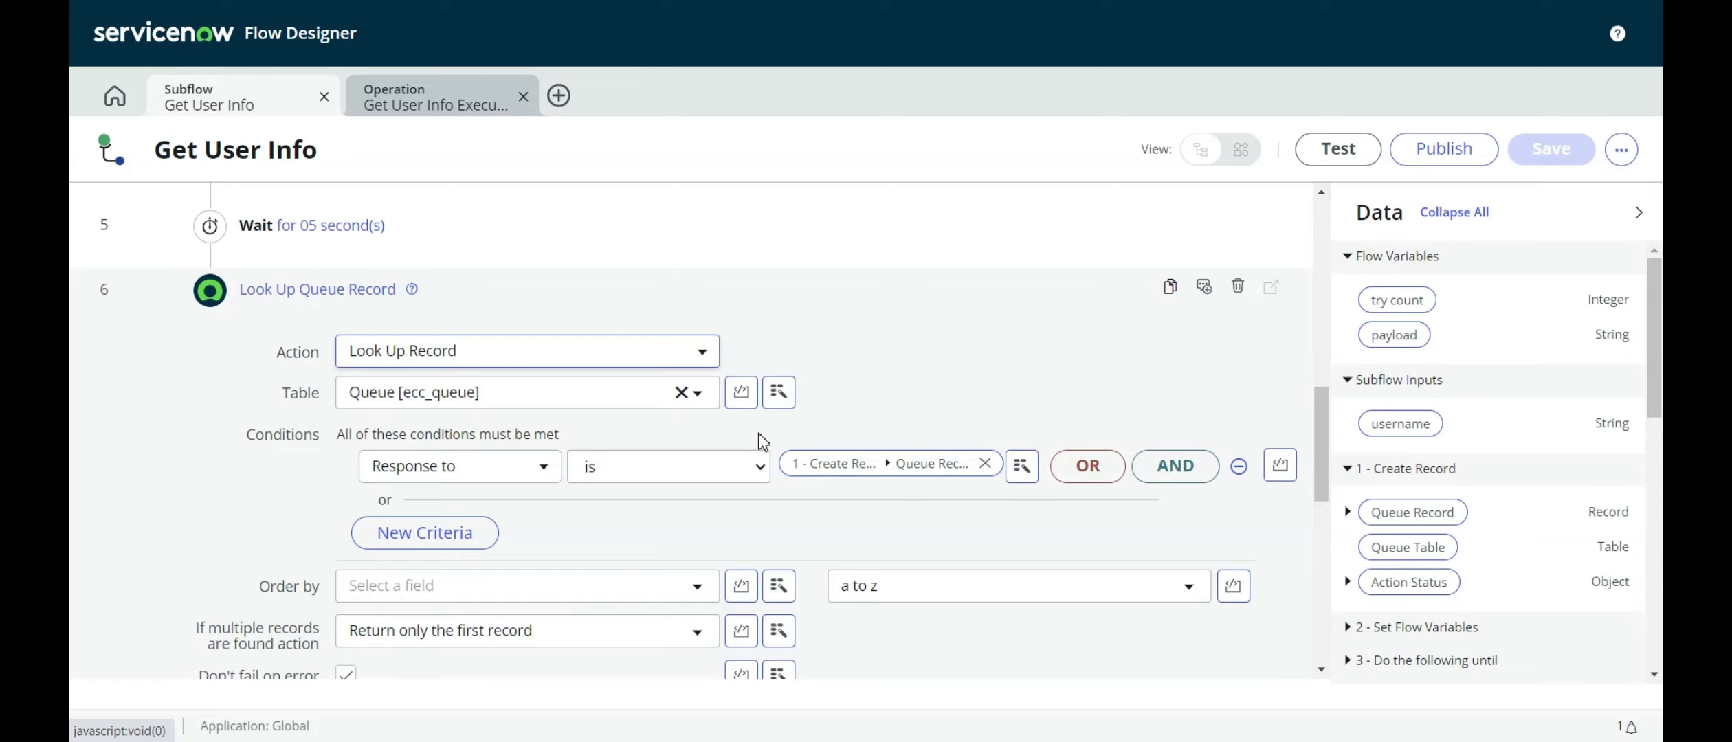
pyautogui.scroll(-3, 757, 432)
pyautogui.scroll(-2, 757, 432)
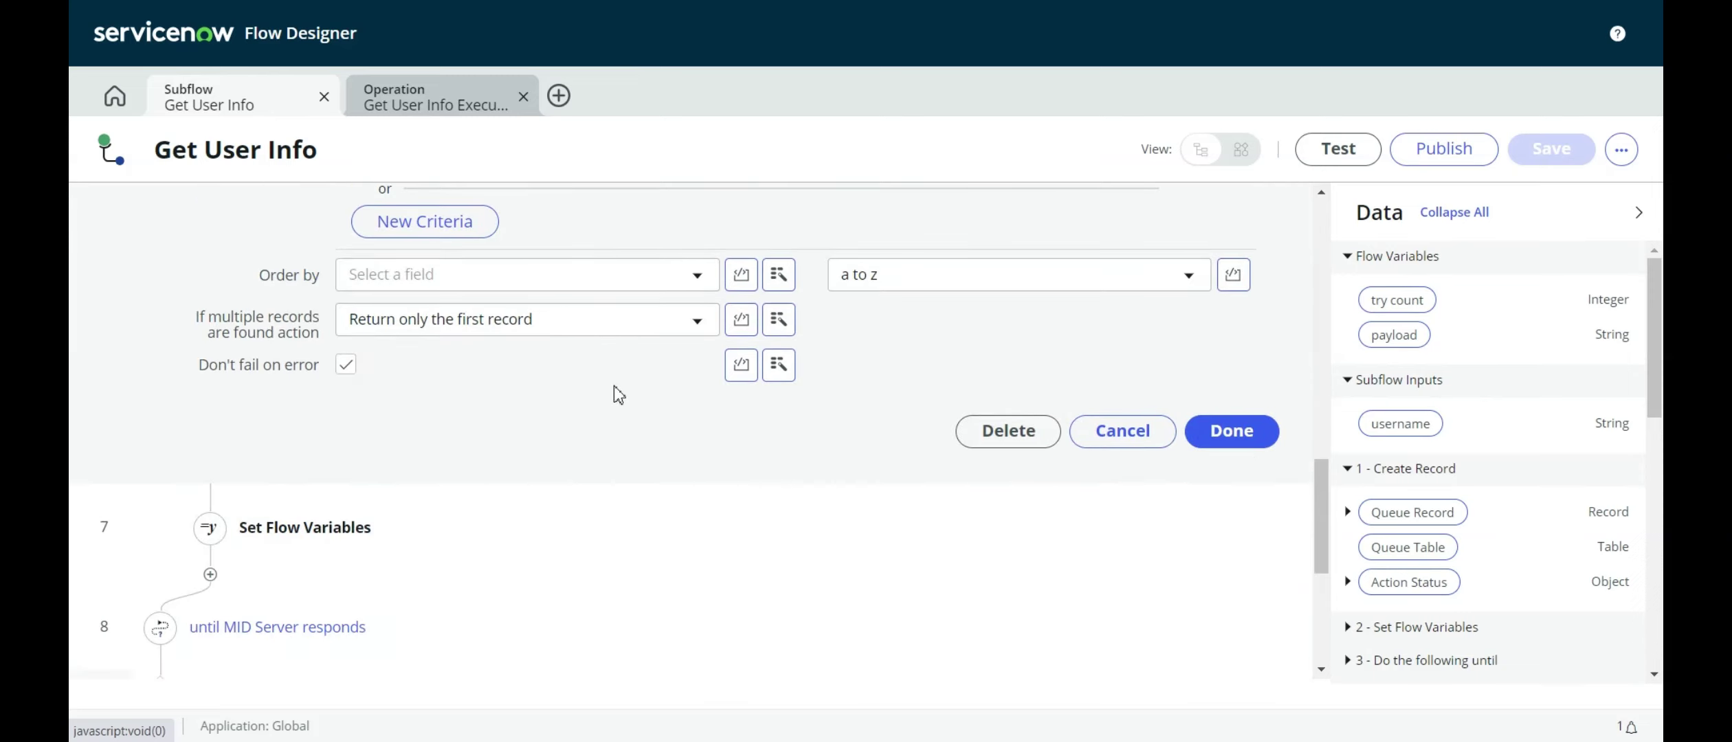
pyautogui.scroll(-4, 592, 521)
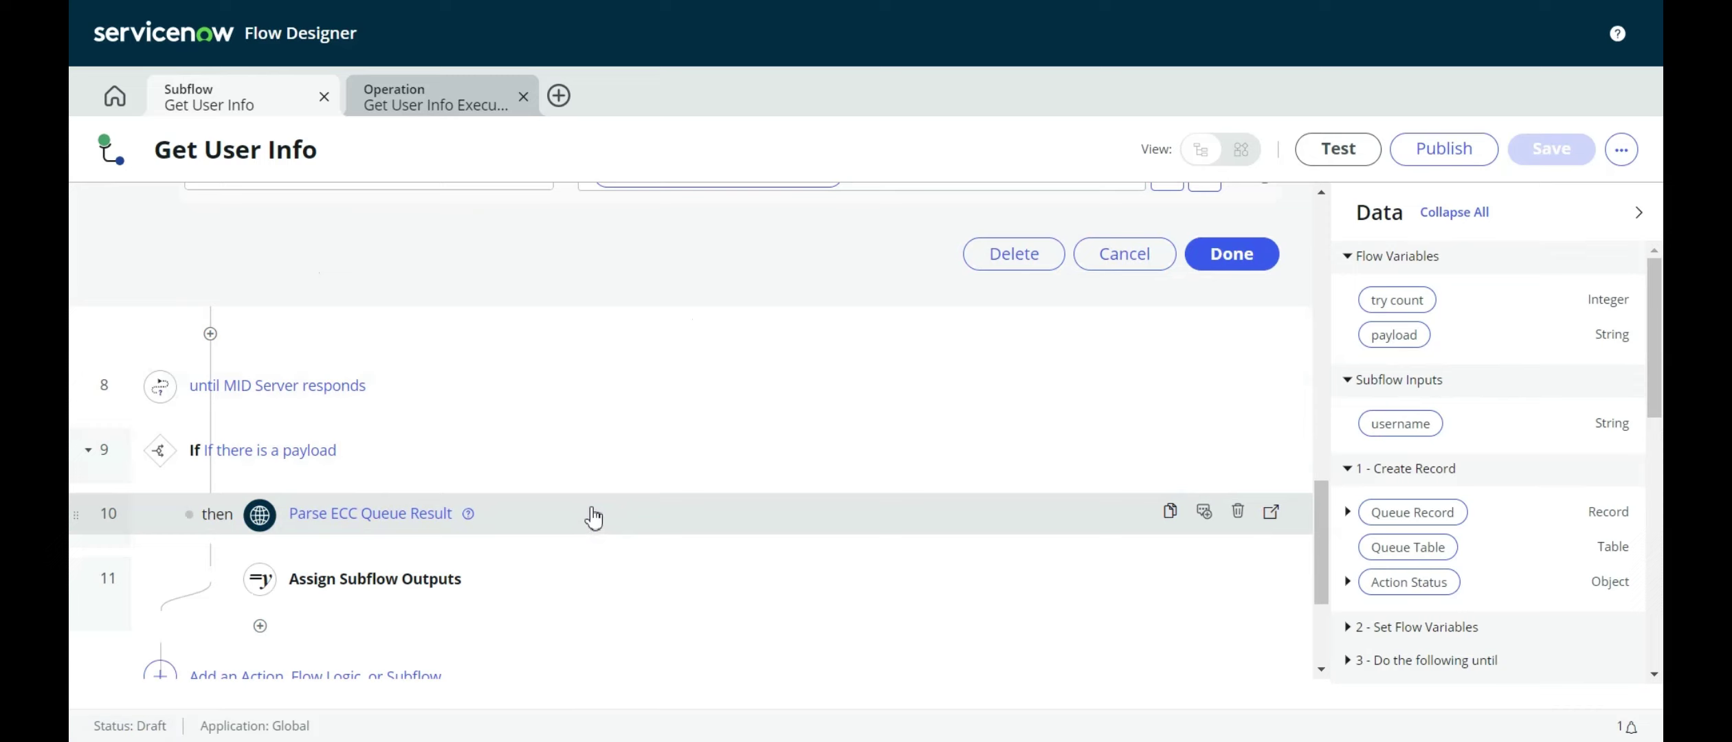
pyautogui.scroll(5, 556, 384)
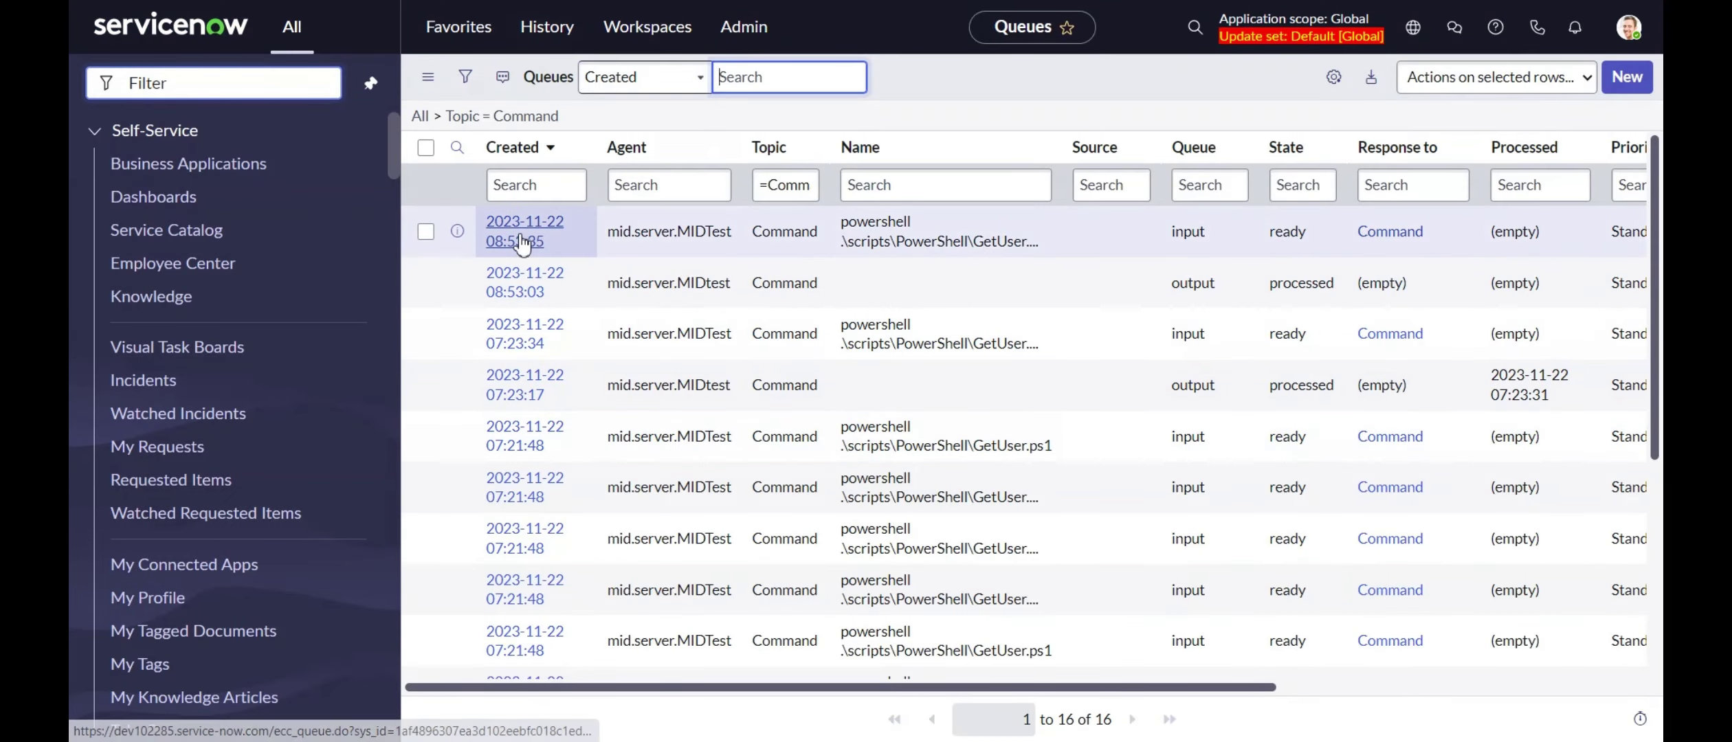
pyautogui.click(519, 237)
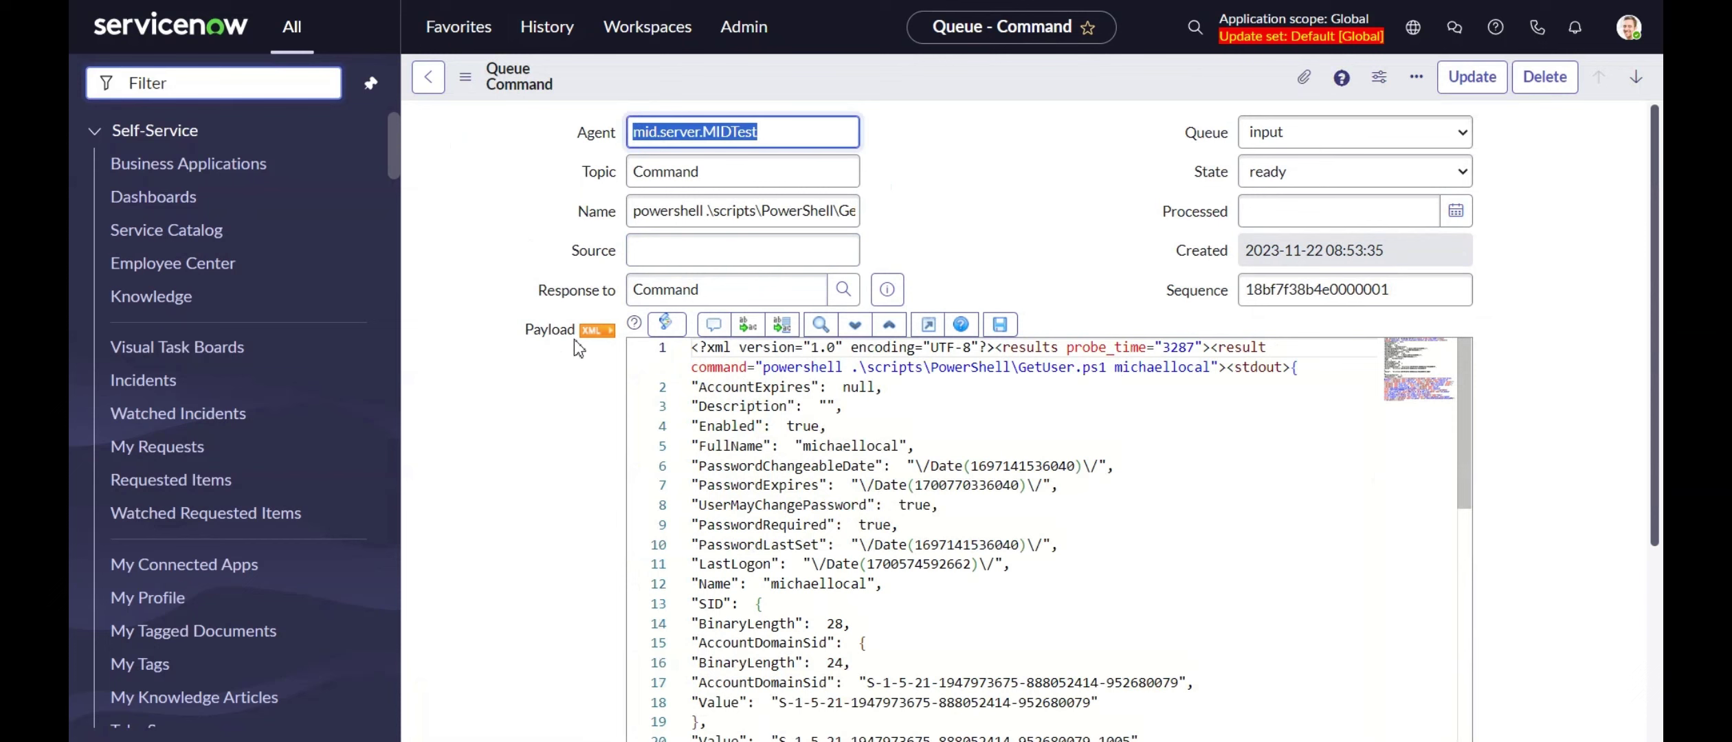
pyautogui.scroll(-6, 797, 426)
pyautogui.scroll(-2, 807, 451)
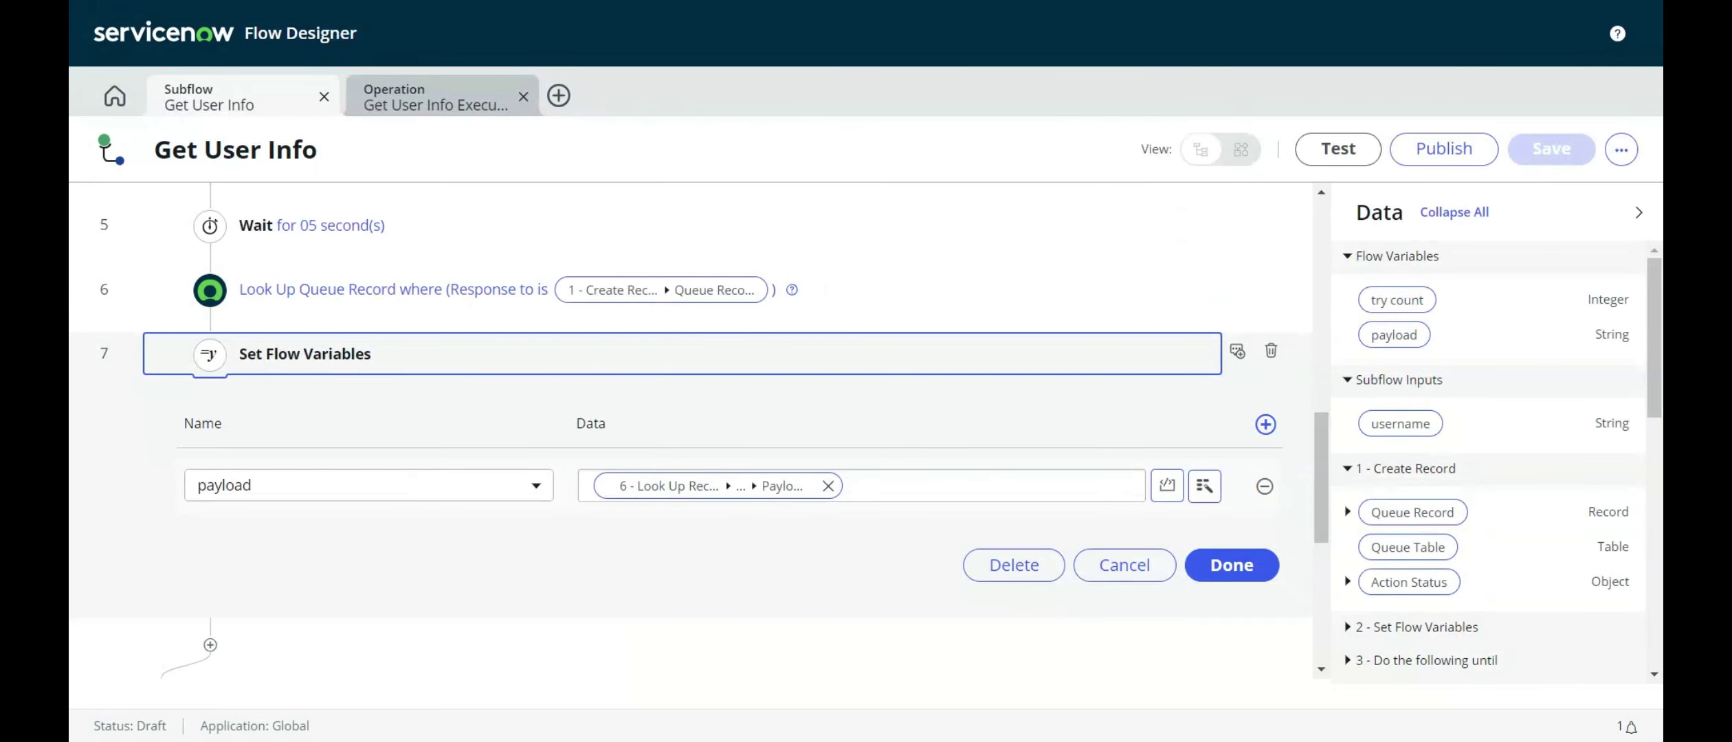
pyautogui.scroll(-1, 478, 481)
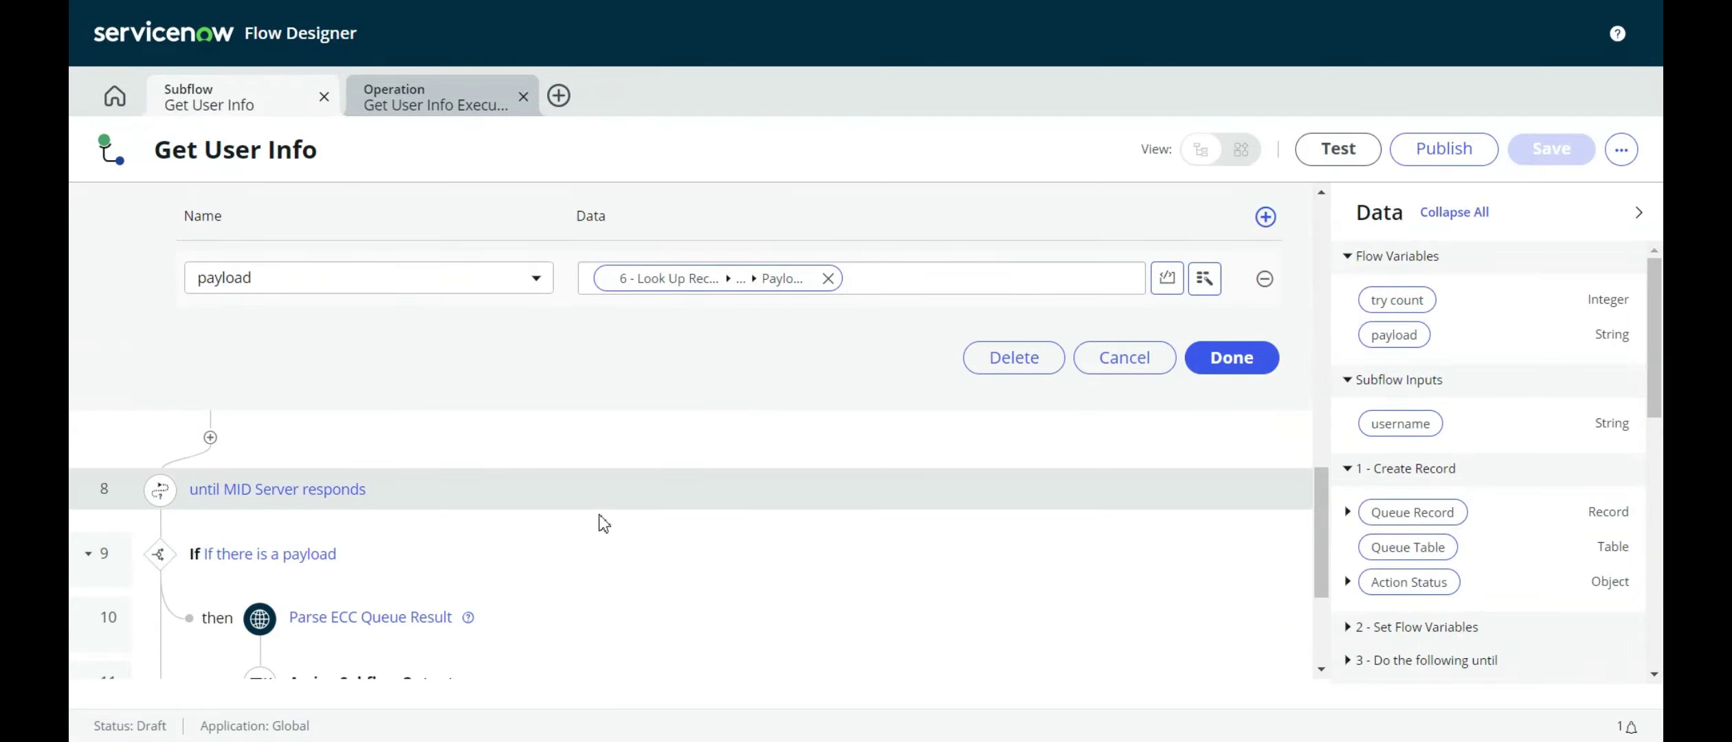
# Inspect the loop's exit conditions: payload is not empty, or try count at least 5.
pyautogui.click(494, 492)
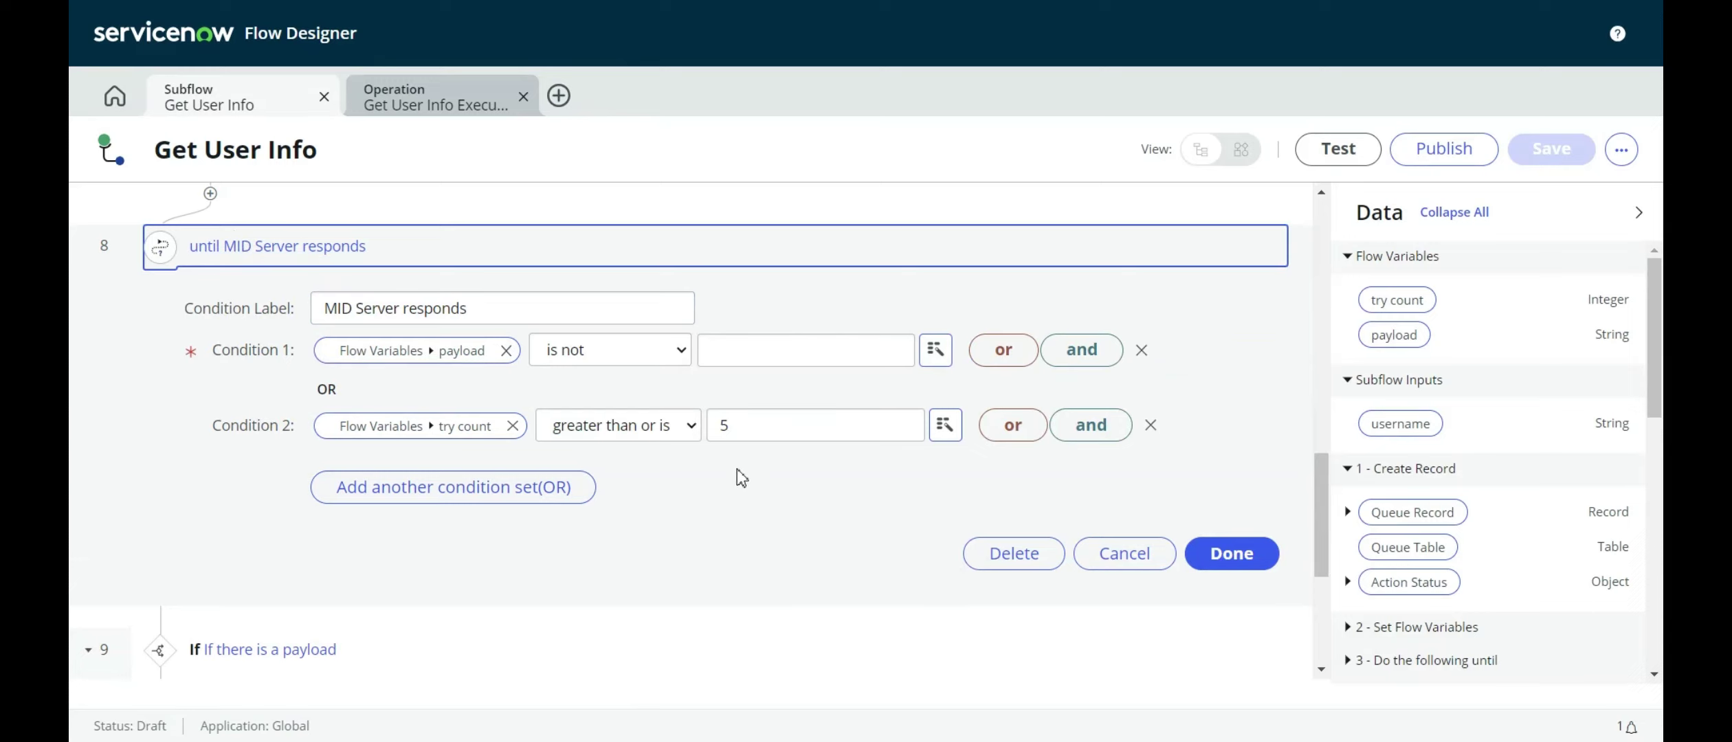
pyautogui.moveTo(435, 363)
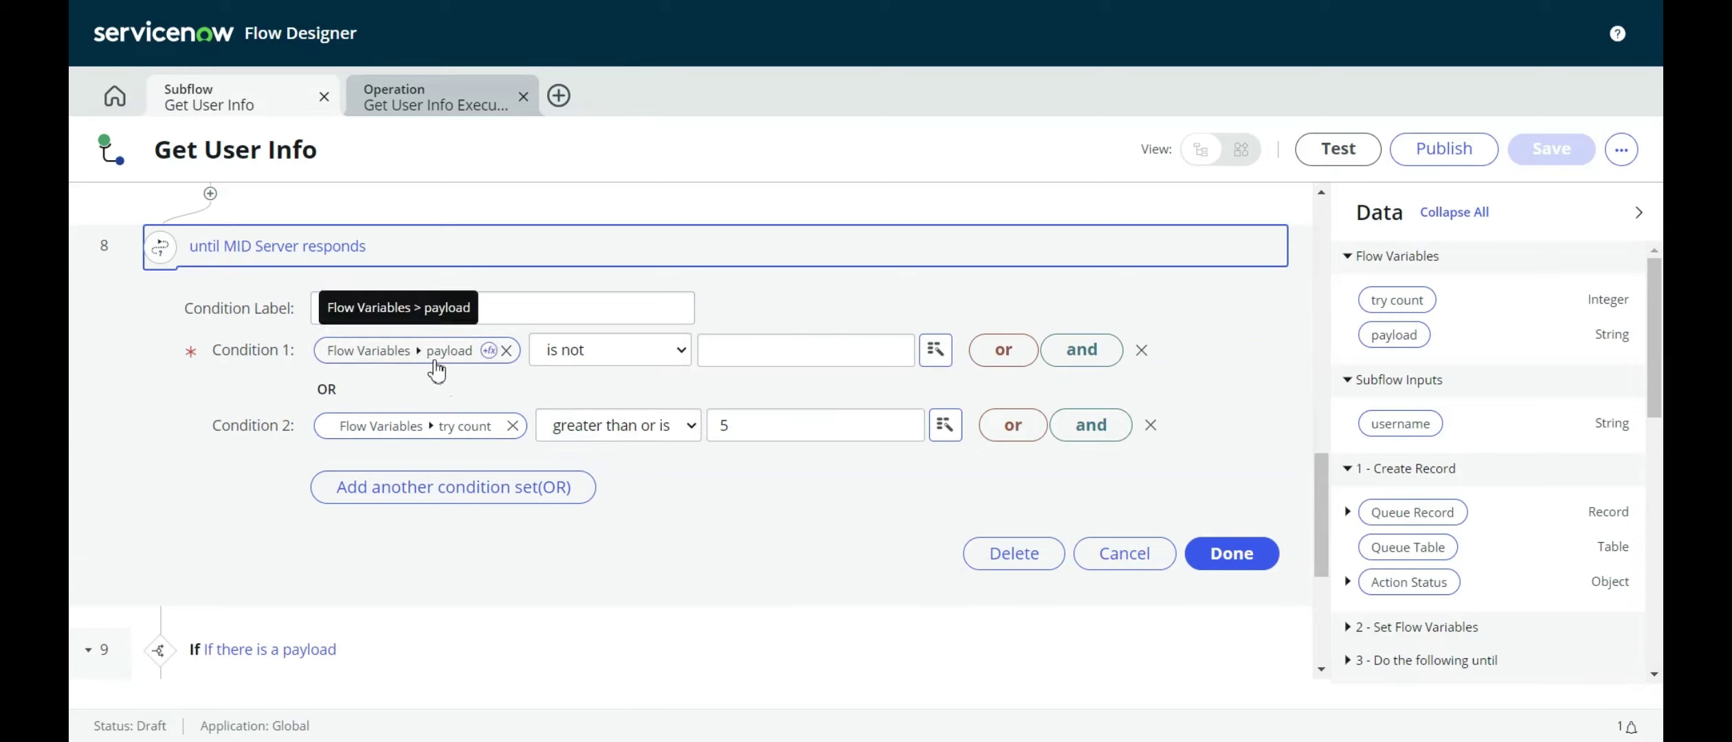
pyautogui.click(771, 342)
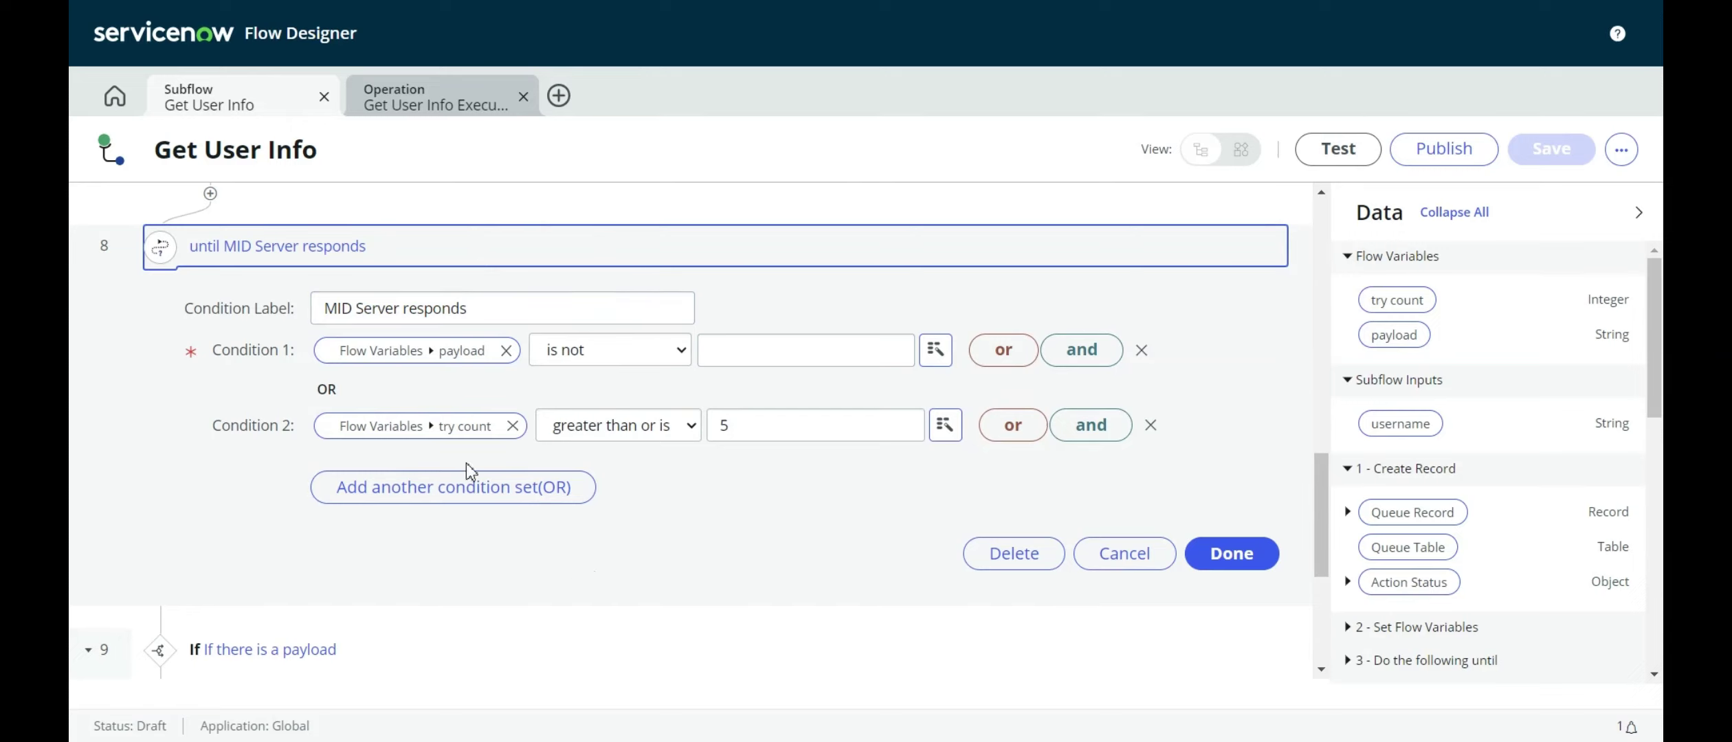
pyautogui.moveTo(466, 444)
# Compare step 2's initial try count of 0 with step 4's try count settings.
pyautogui.scroll(3, 800, 513)
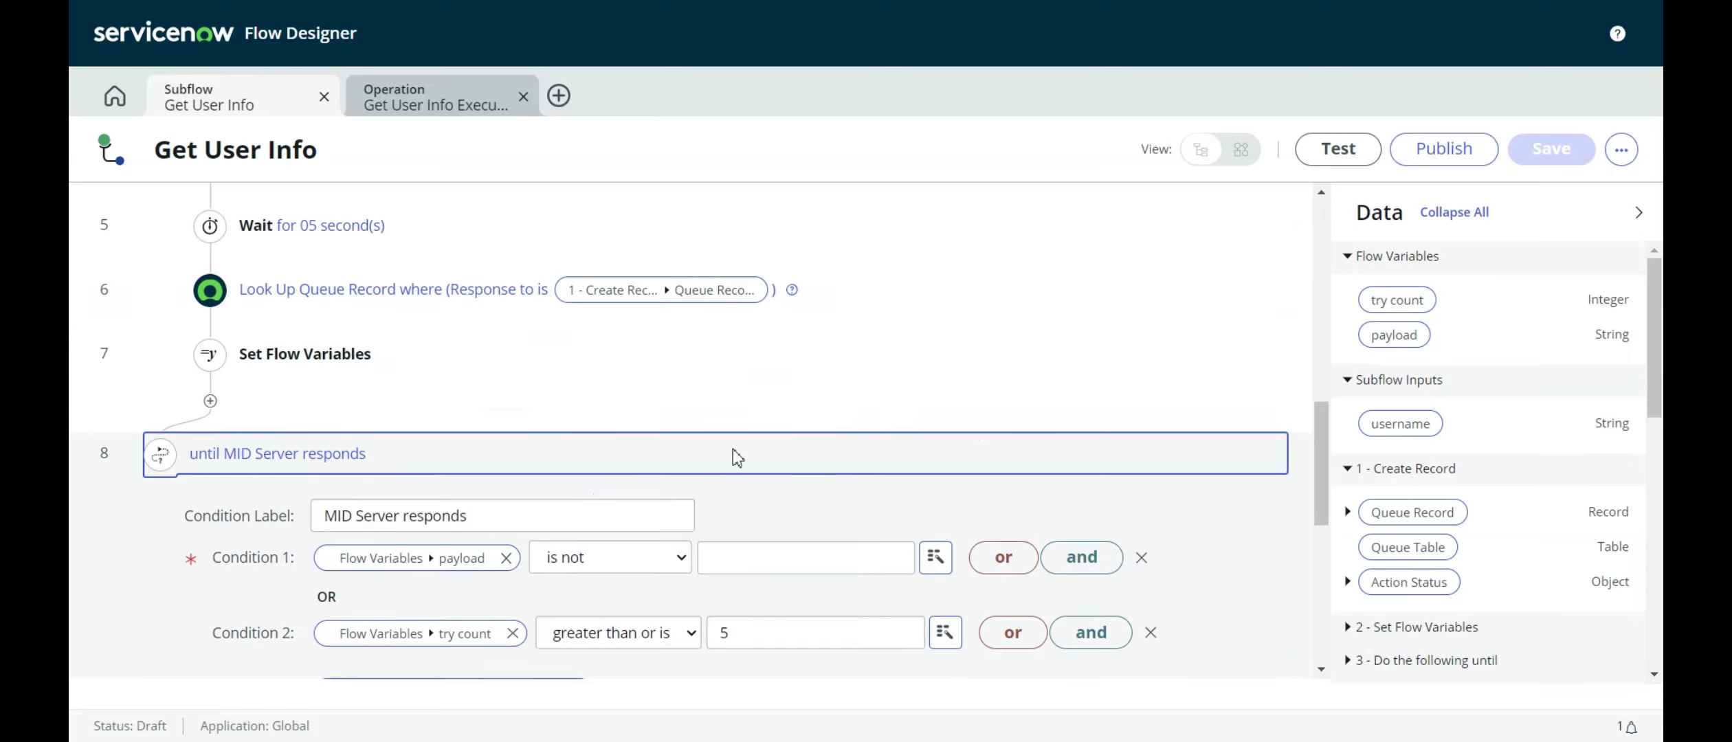
pyautogui.scroll(3, 735, 481)
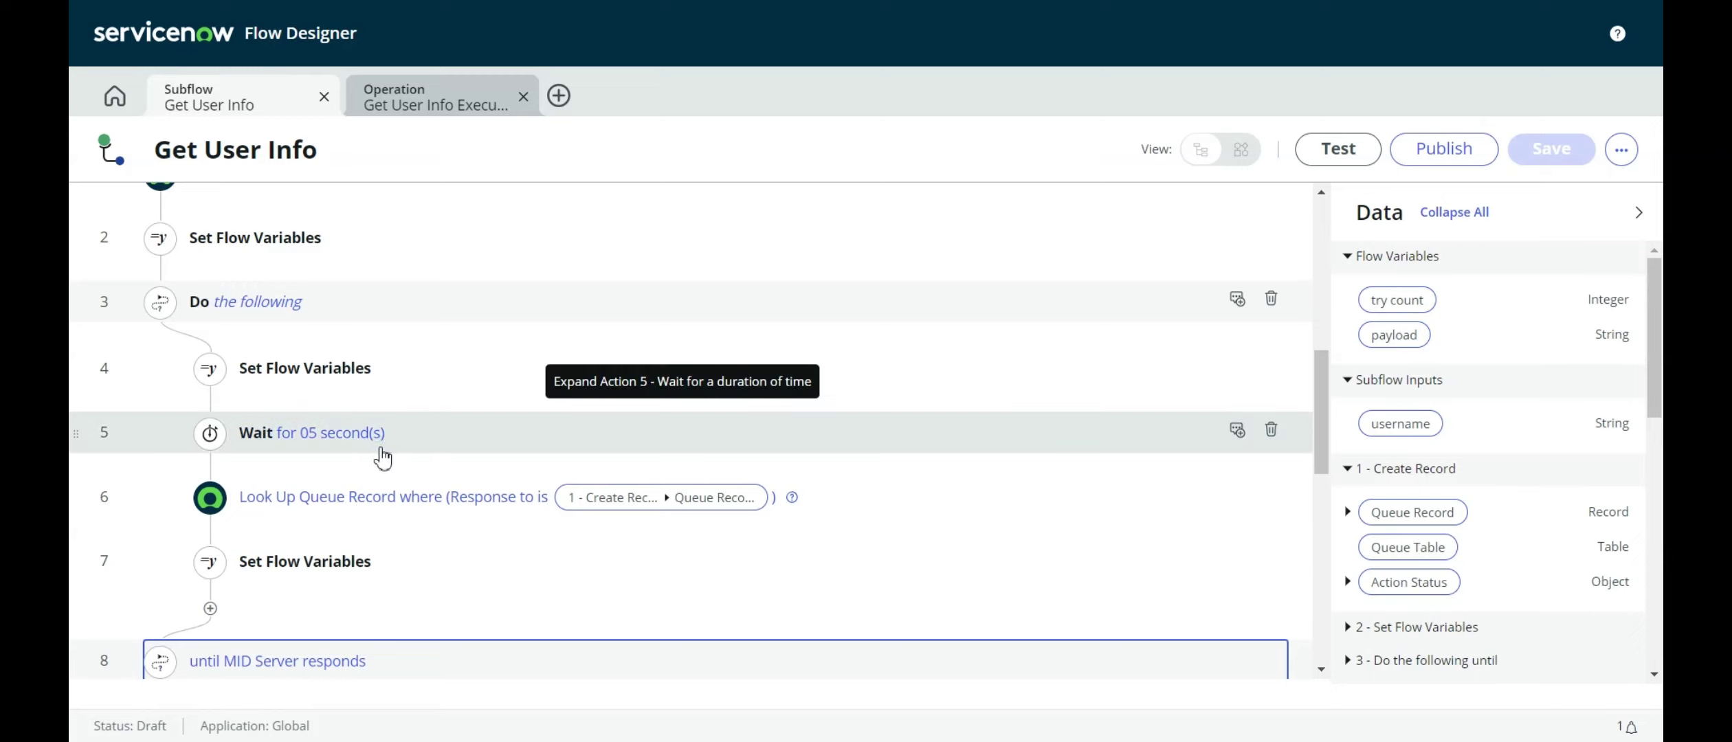
pyautogui.scroll(-5, 406, 450)
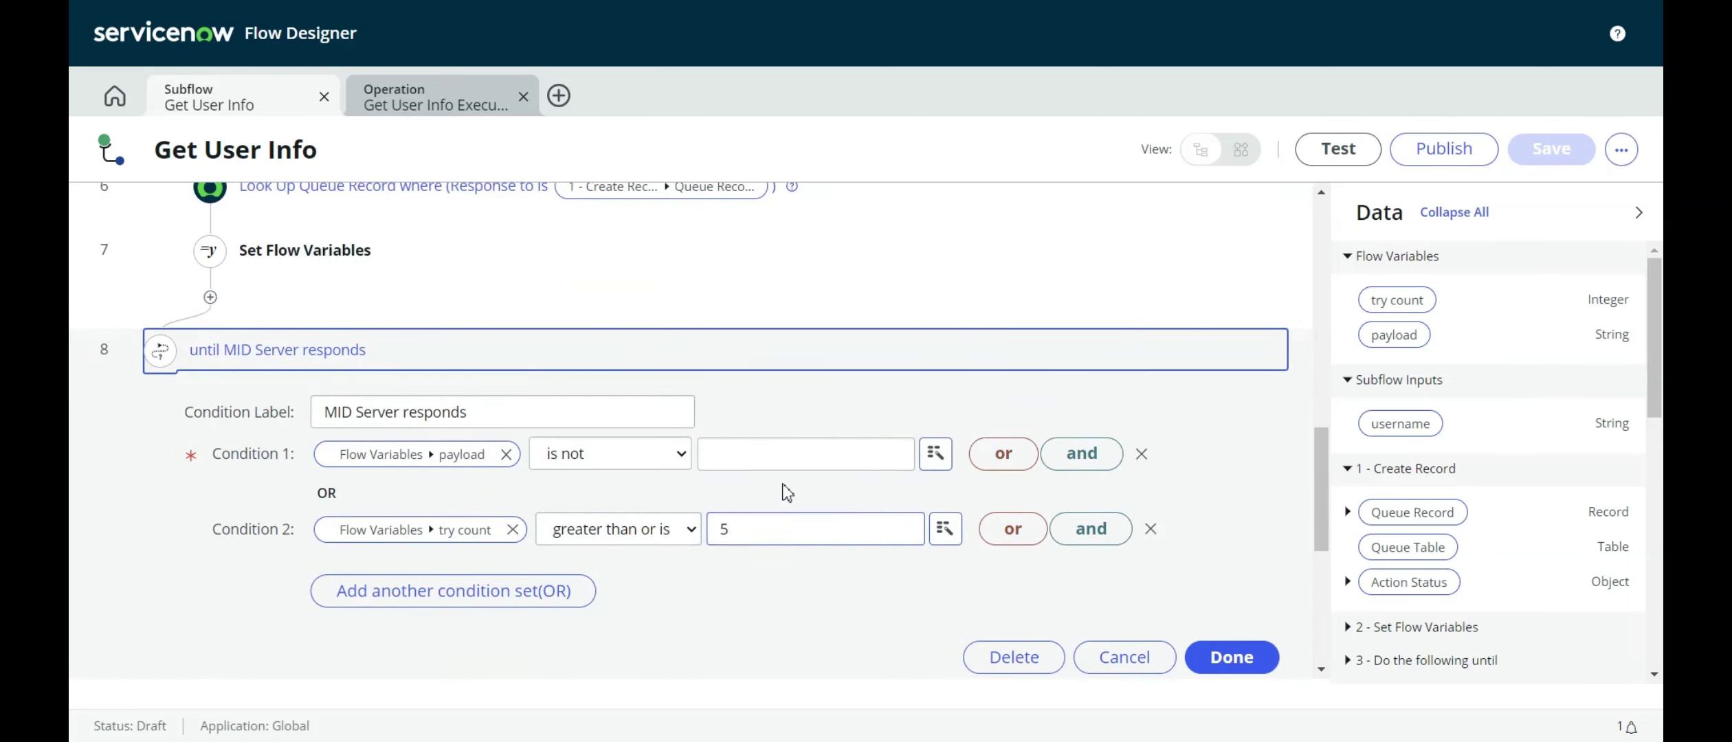
pyautogui.scroll(5, 756, 405)
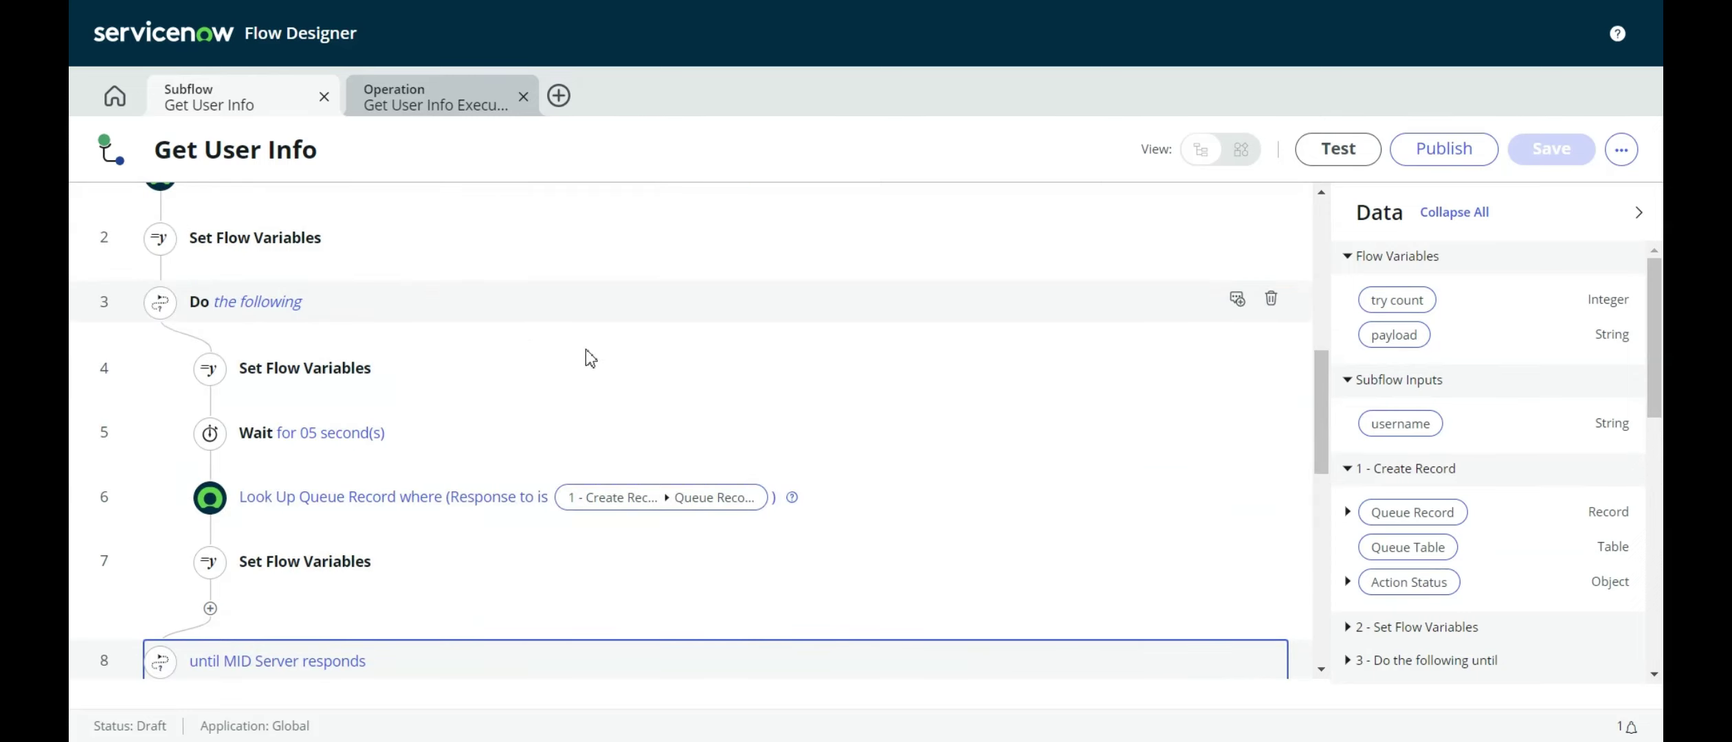
pyautogui.scroll(2, 605, 295)
pyautogui.scroll(-2, 514, 450)
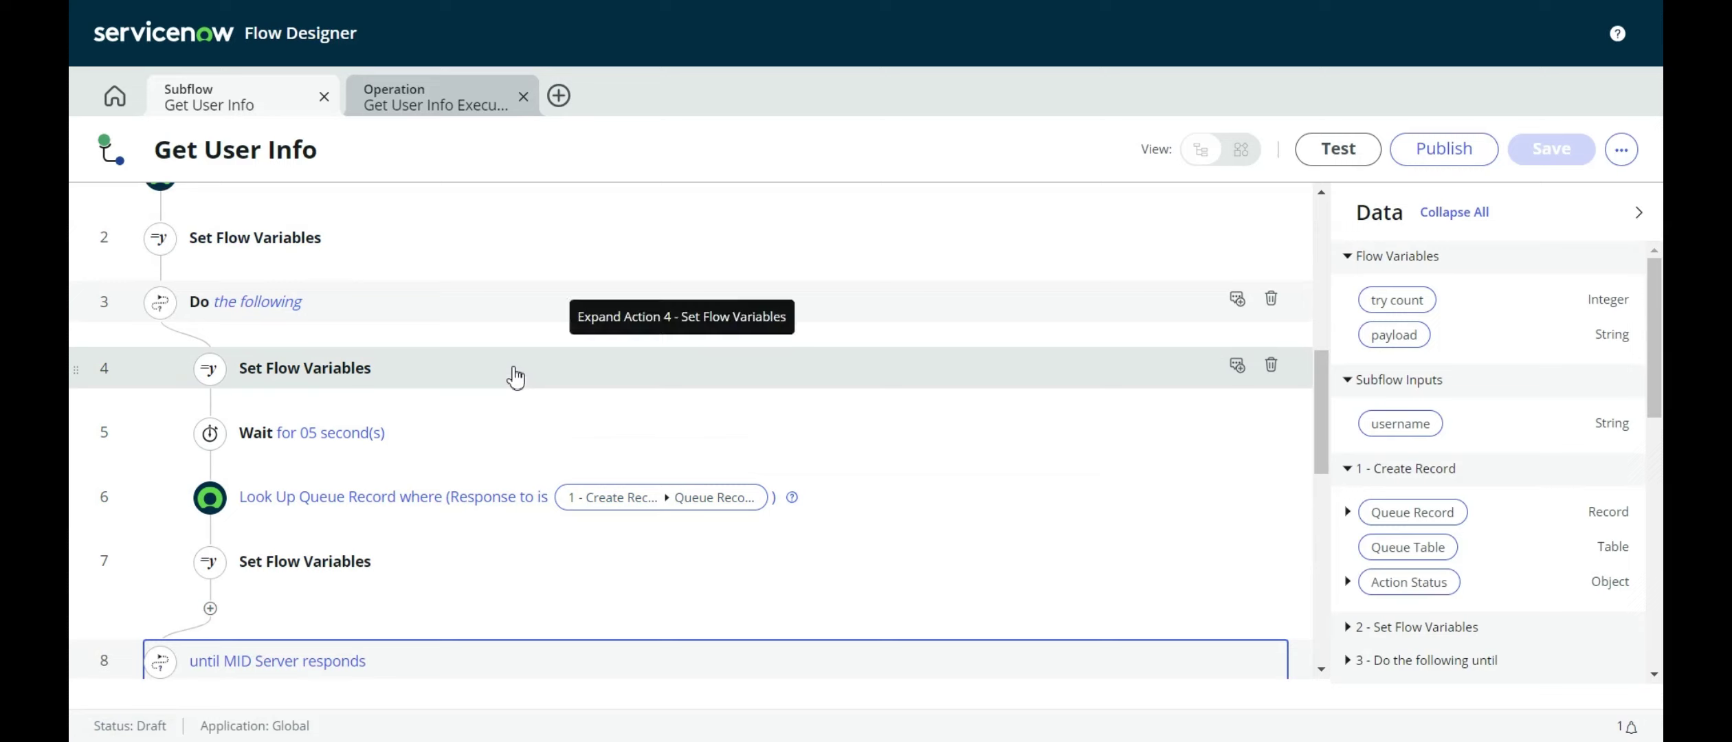
pyautogui.click(402, 371)
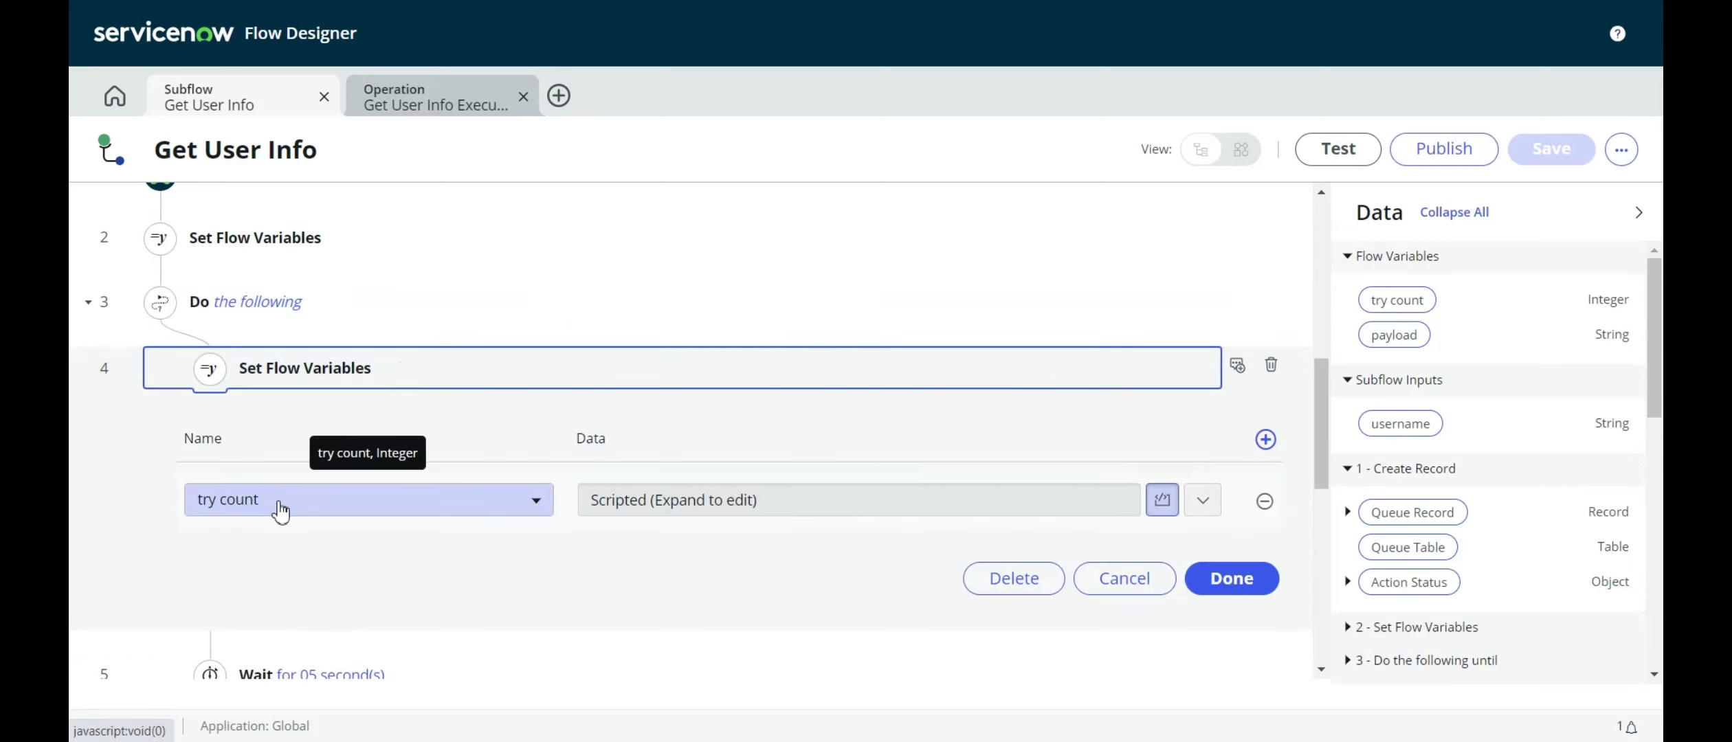
pyautogui.scroll(2, 423, 313)
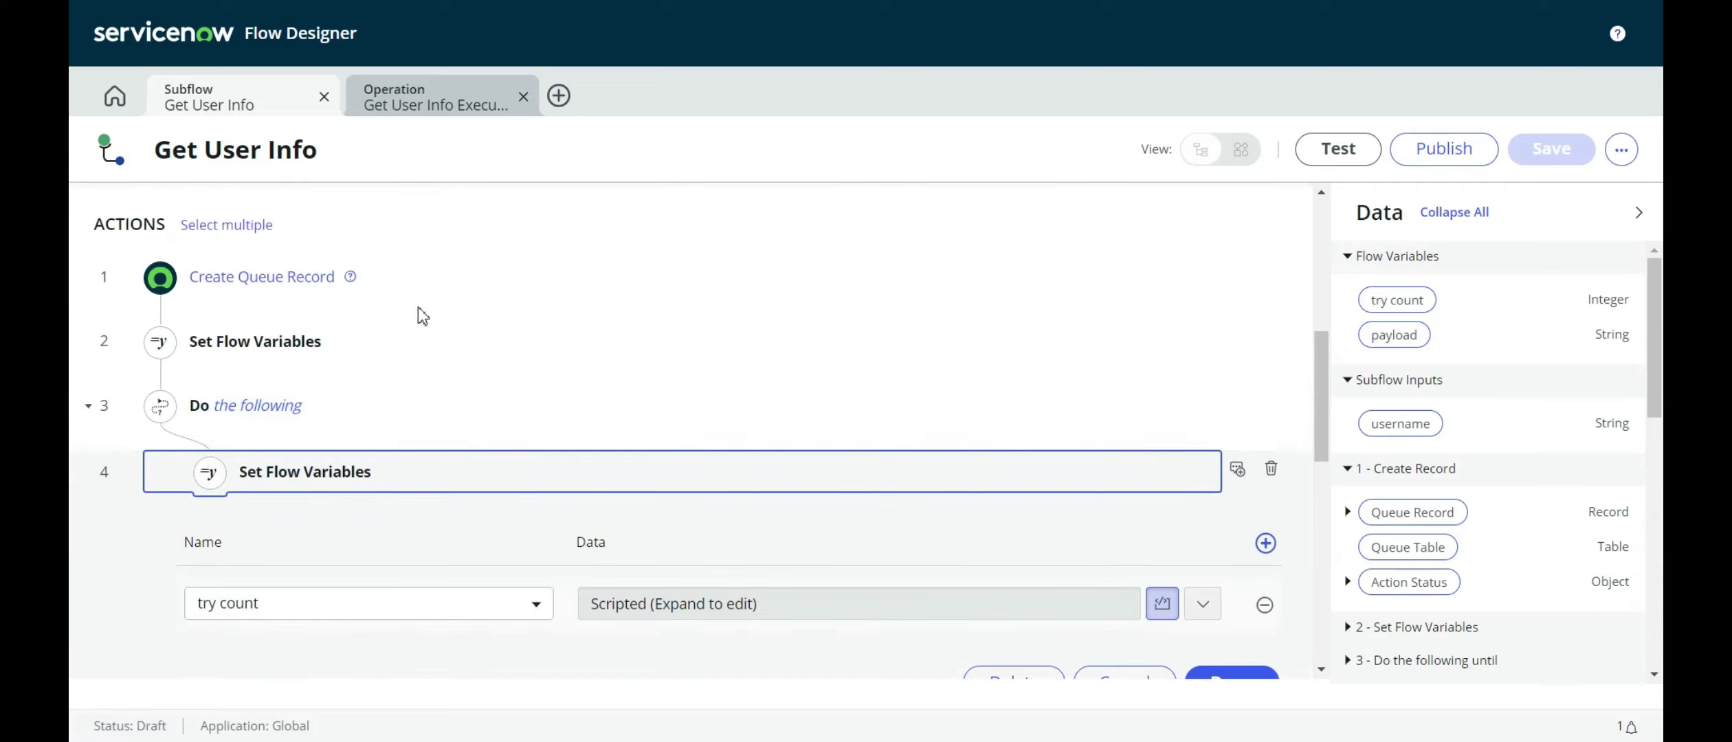
pyautogui.click(385, 351)
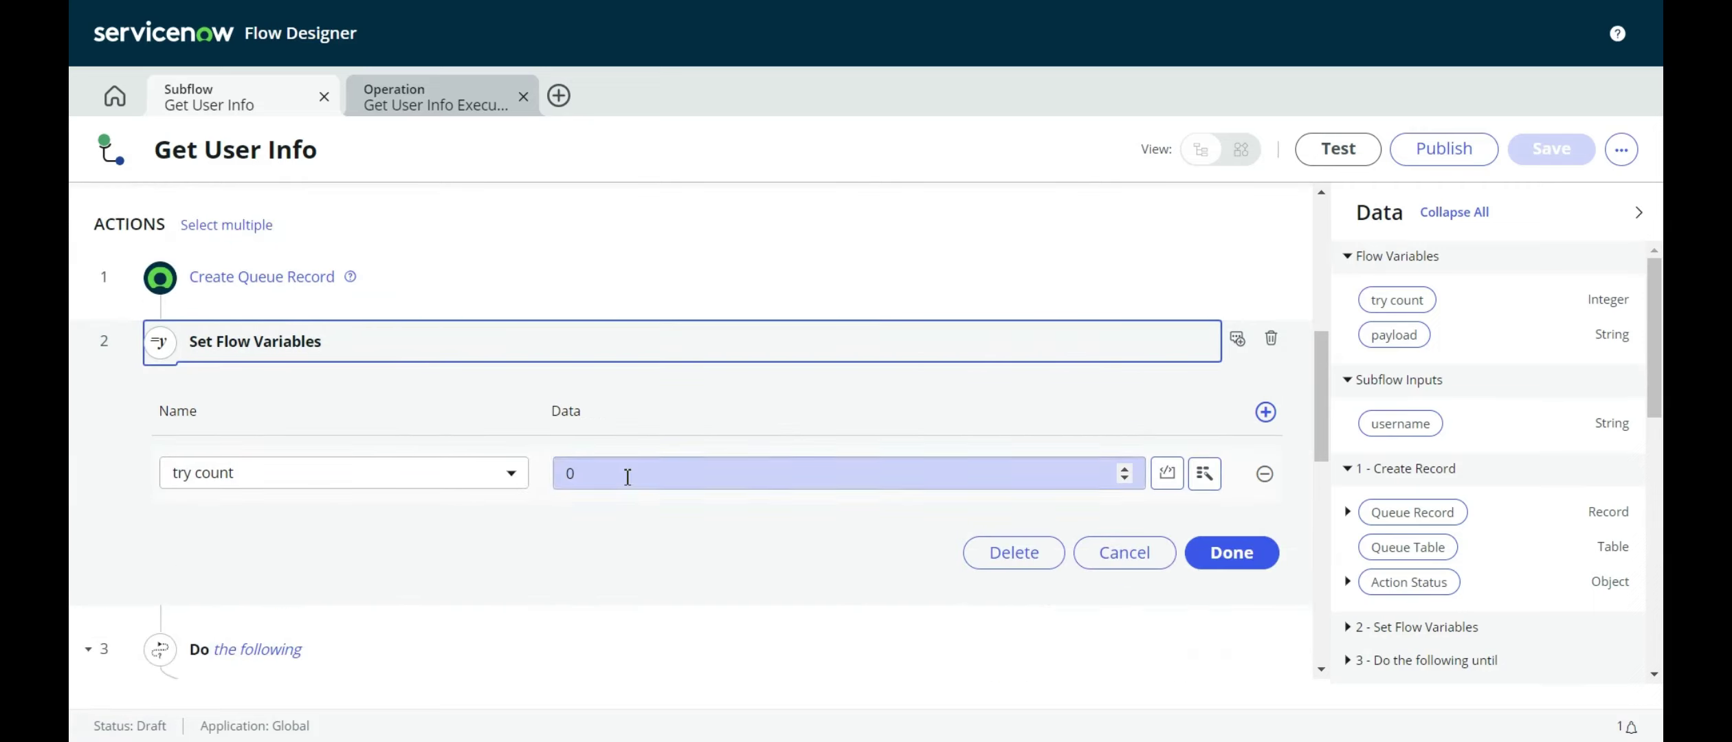
pyautogui.scroll(-3, 447, 467)
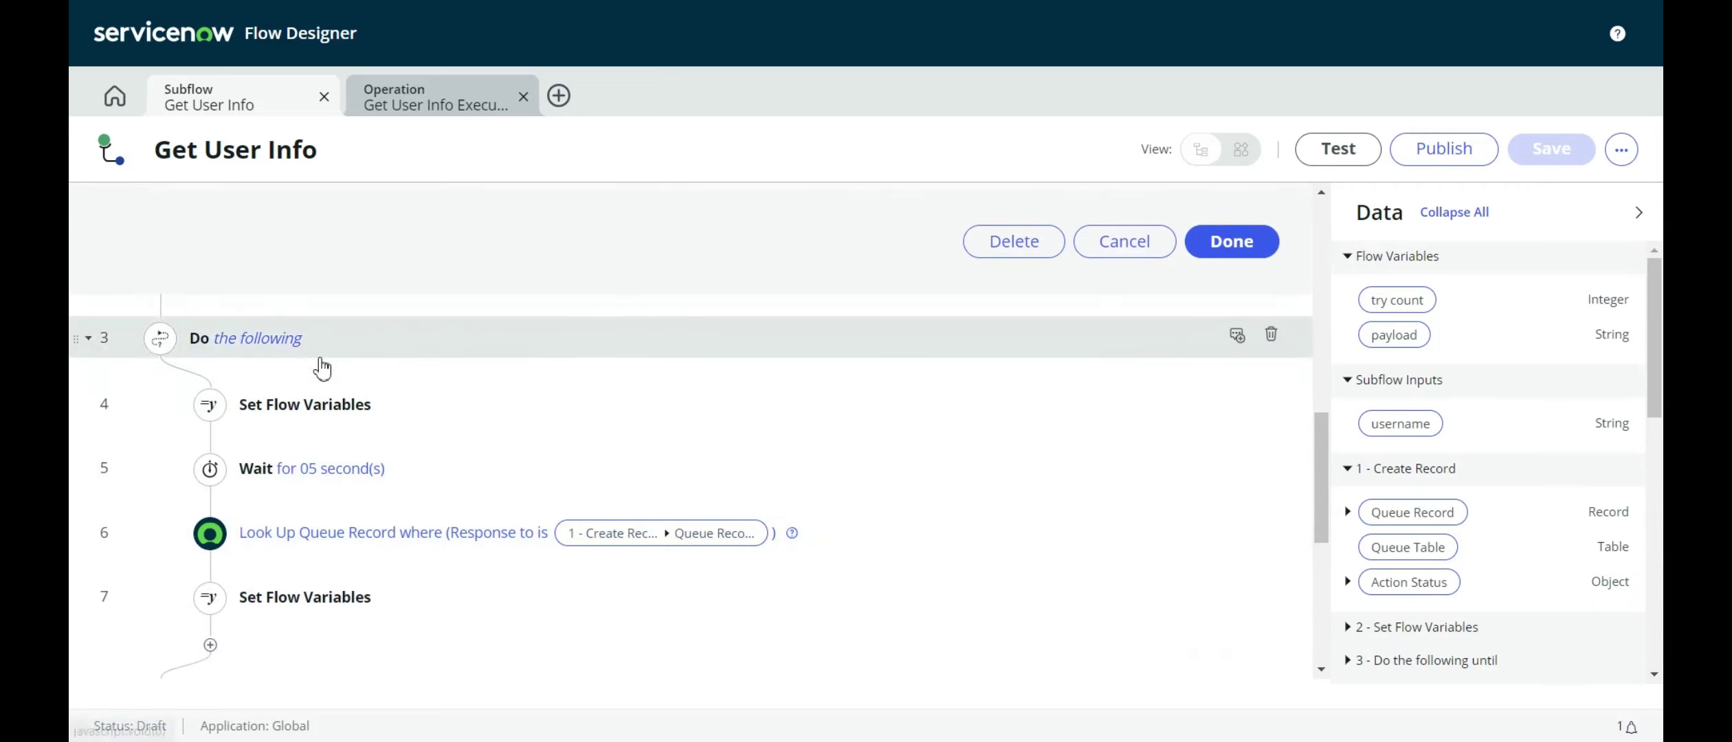
pyautogui.click(568, 423)
pyautogui.scroll(3, 474, 320)
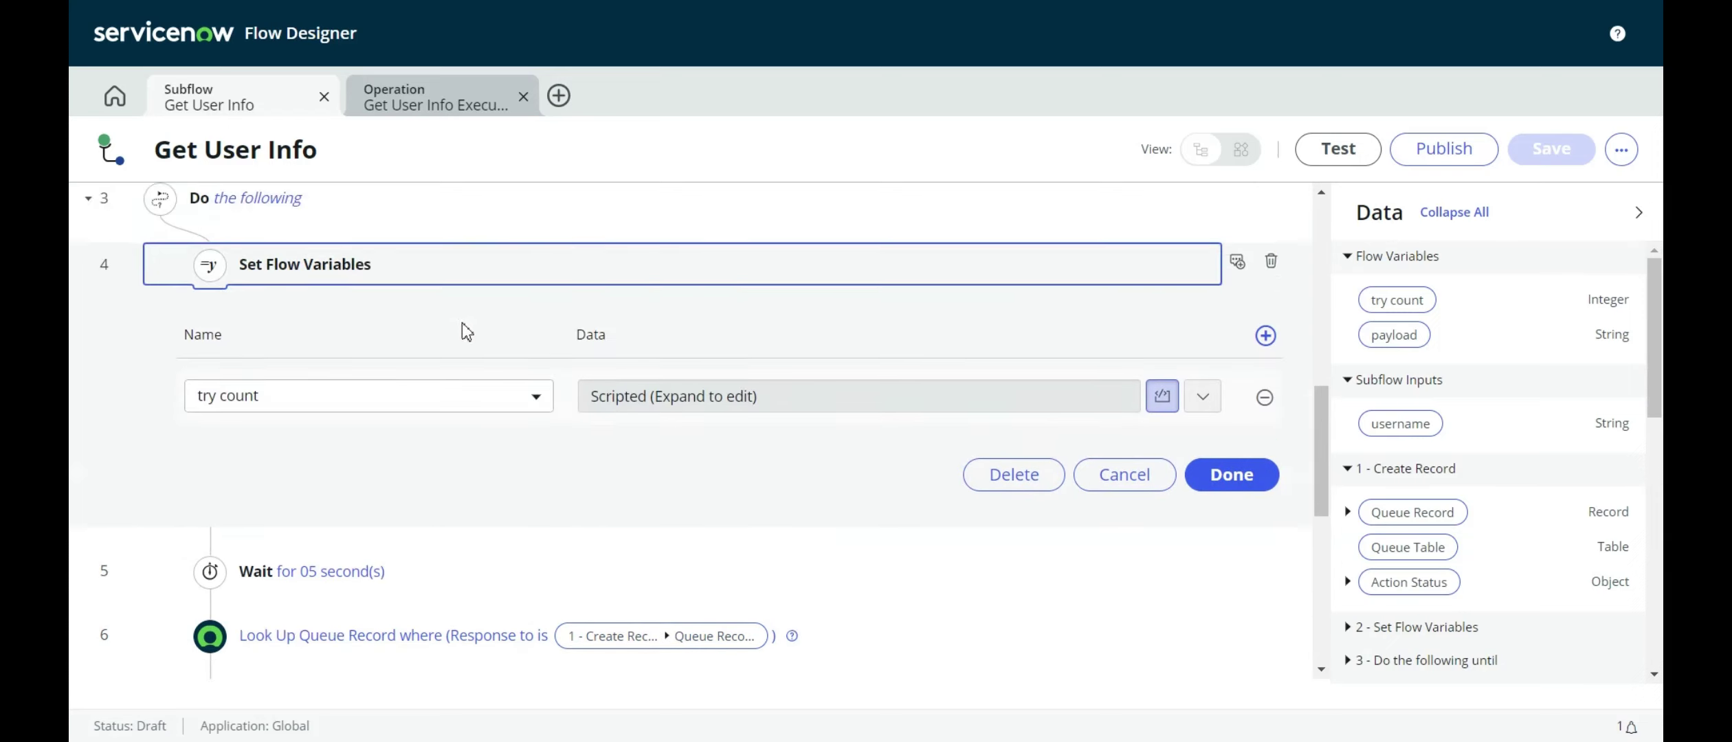
# Review step 4's try count script, highlighting the line adding 1 to try_count.
pyautogui.click(1202, 503)
pyautogui.scroll(-2, 1065, 474)
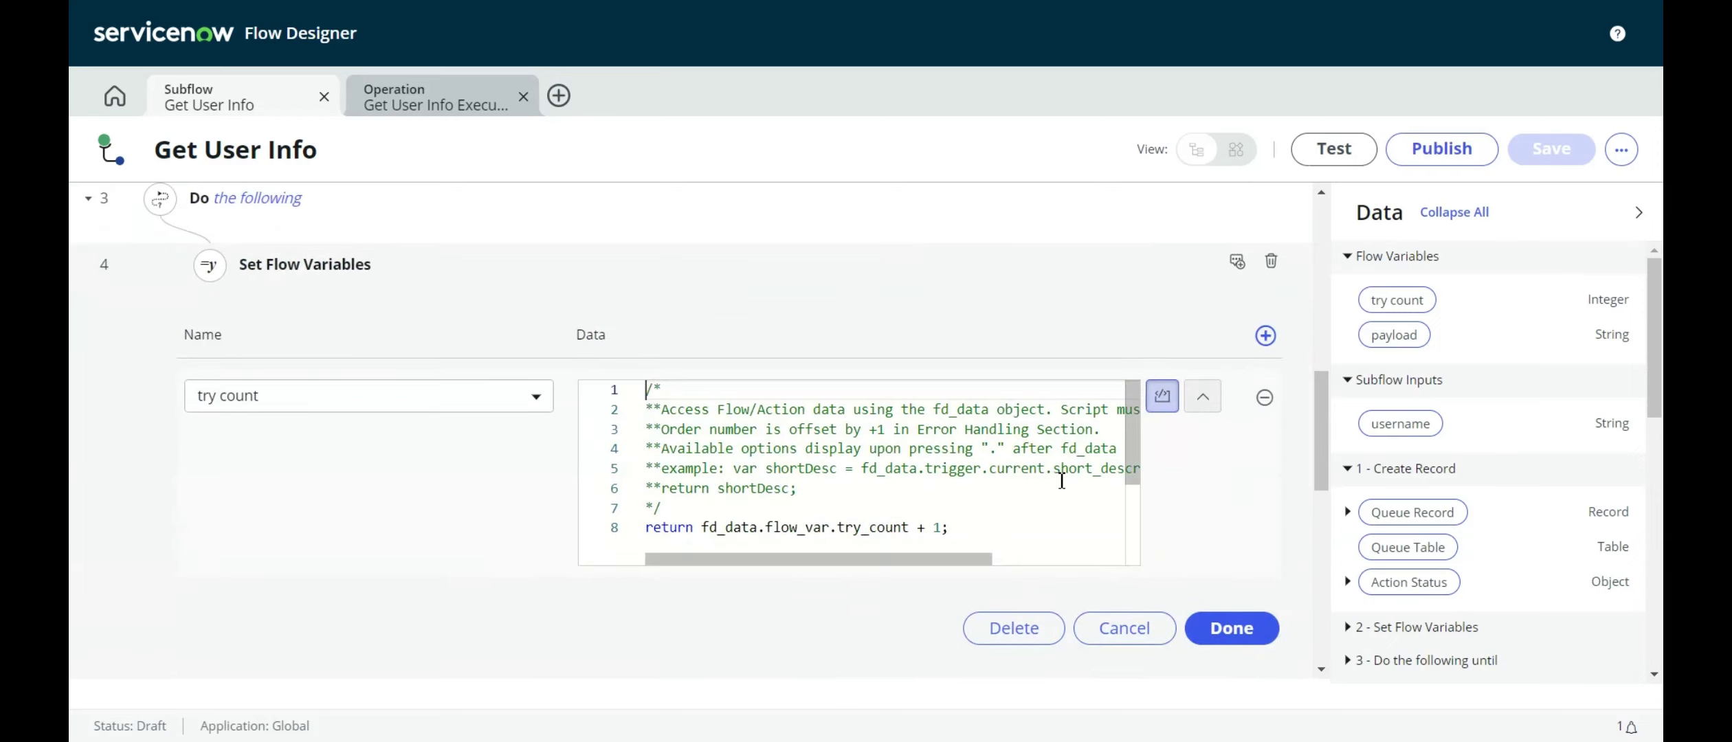
pyautogui.moveTo(713, 530); pyautogui.dragTo(952, 531)
pyautogui.click(983, 537)
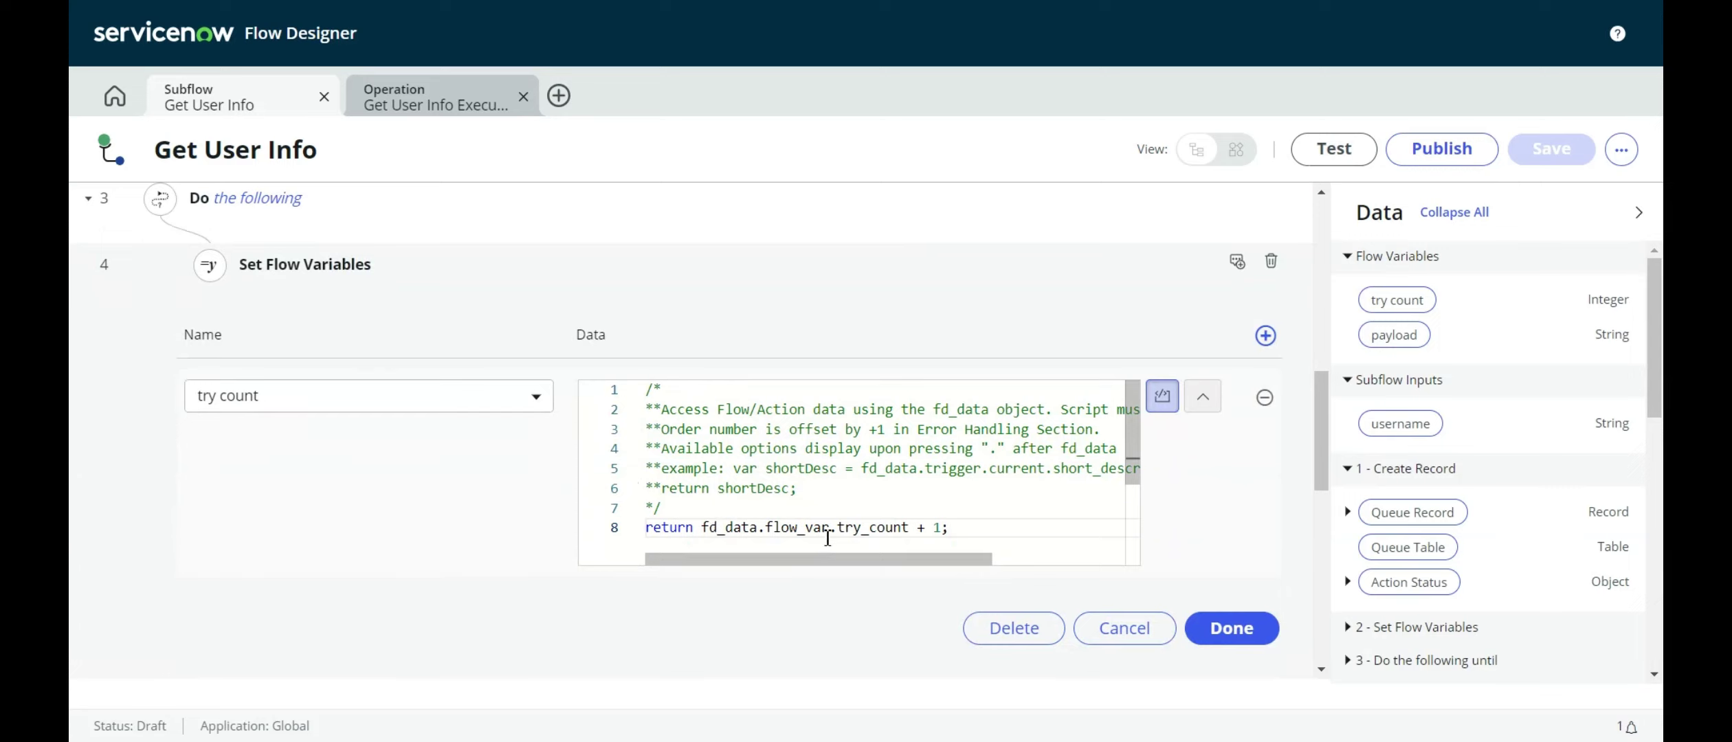
pyautogui.click(1204, 399)
pyautogui.scroll(-3, 523, 431)
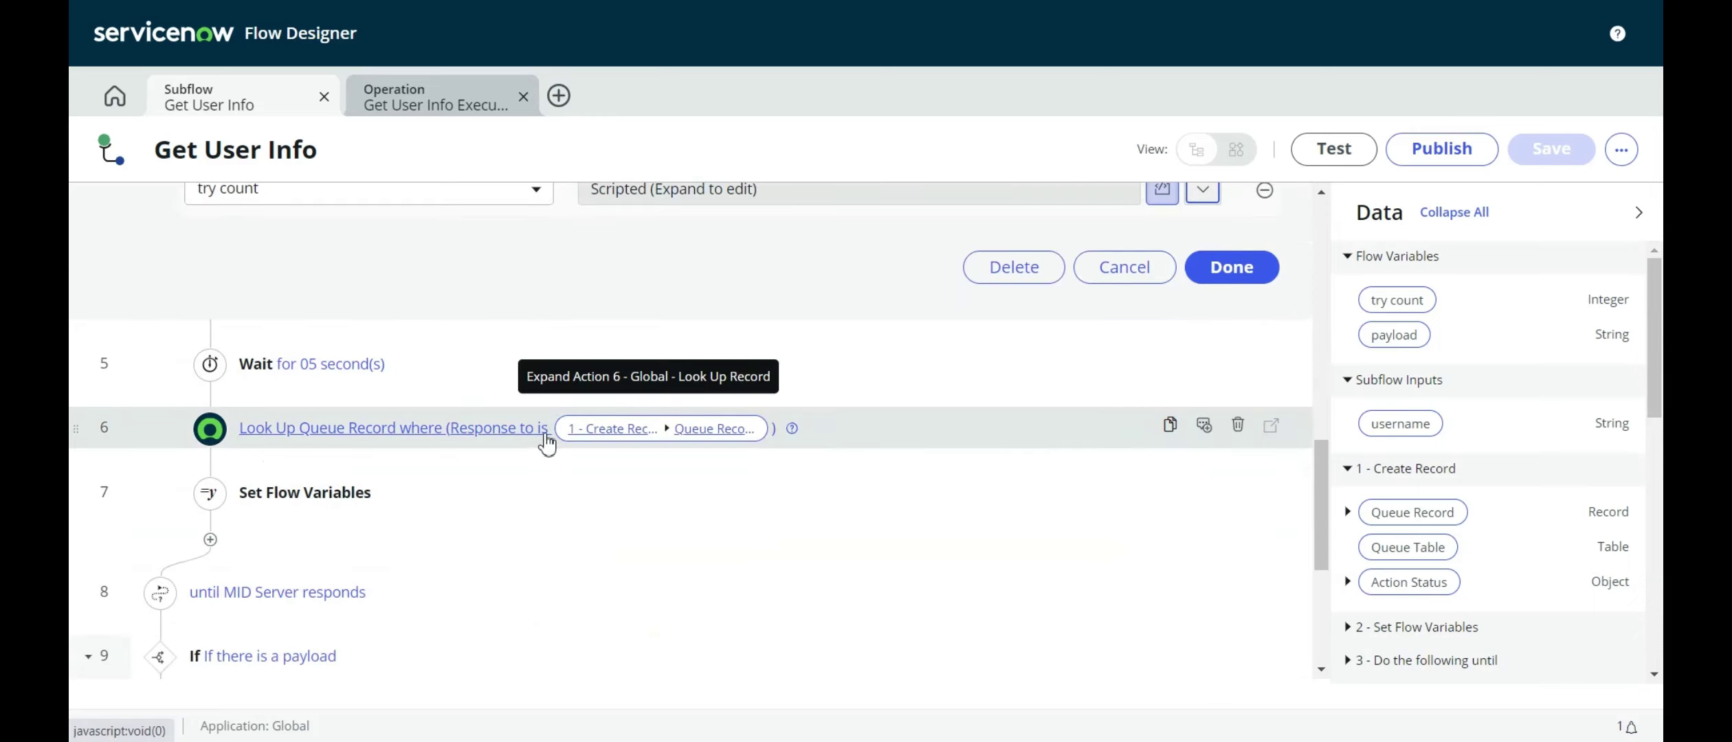
pyautogui.scroll(-2, 540, 446)
pyautogui.scroll(-2, 543, 450)
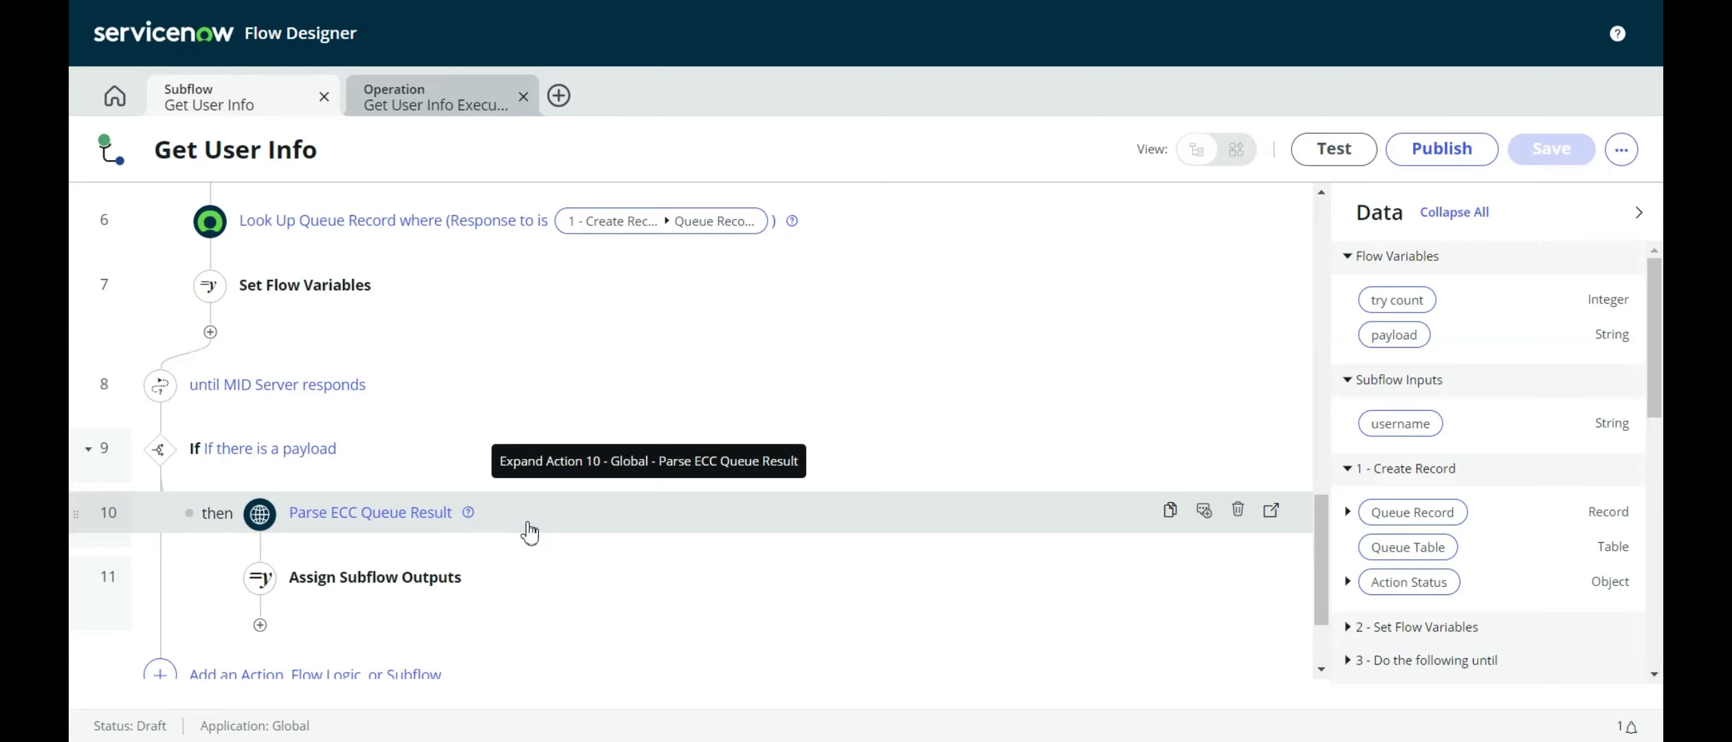
# In the test run's execution details, refresh Flow Data and expand row 7 Set Flow Variables.
pyautogui.click(416, 110)
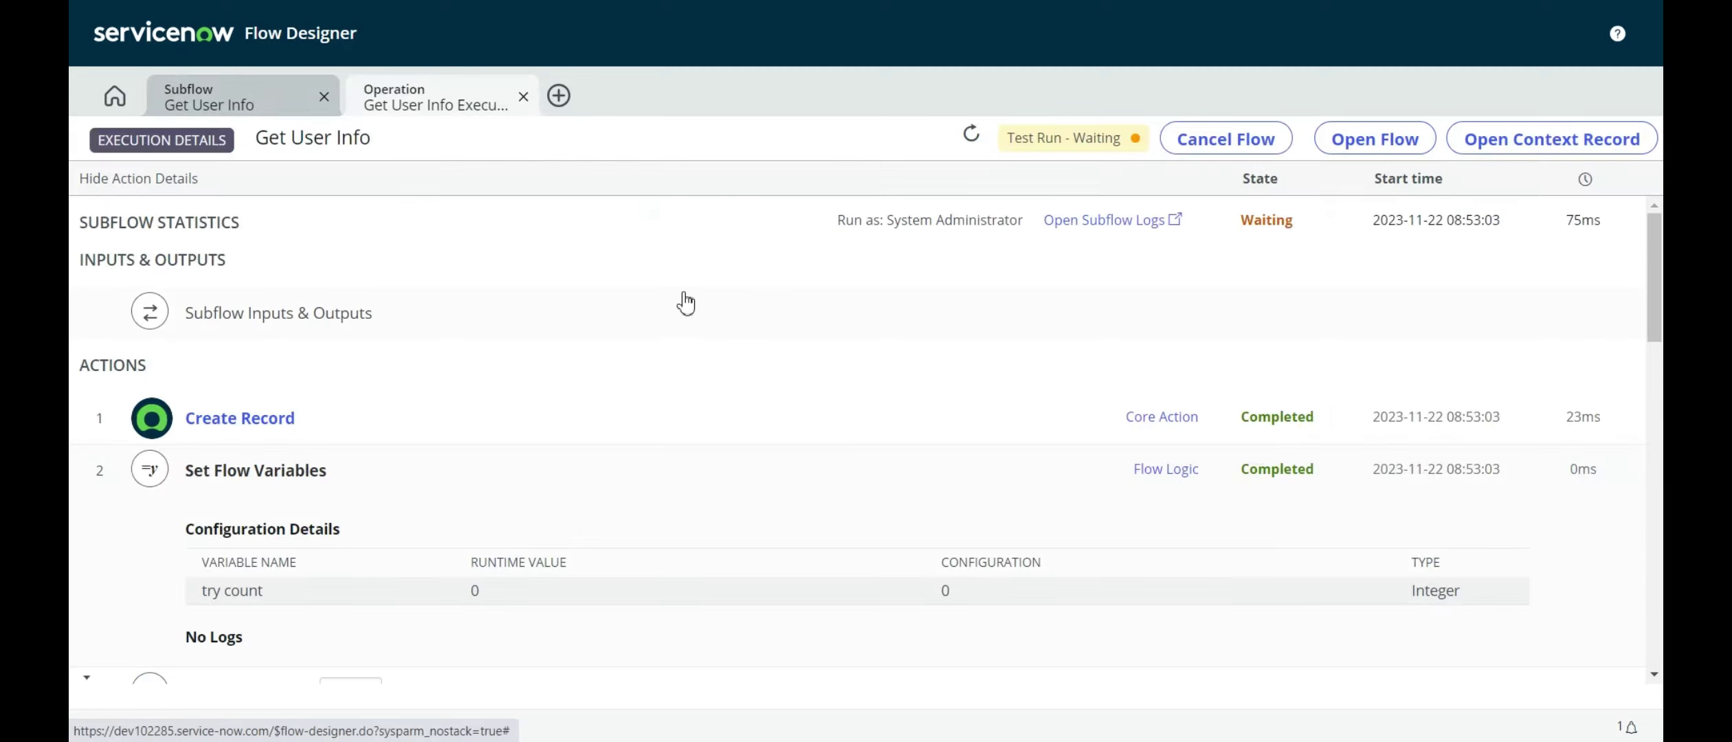
pyautogui.scroll(-15, 686, 302)
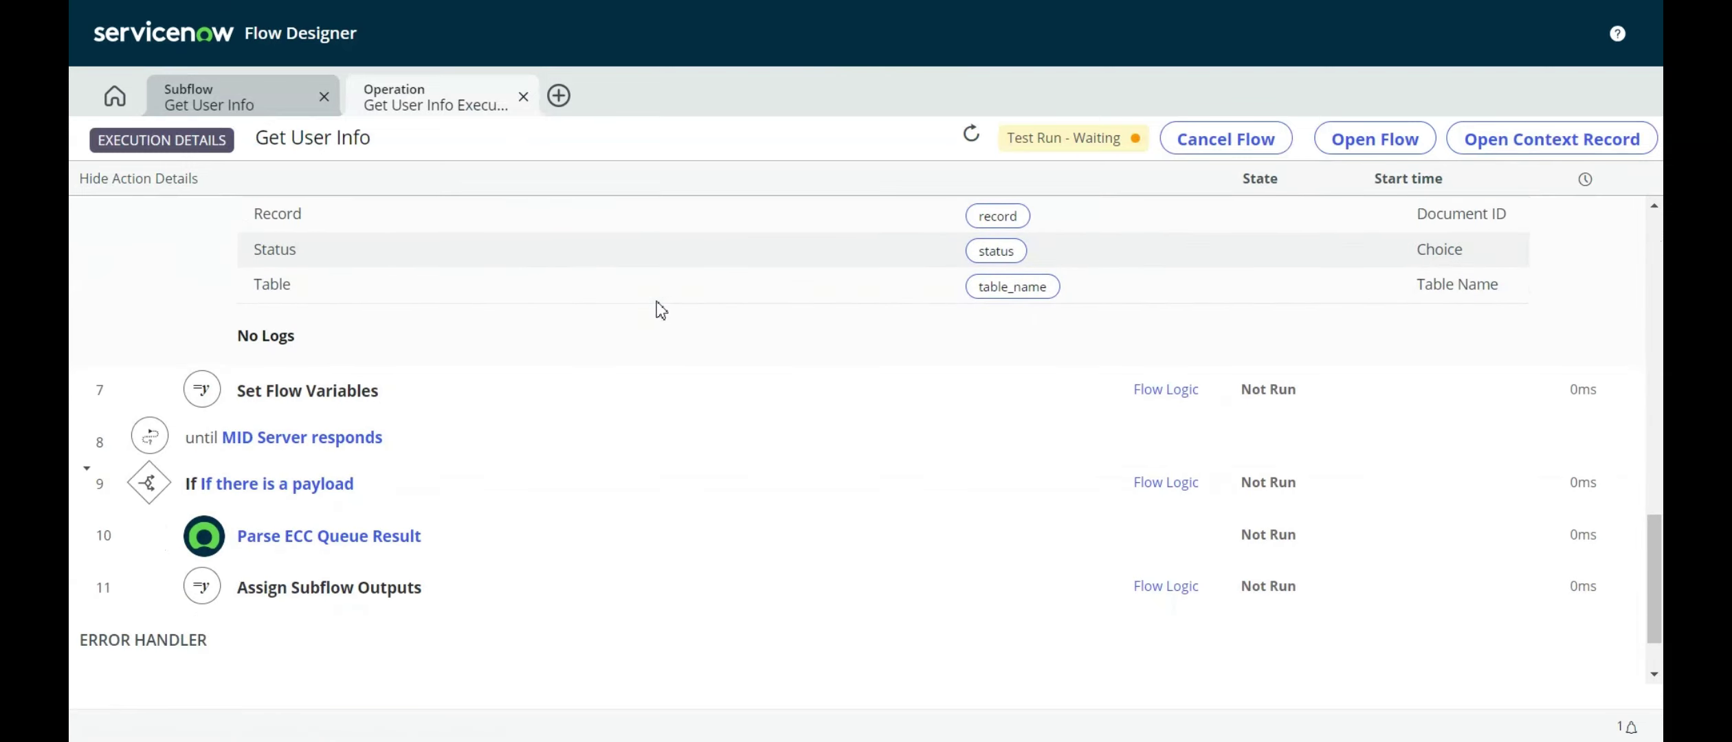
pyautogui.click(455, 404)
pyautogui.scroll(-1, 498, 384)
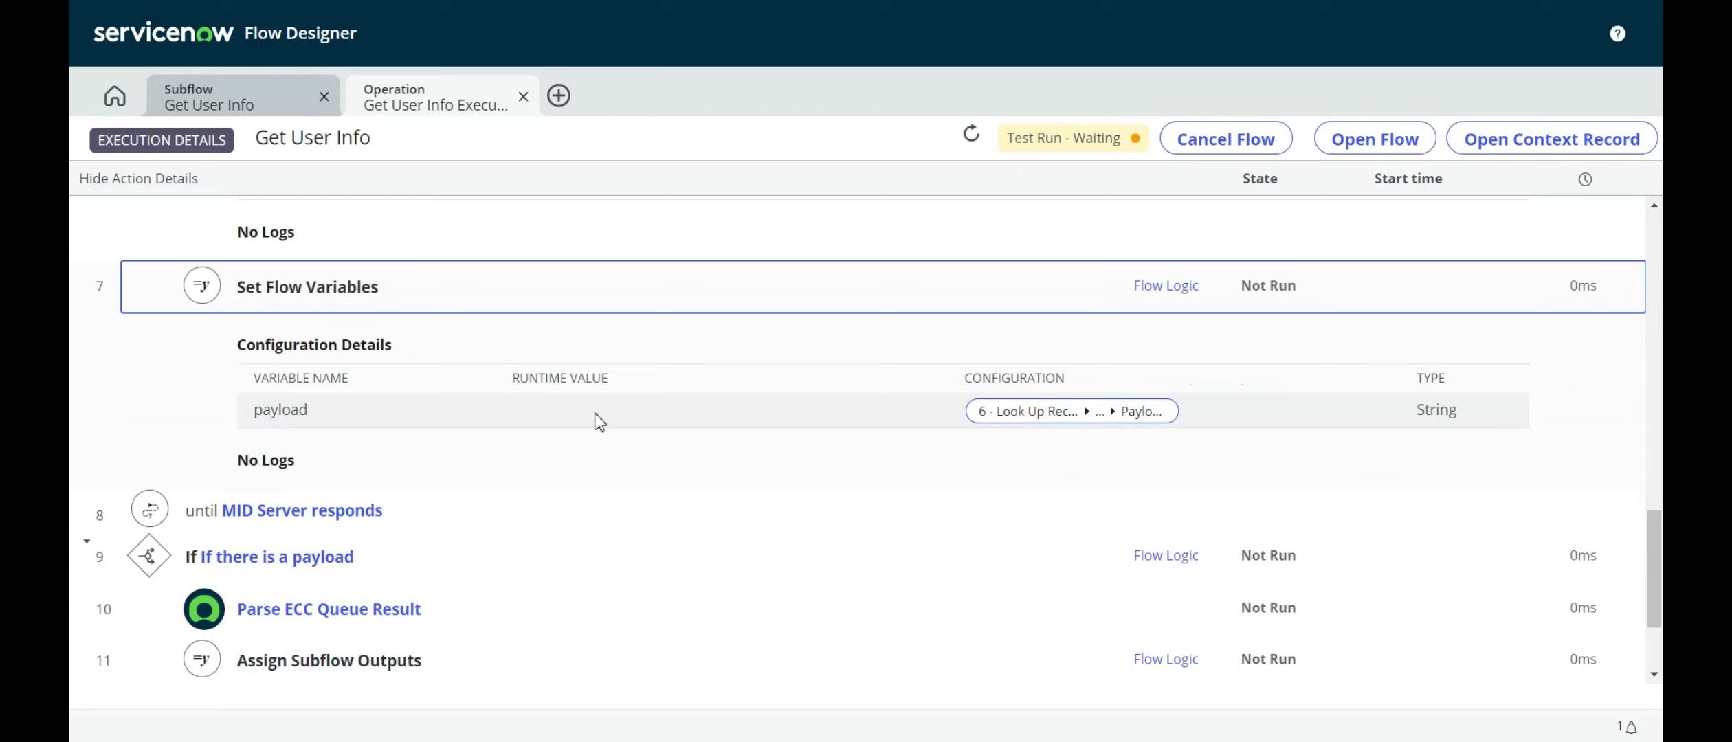
pyautogui.scroll(-1, 499, 389)
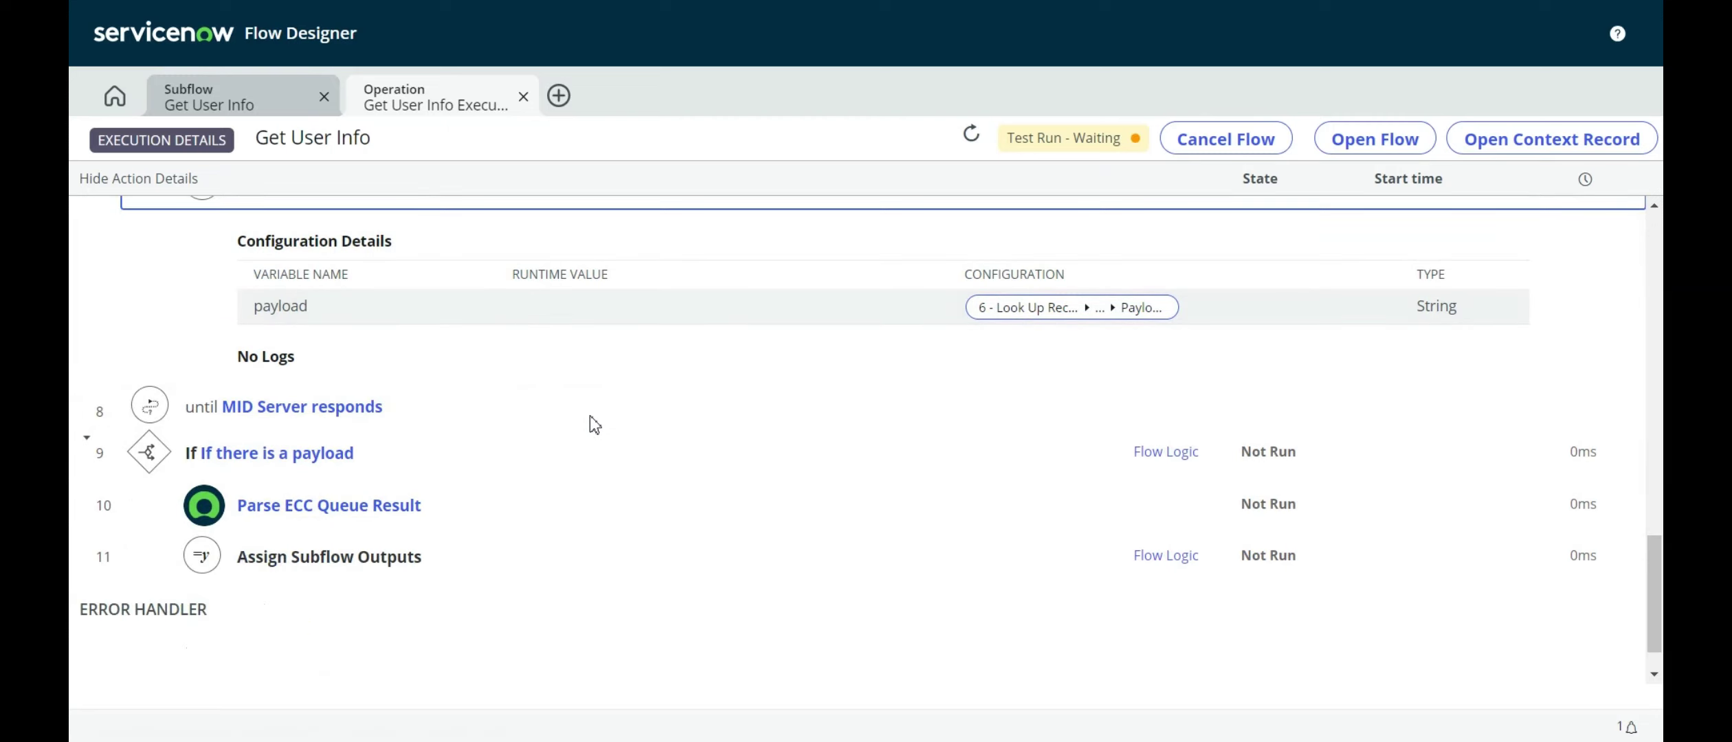
pyautogui.scroll(4, 590, 416)
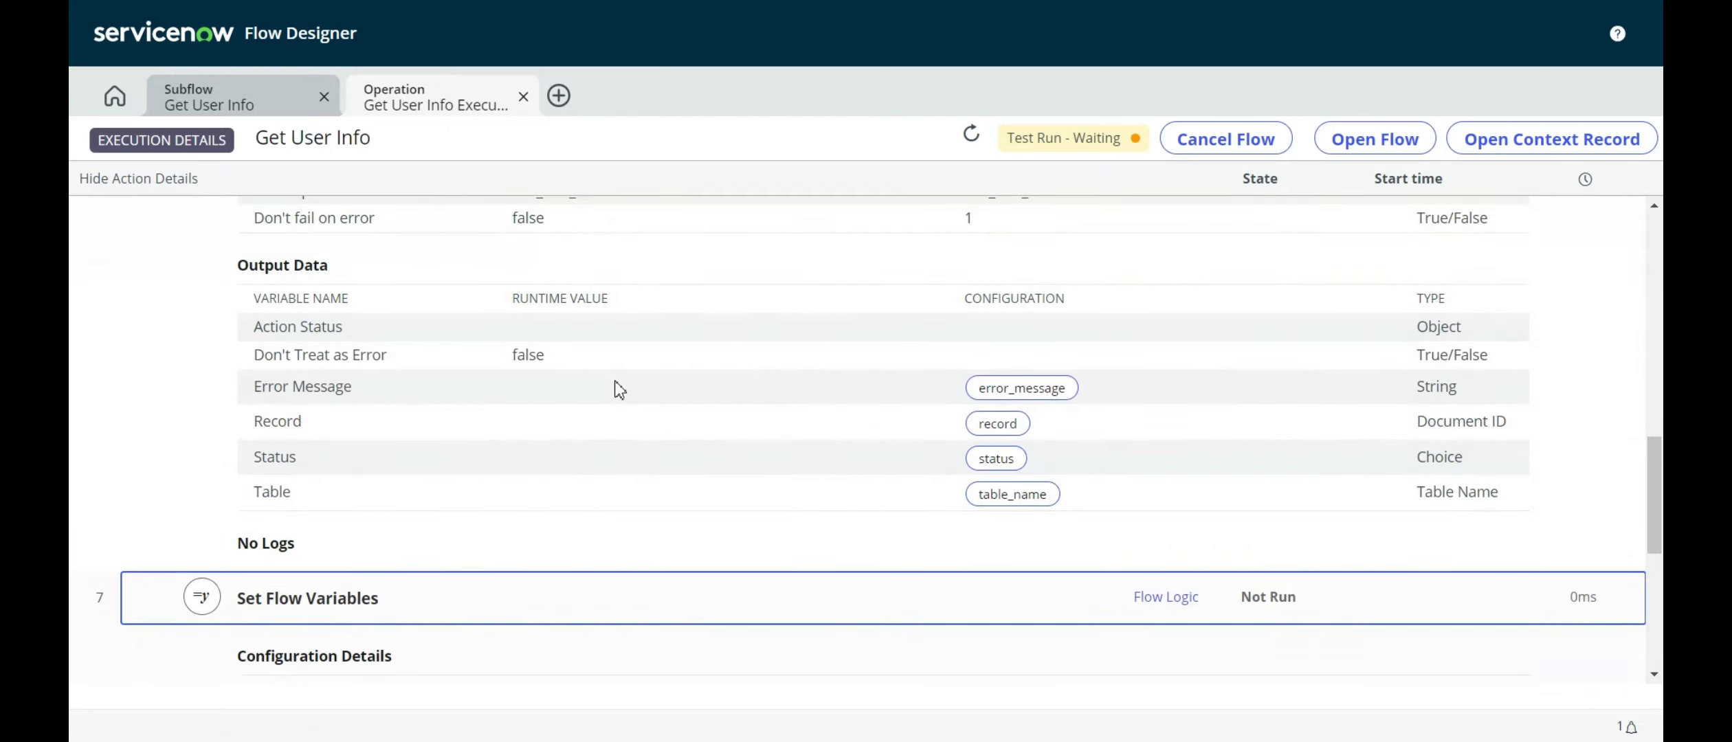
pyautogui.click(971, 134)
pyautogui.scroll(1, 1082, 311)
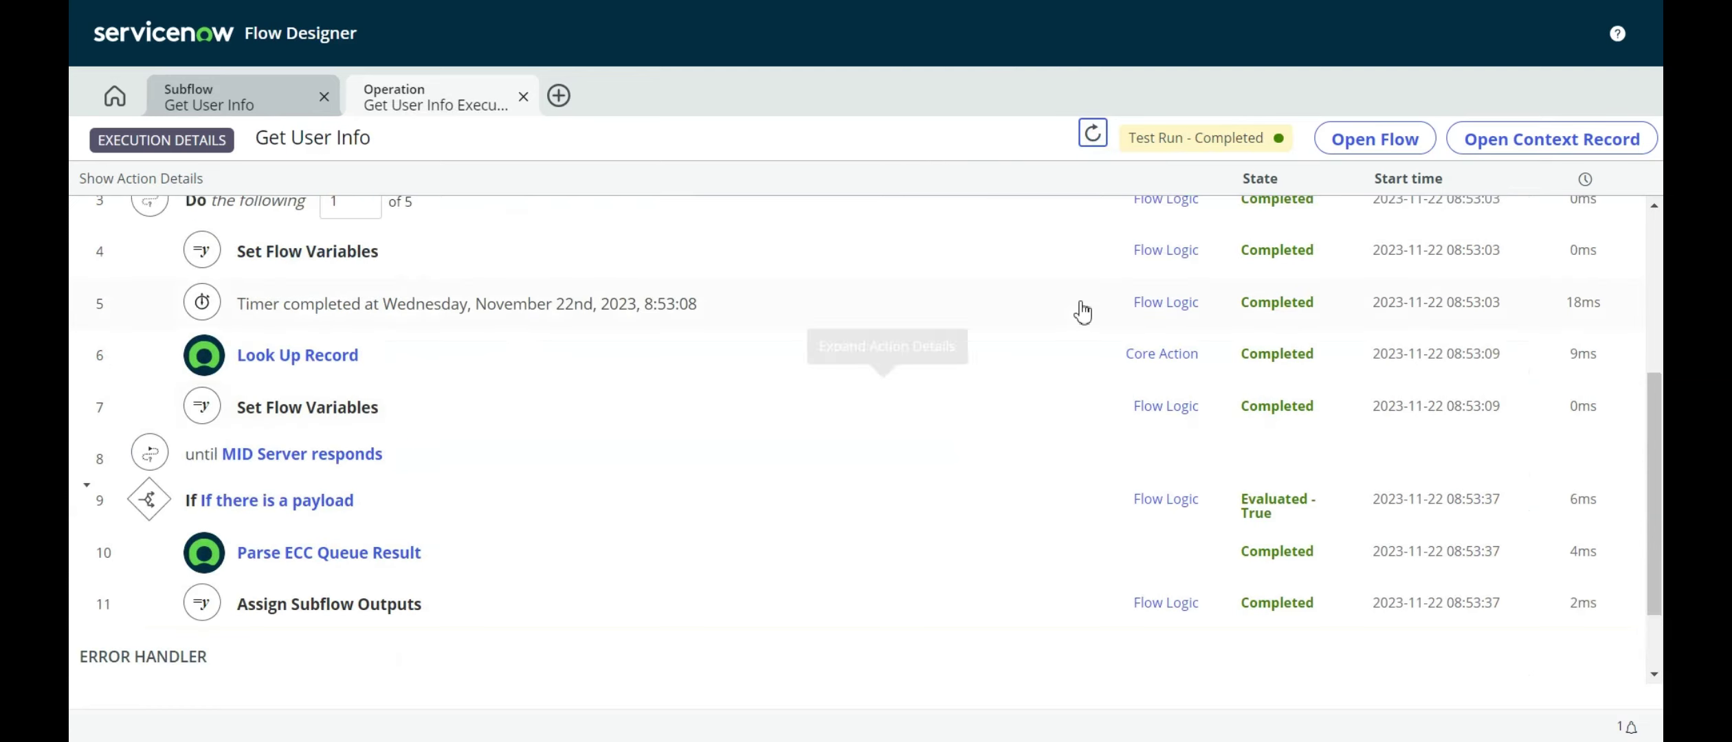
pyautogui.click(500, 425)
pyautogui.scroll(3, 669, 448)
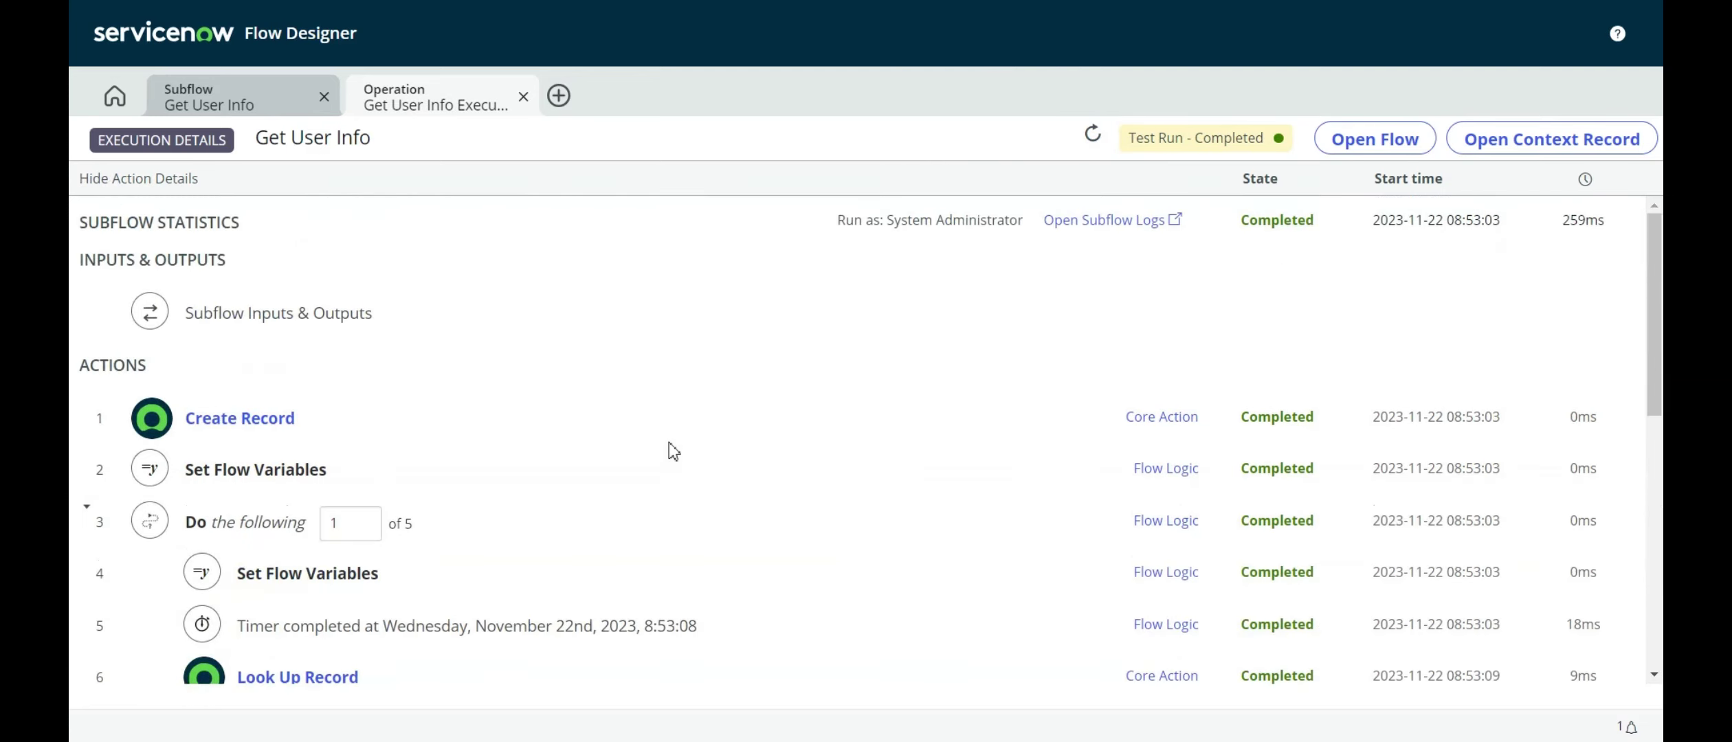
pyautogui.scroll(-1, 670, 450)
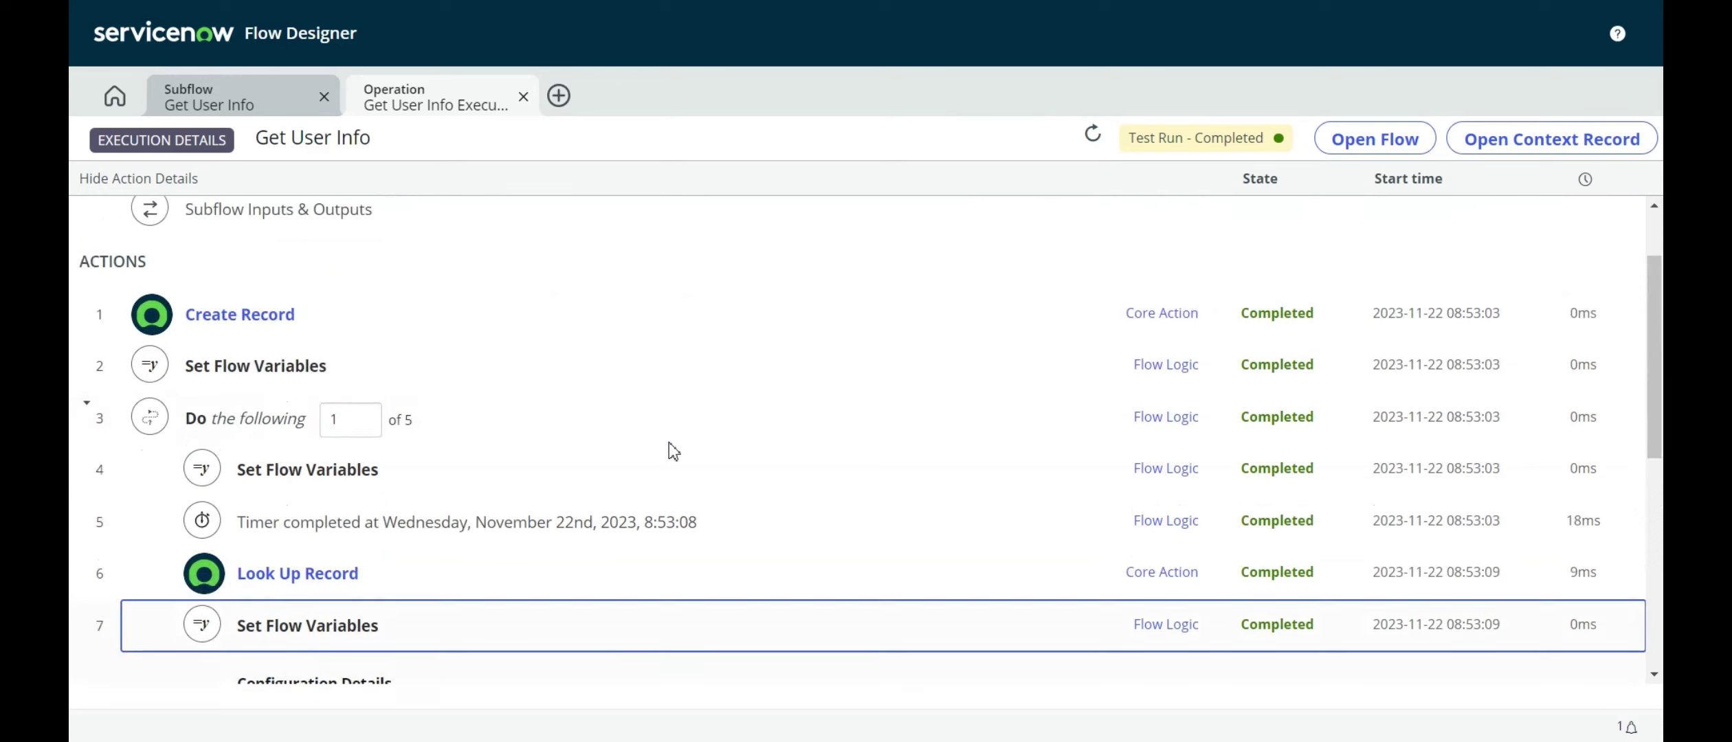
# Step the 'Do the following' loop to iteration 5 of 5, where payload holds the XML result.
pyautogui.click(364, 417)
pyautogui.click(363, 416)
pyautogui.click(363, 417)
pyautogui.click(364, 416)
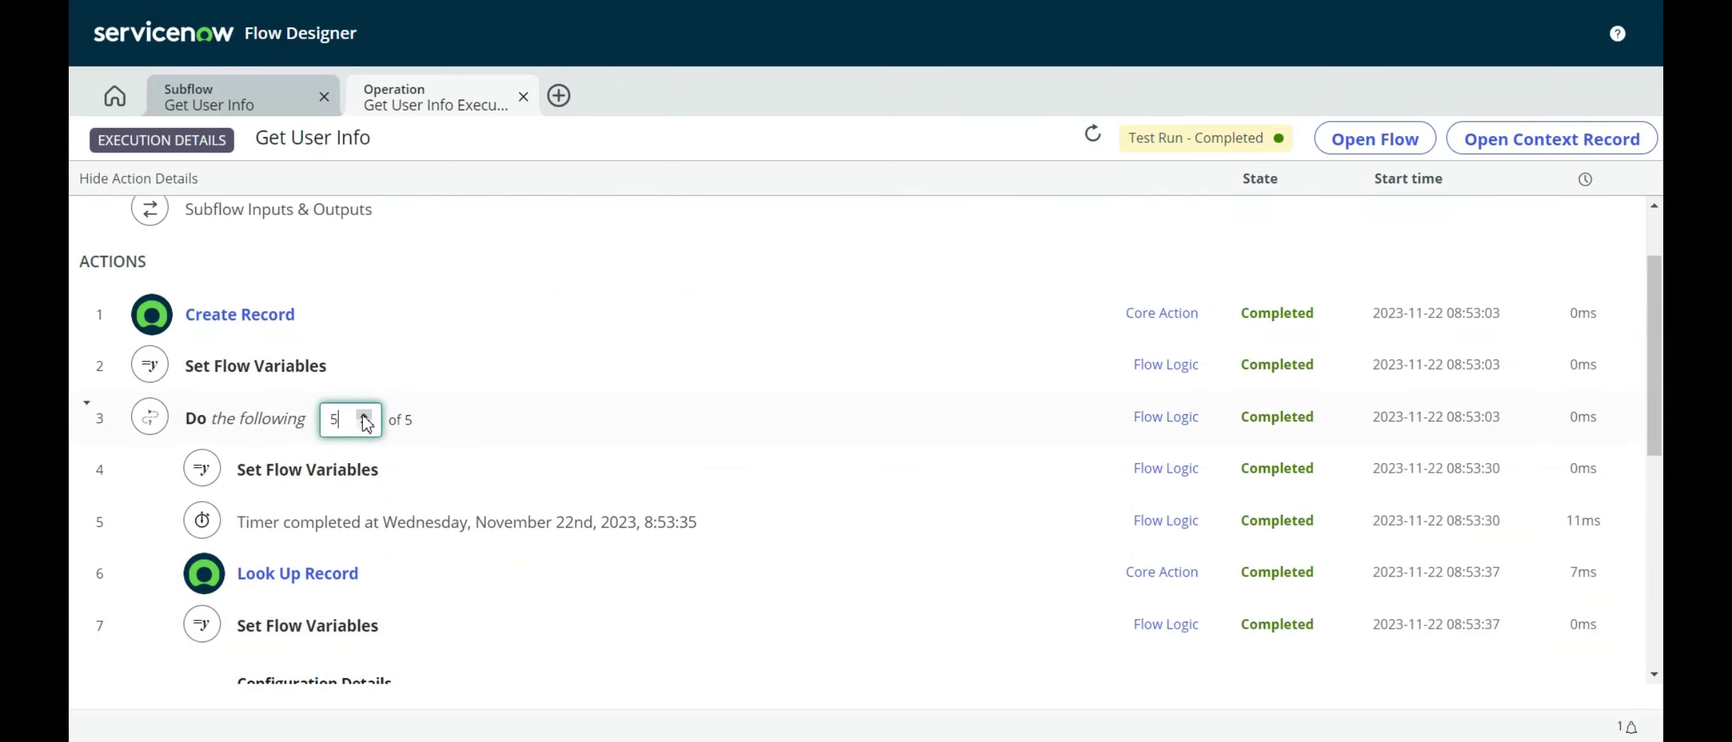
pyautogui.scroll(-2, 534, 425)
pyautogui.scroll(1, 539, 426)
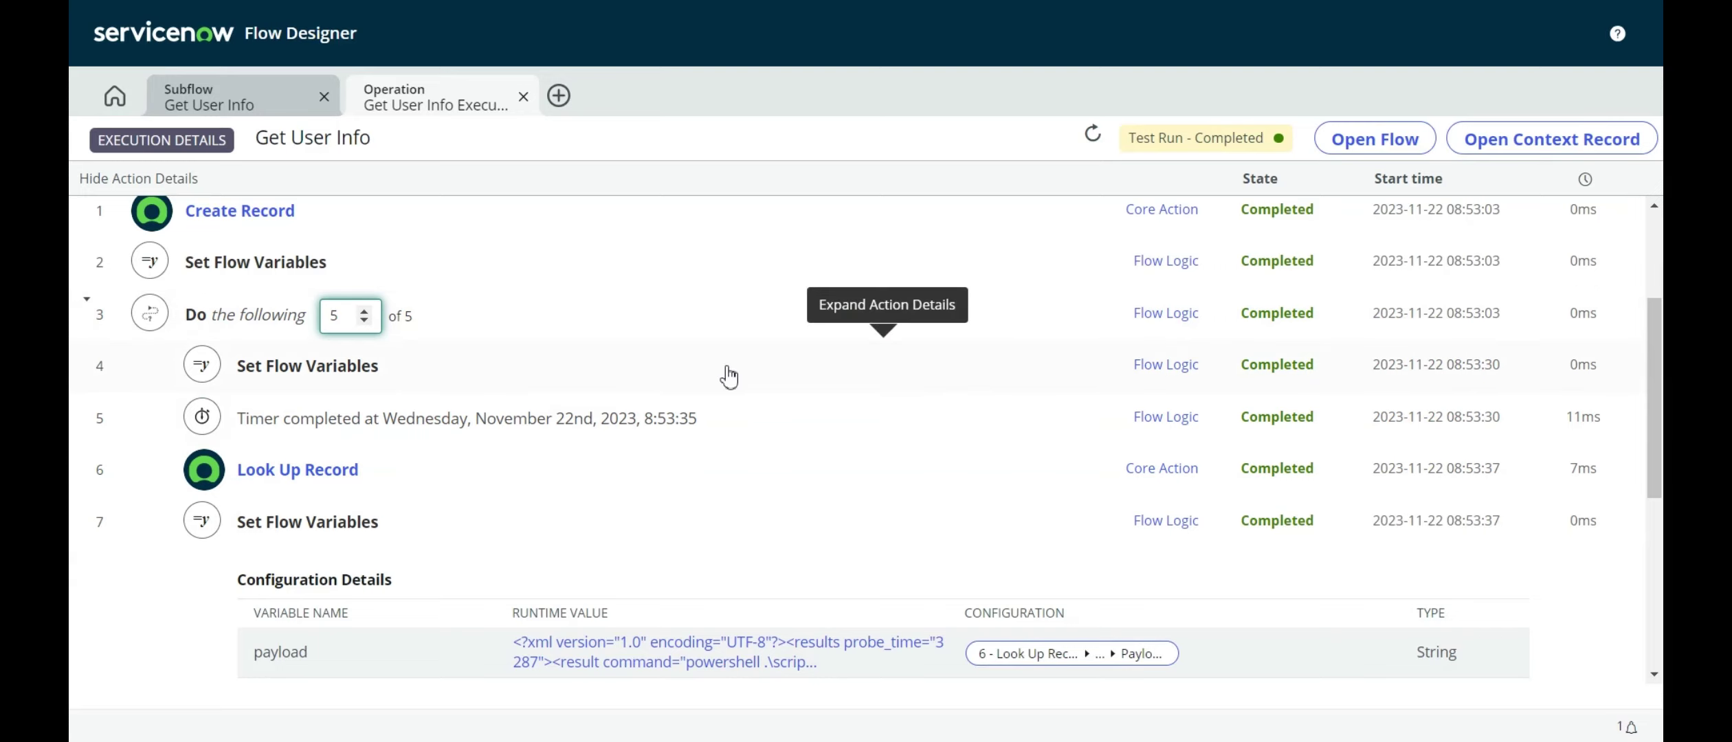
pyautogui.scroll(3, 727, 348)
pyautogui.scroll(-4, 664, 348)
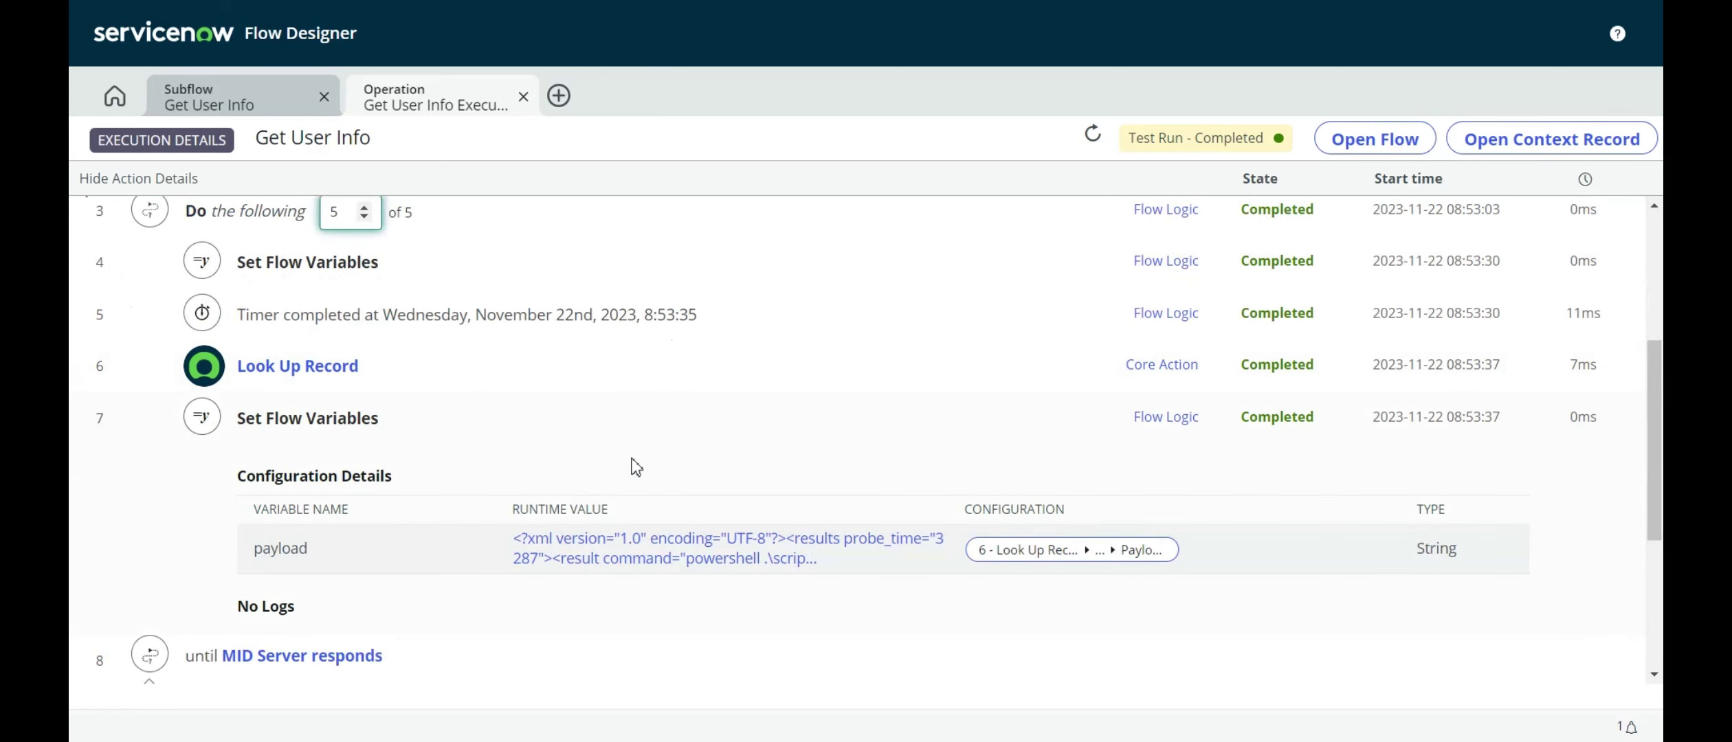
# View the full payload value from step 7, then close the viewer.
pyautogui.click(589, 564)
pyautogui.scroll(-2, 646, 396)
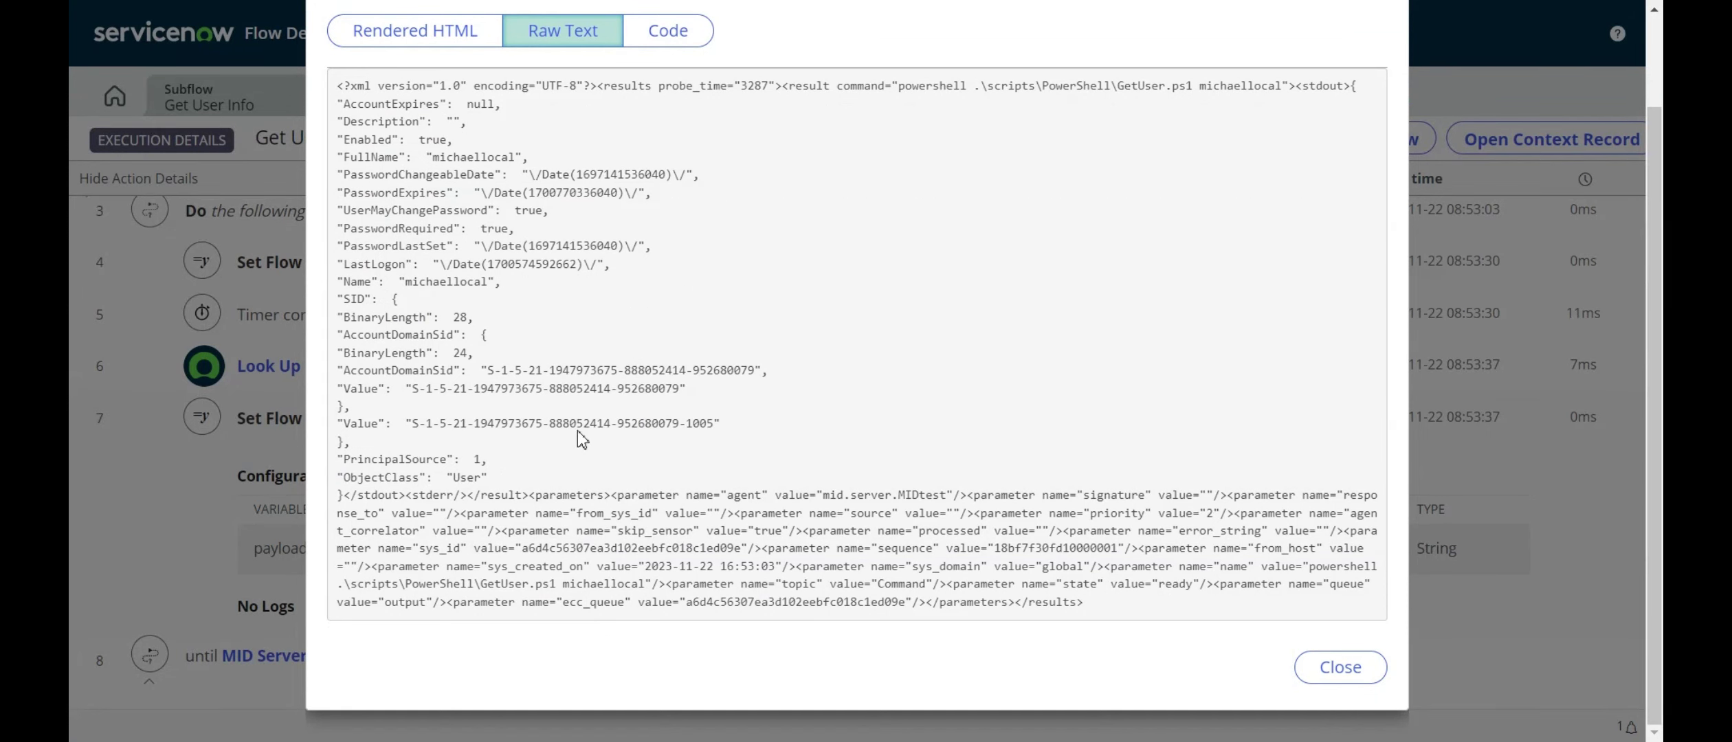
pyautogui.click(1340, 666)
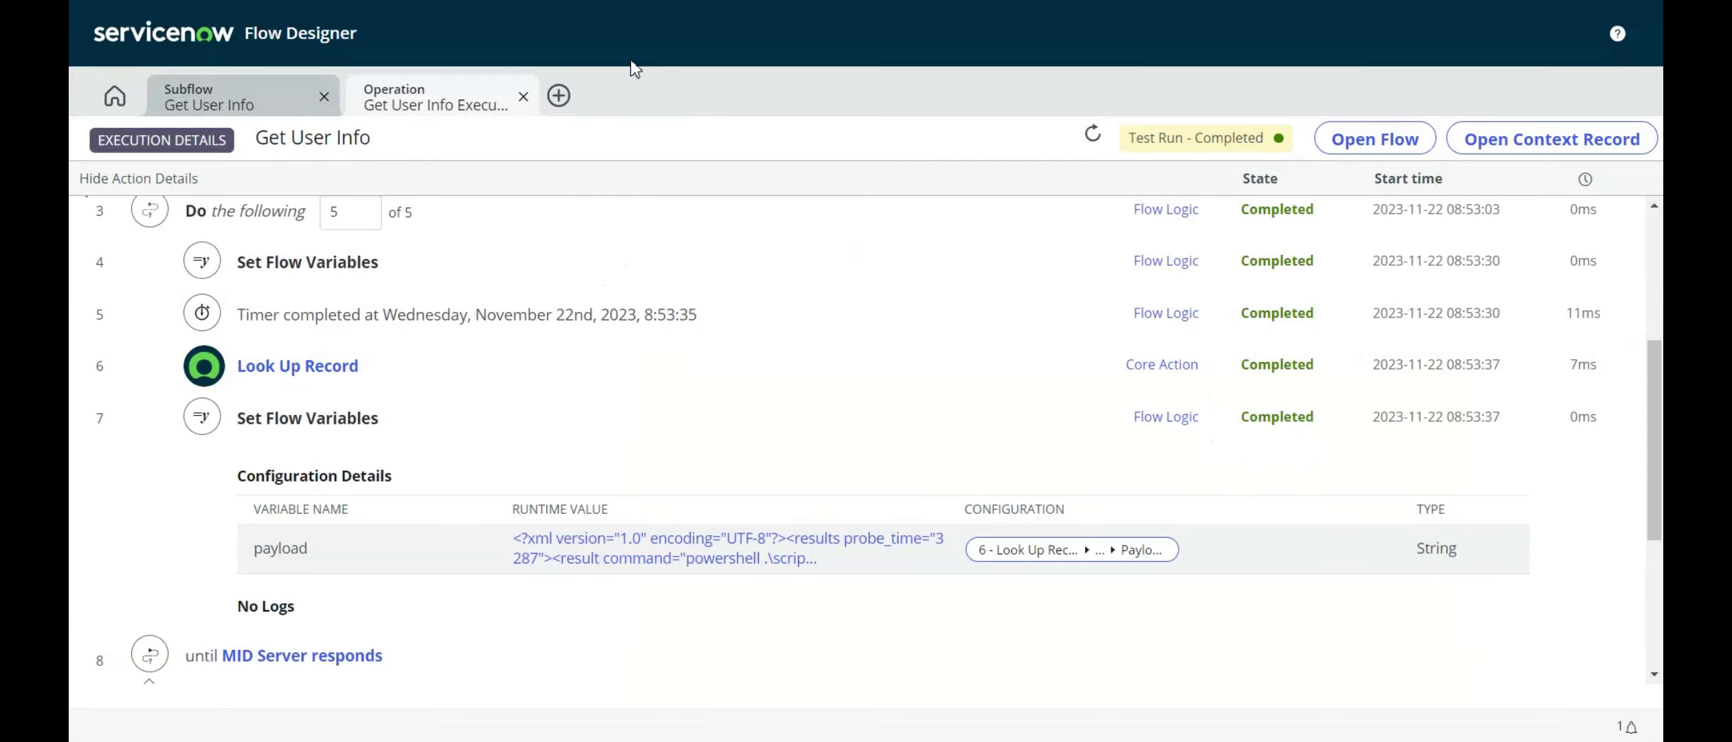
pyautogui.scroll(-4, 560, 483)
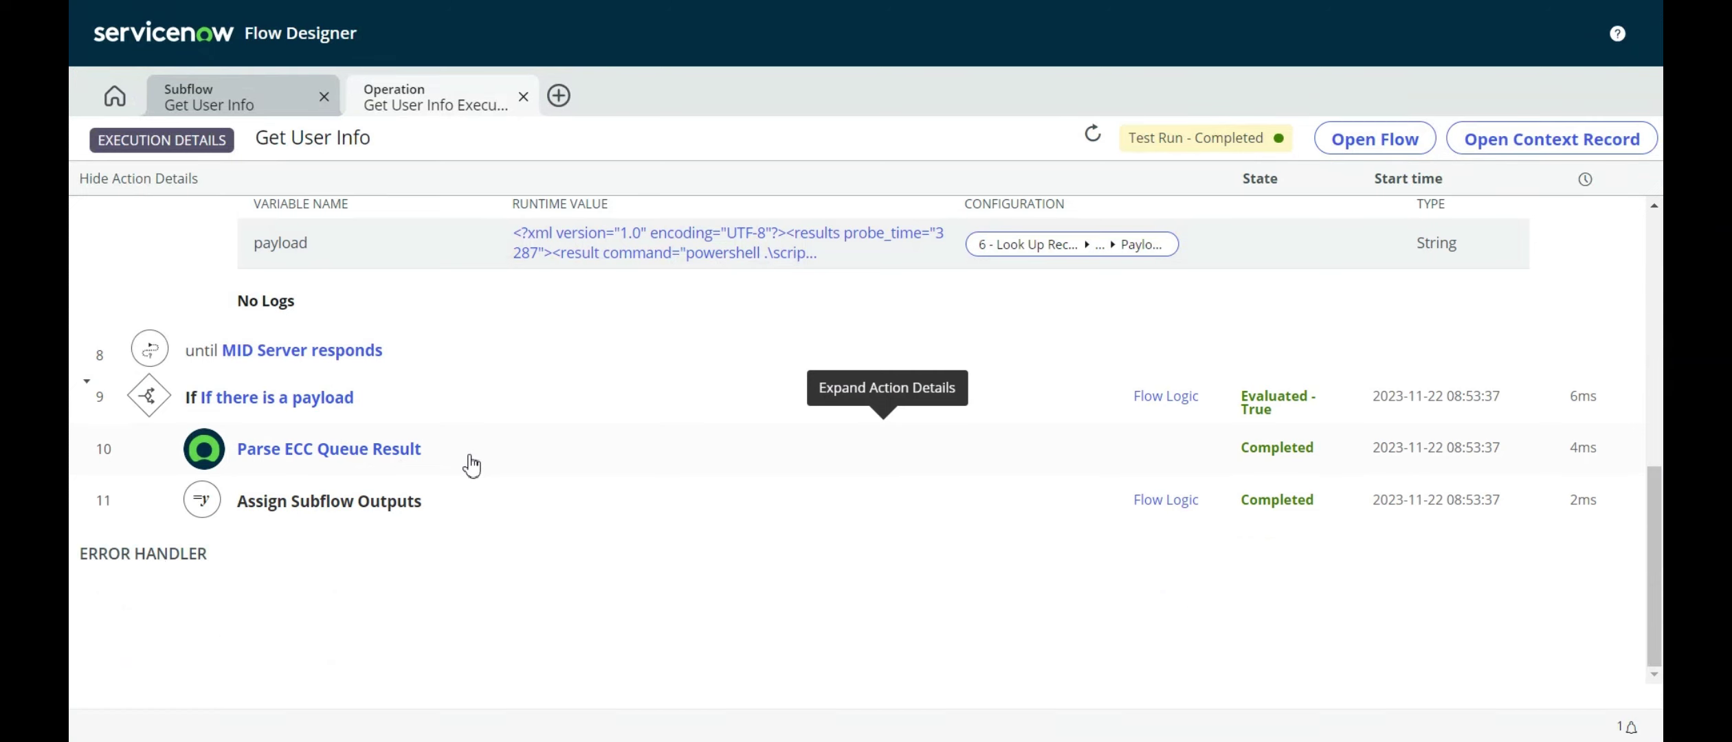
# Expand row 10 Parse ECC Queue Result and inspect the powershellOutput JSON in Code view.
pyautogui.click(471, 466)
pyautogui.scroll(-3, 553, 390)
pyautogui.scroll(-1, 508, 352)
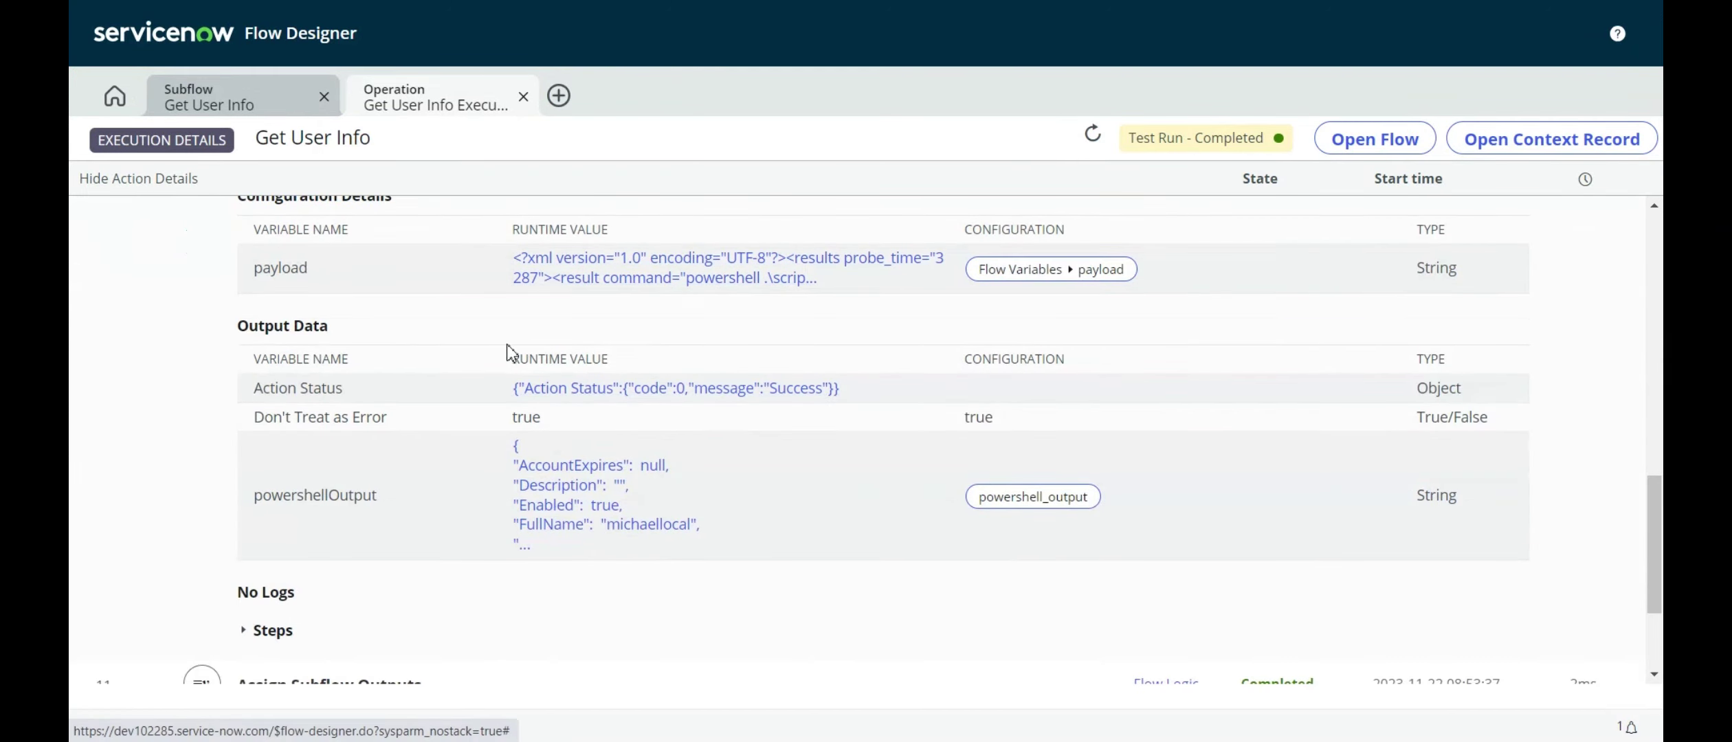
pyautogui.scroll(1, 481, 296)
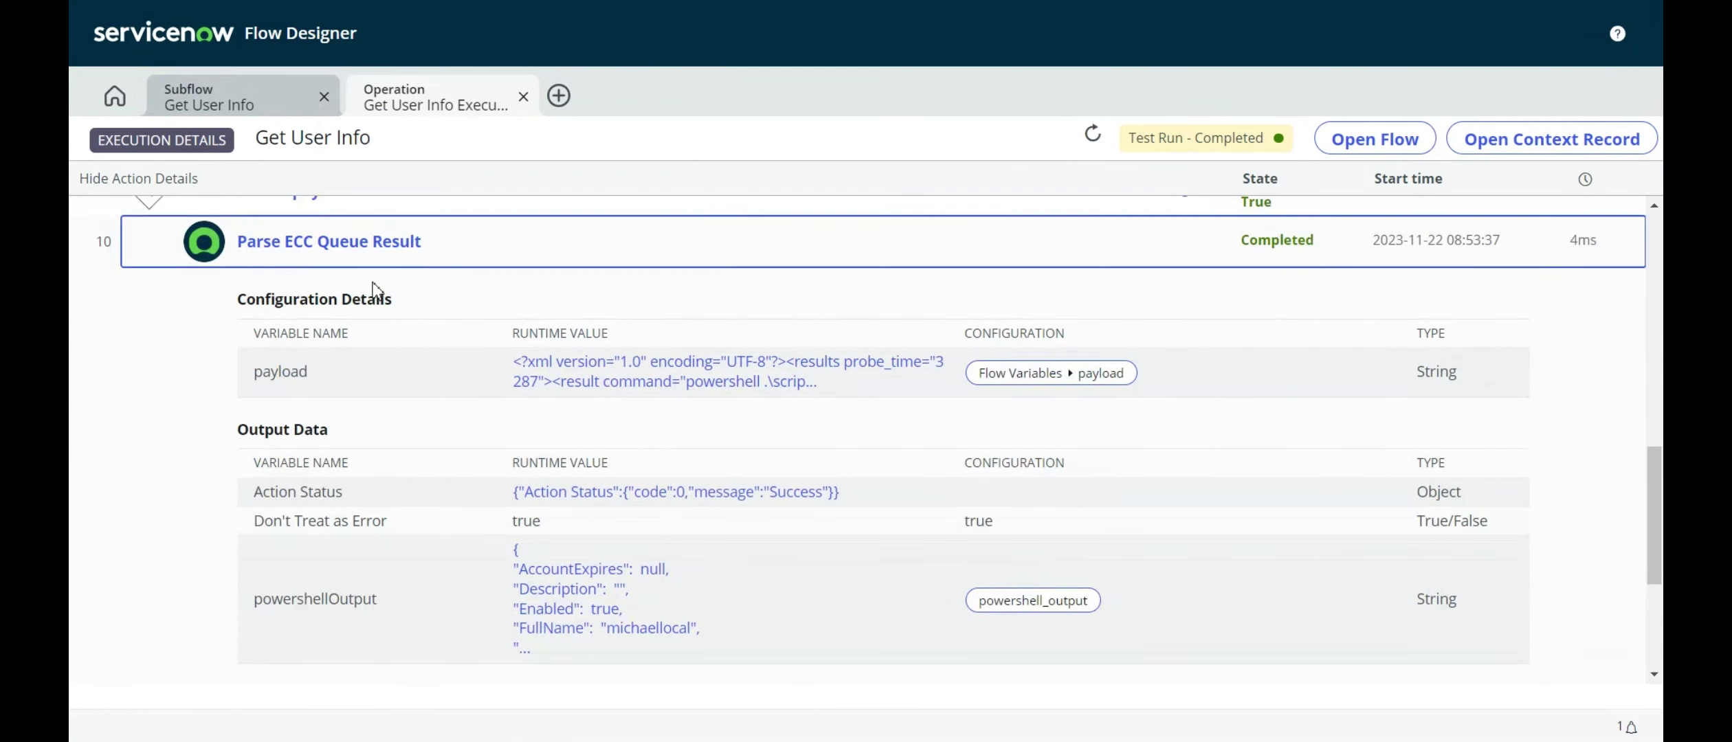
pyautogui.scroll(-2, 522, 385)
pyautogui.click(587, 407)
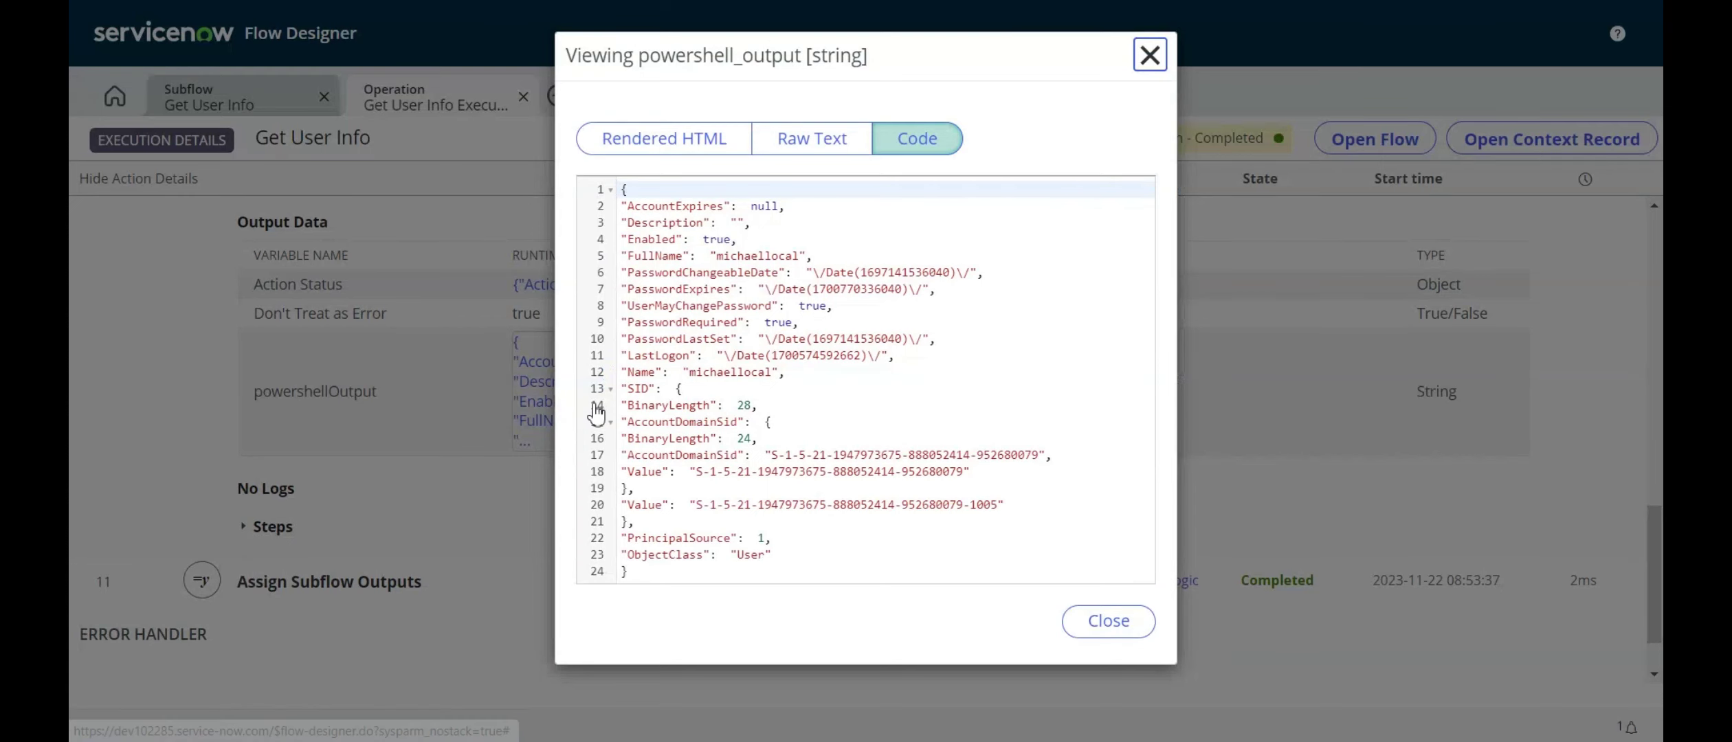
pyautogui.moveTo(623, 195); pyautogui.dragTo(770, 567)
pyautogui.click(813, 469)
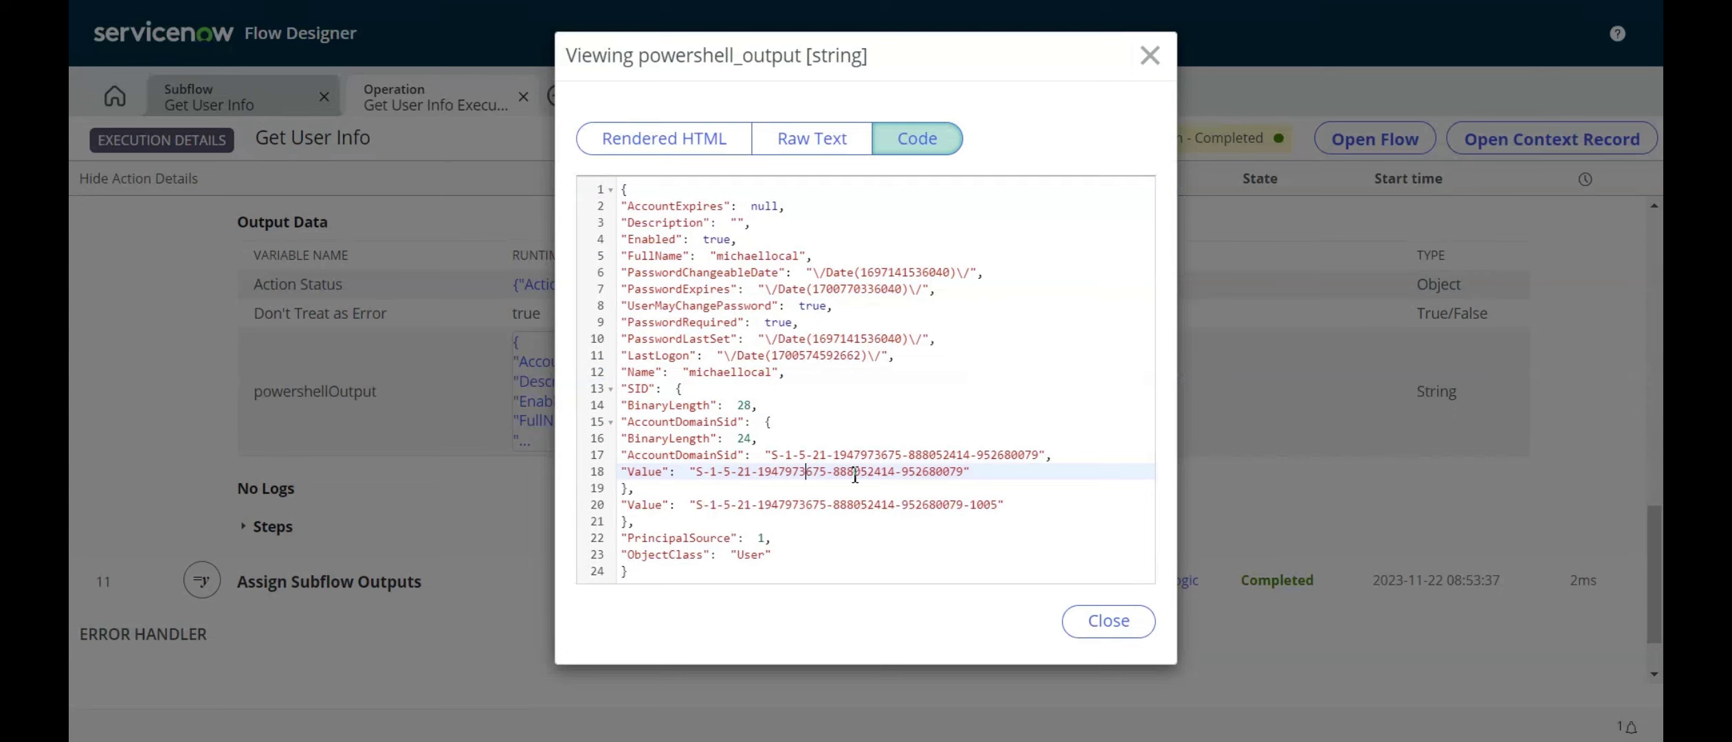
pyautogui.click(1108, 621)
pyautogui.scroll(-1, 580, 427)
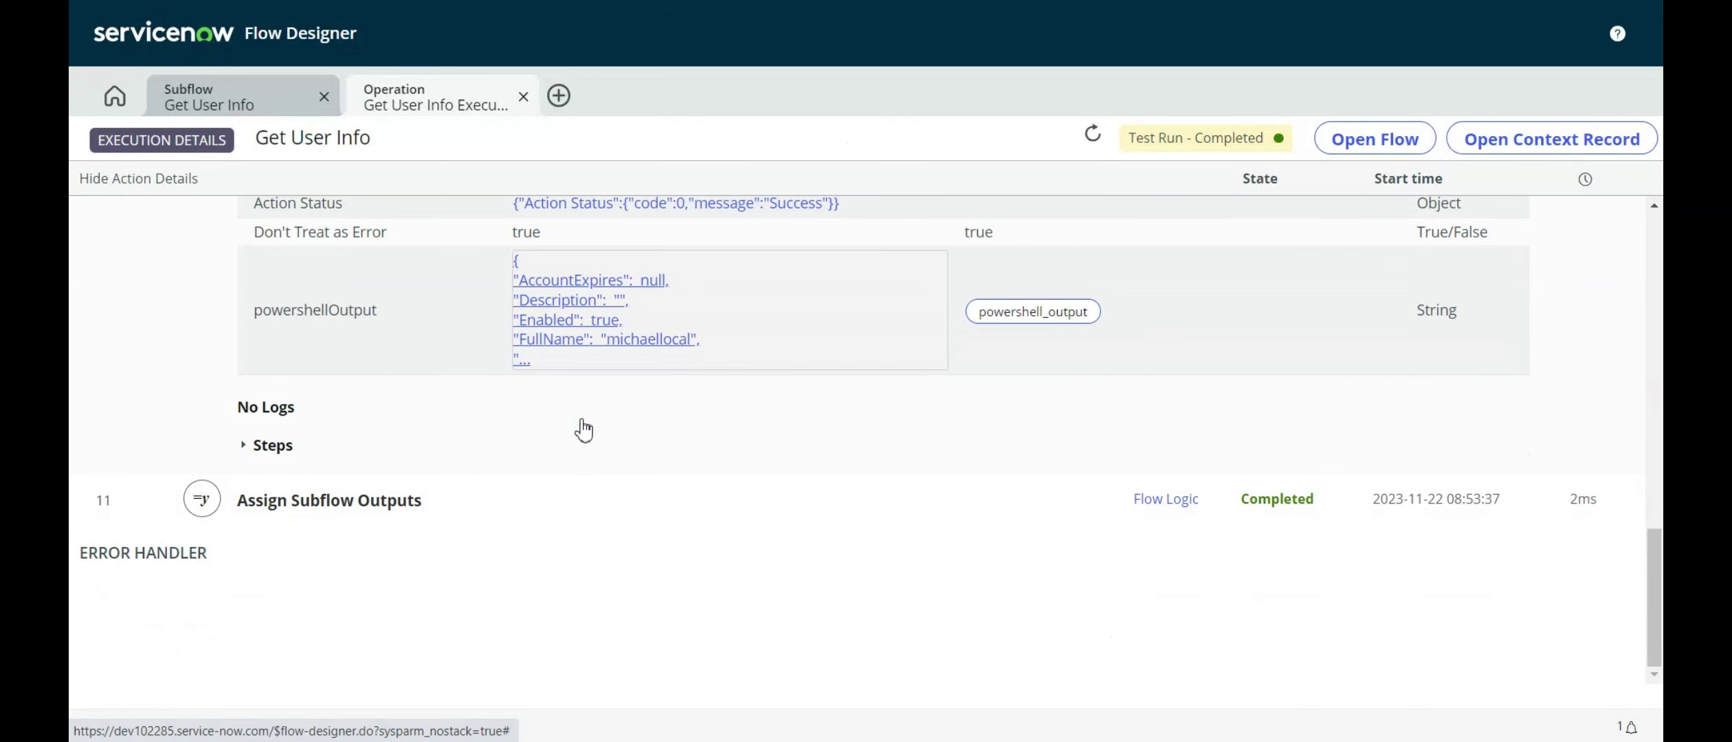
# Expand row 11 Assign Subflow Outputs and review the user_information runtime value in Configuration Details.
pyautogui.click(497, 500)
pyautogui.scroll(-3, 501, 488)
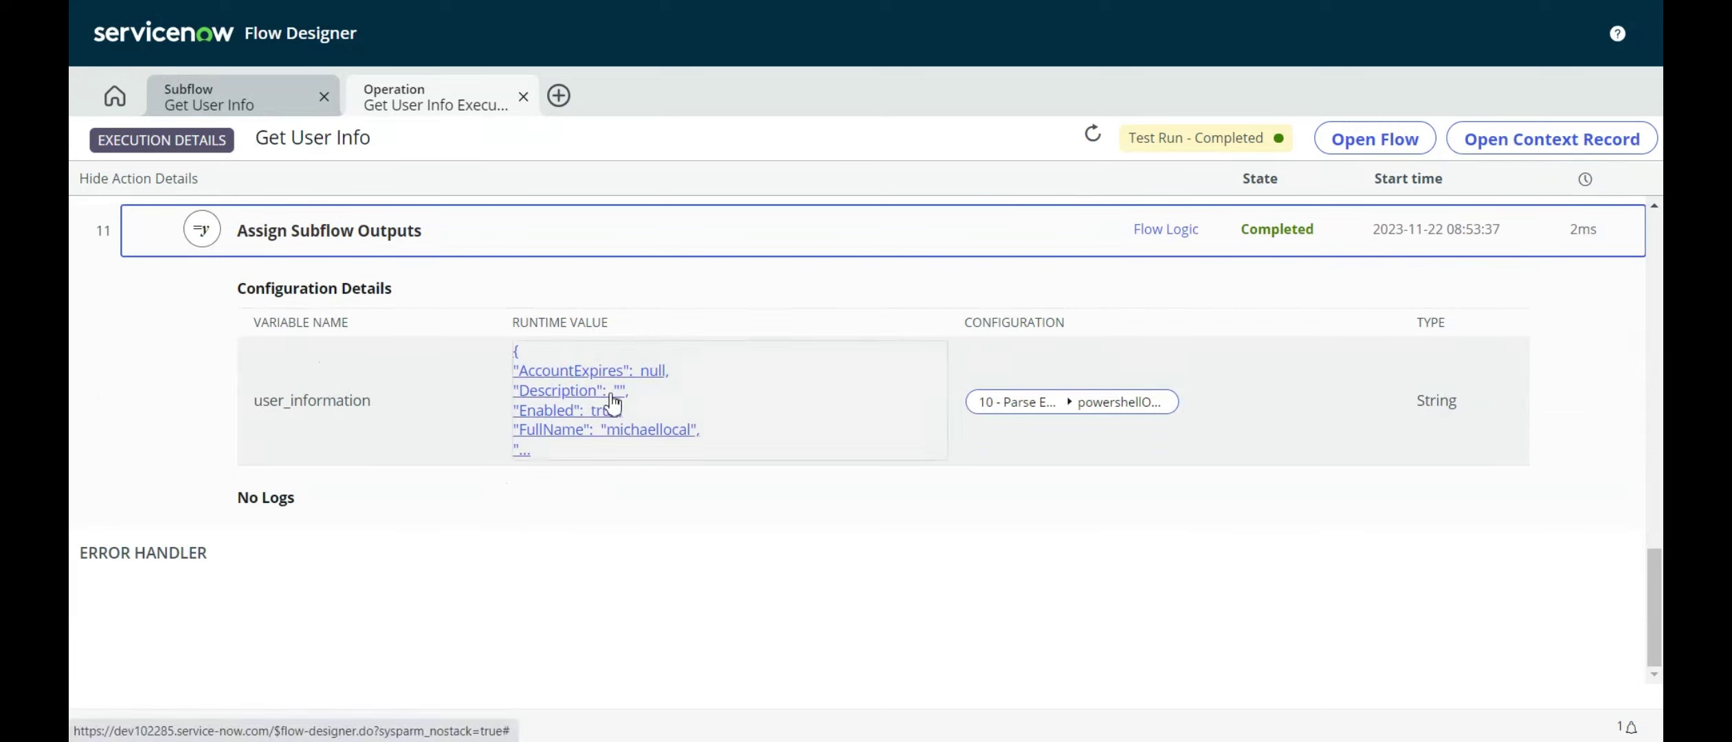
pyautogui.scroll(15, 604, 395)
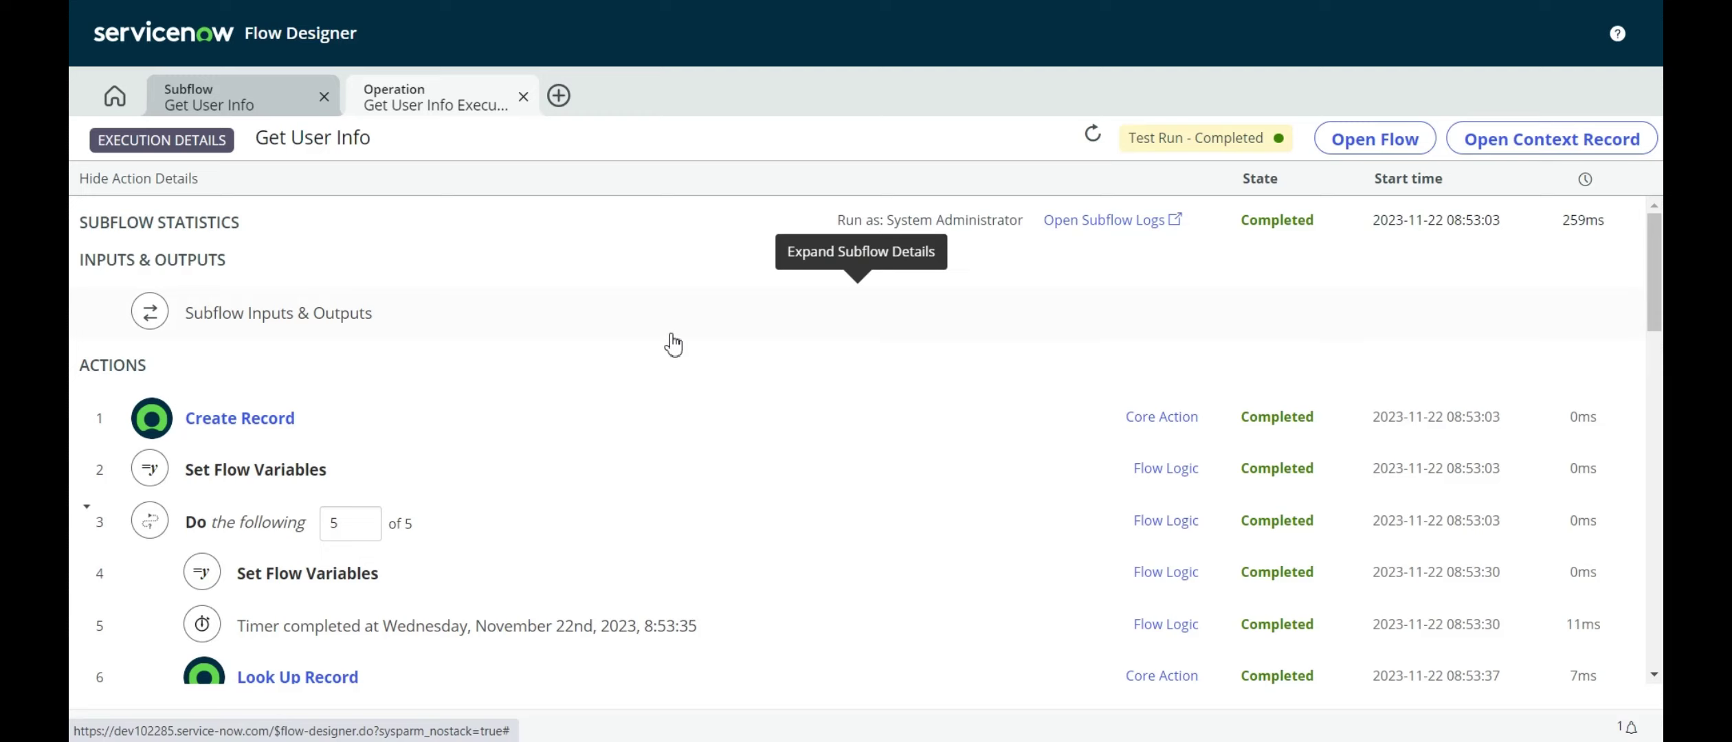
pyautogui.scroll(-15, 673, 343)
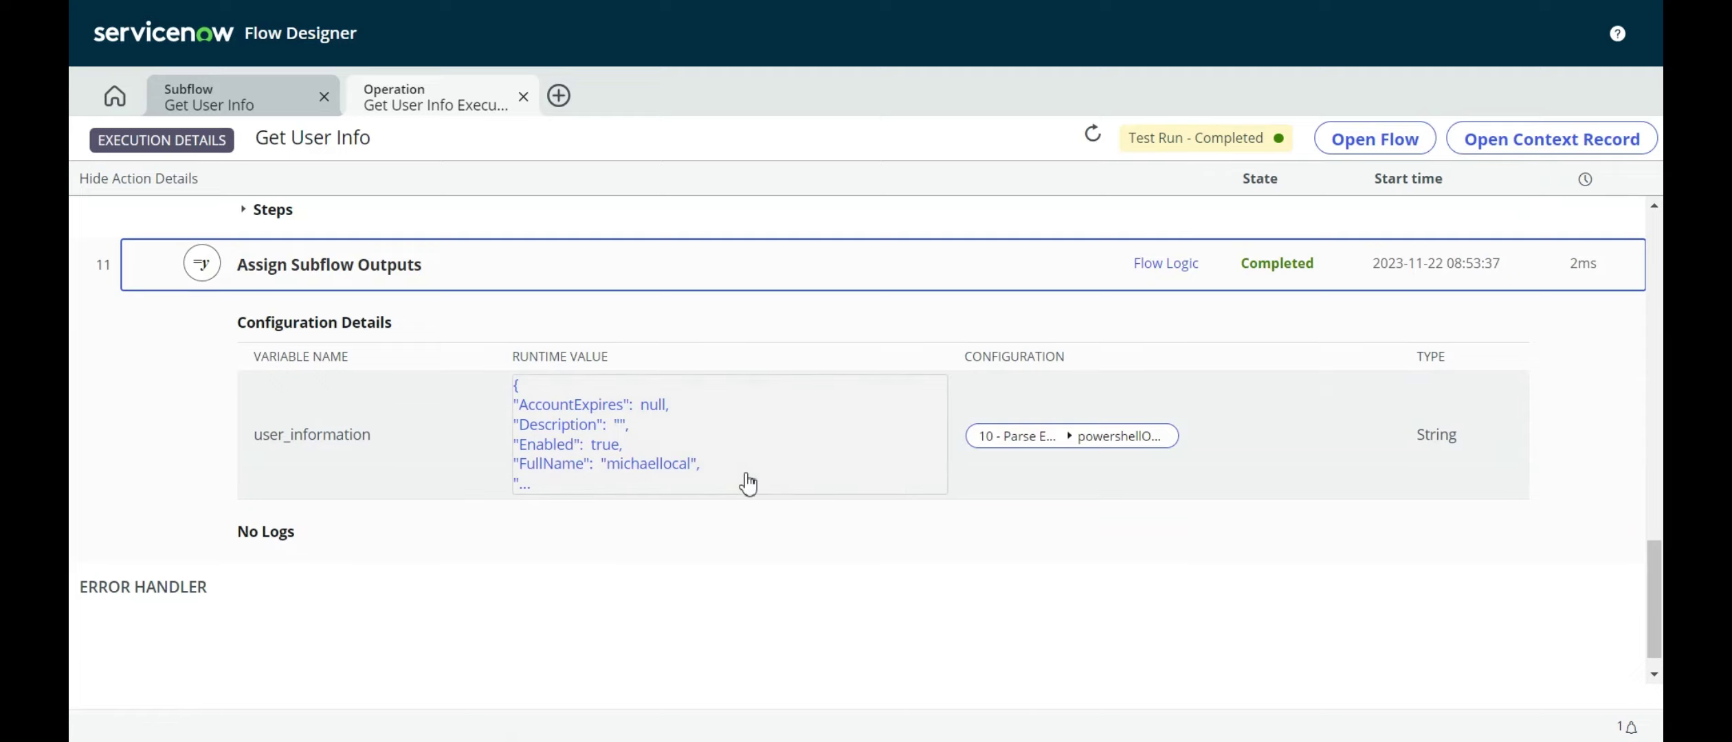
pyautogui.scroll(4, 770, 472)
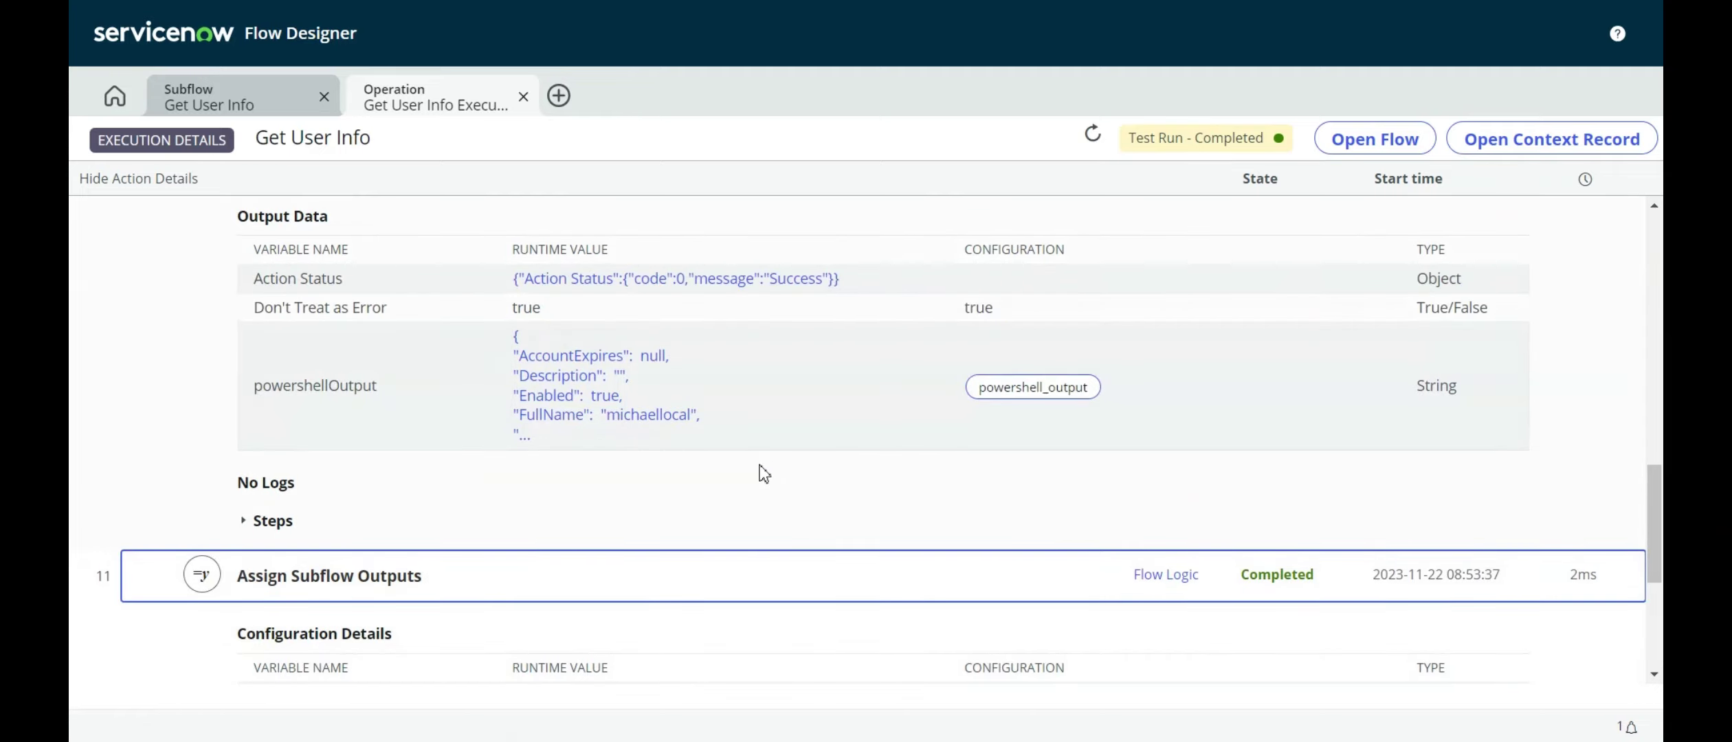
pyautogui.scroll(15, 763, 473)
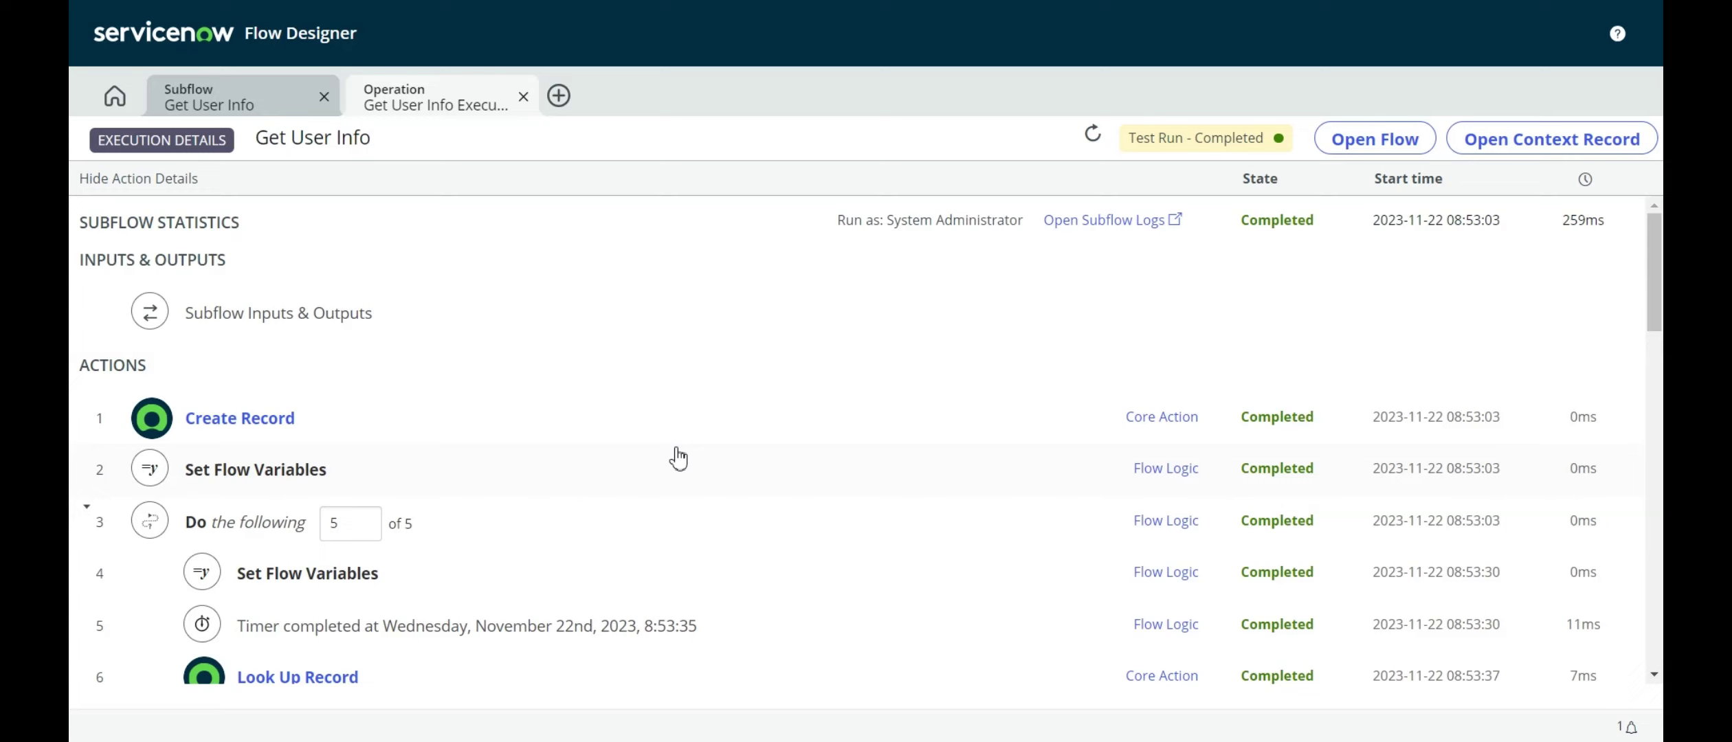
pyautogui.scroll(-15, 678, 458)
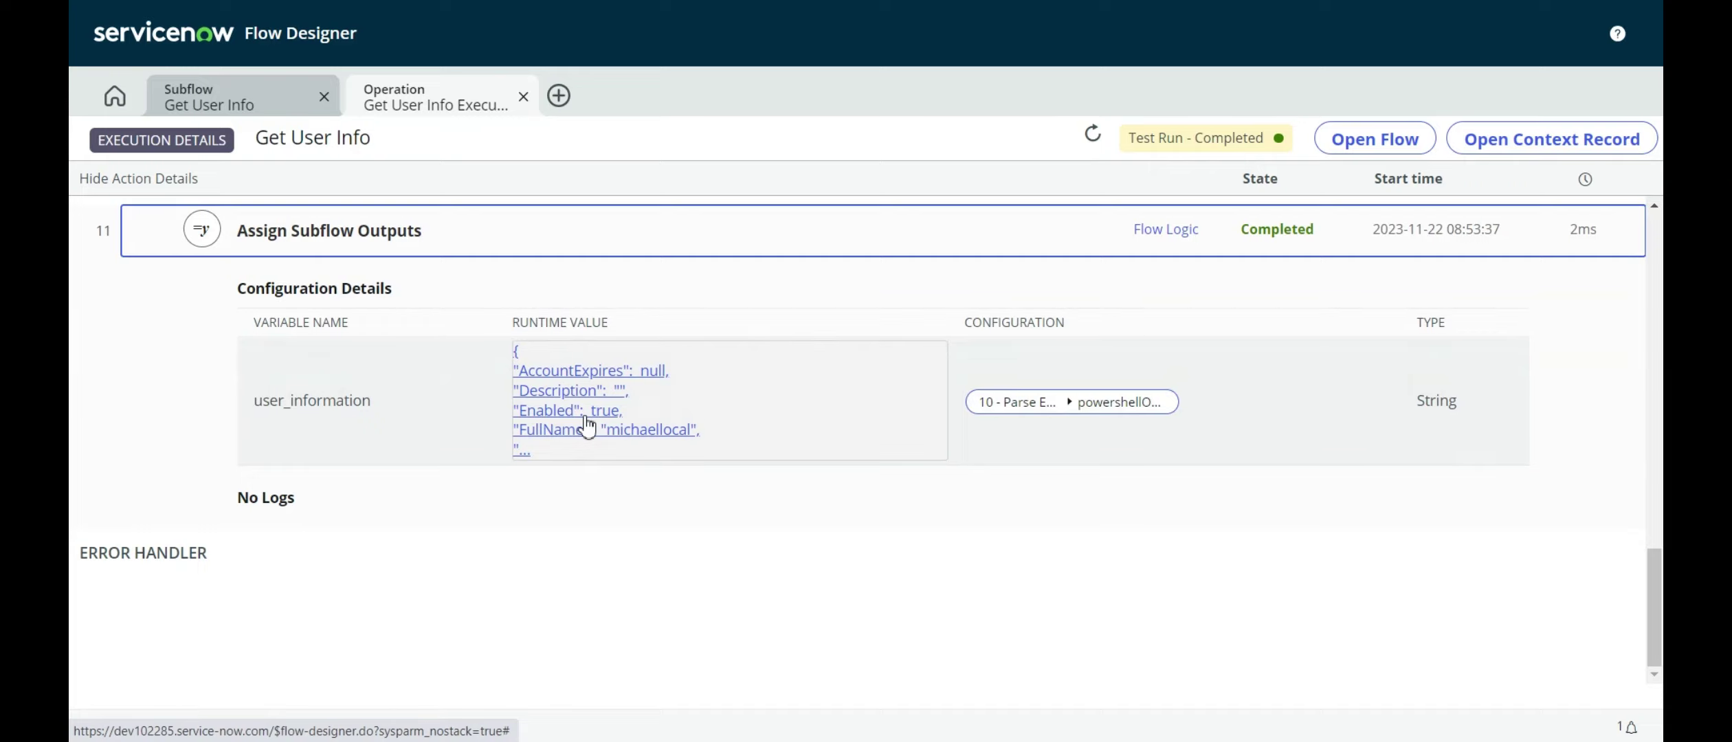
pyautogui.scroll(10, 576, 429)
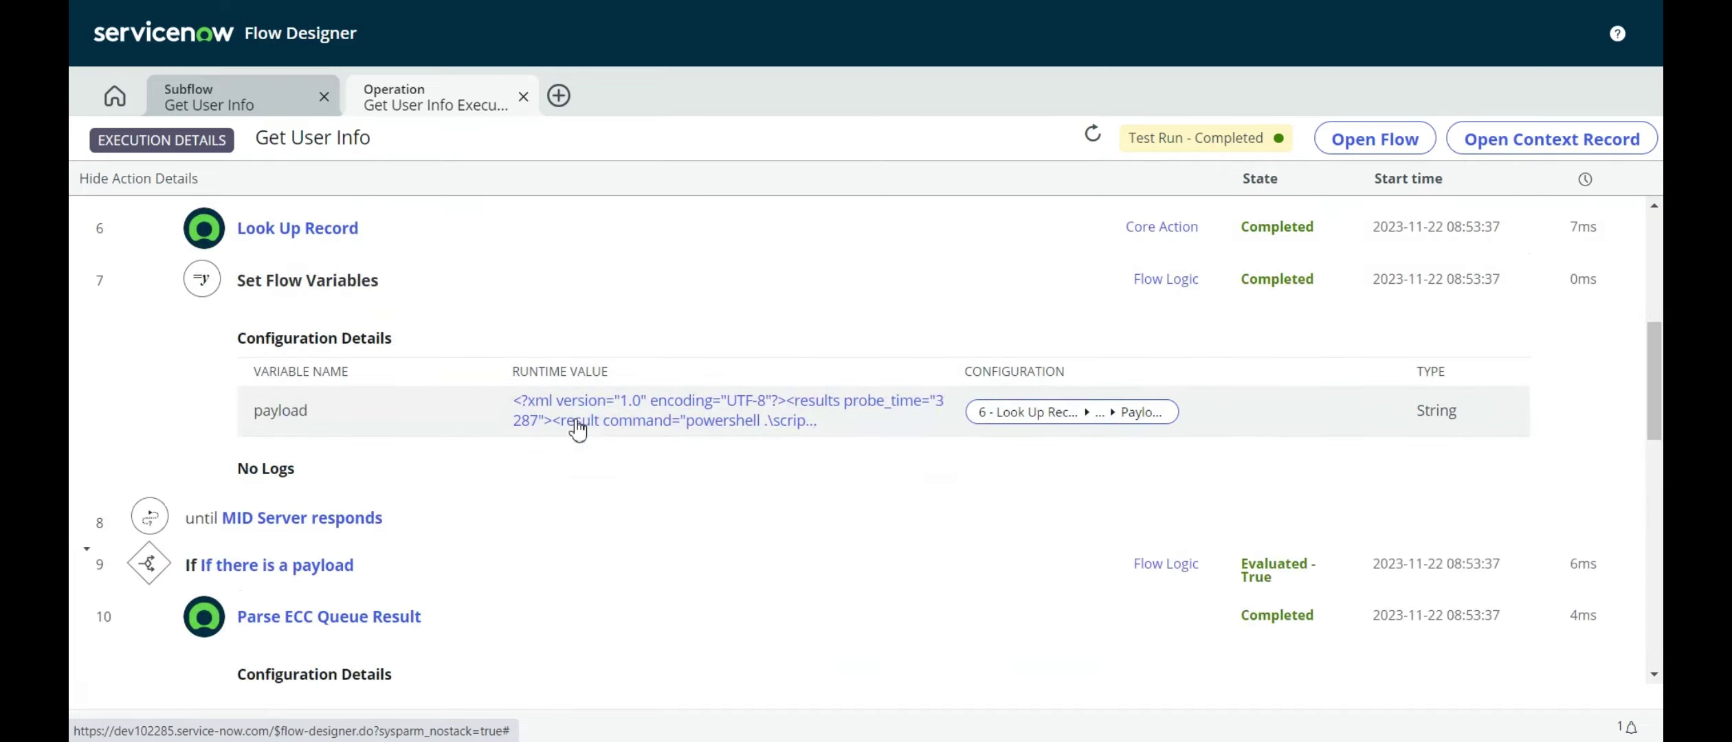
pyautogui.scroll(-2, 599, 405)
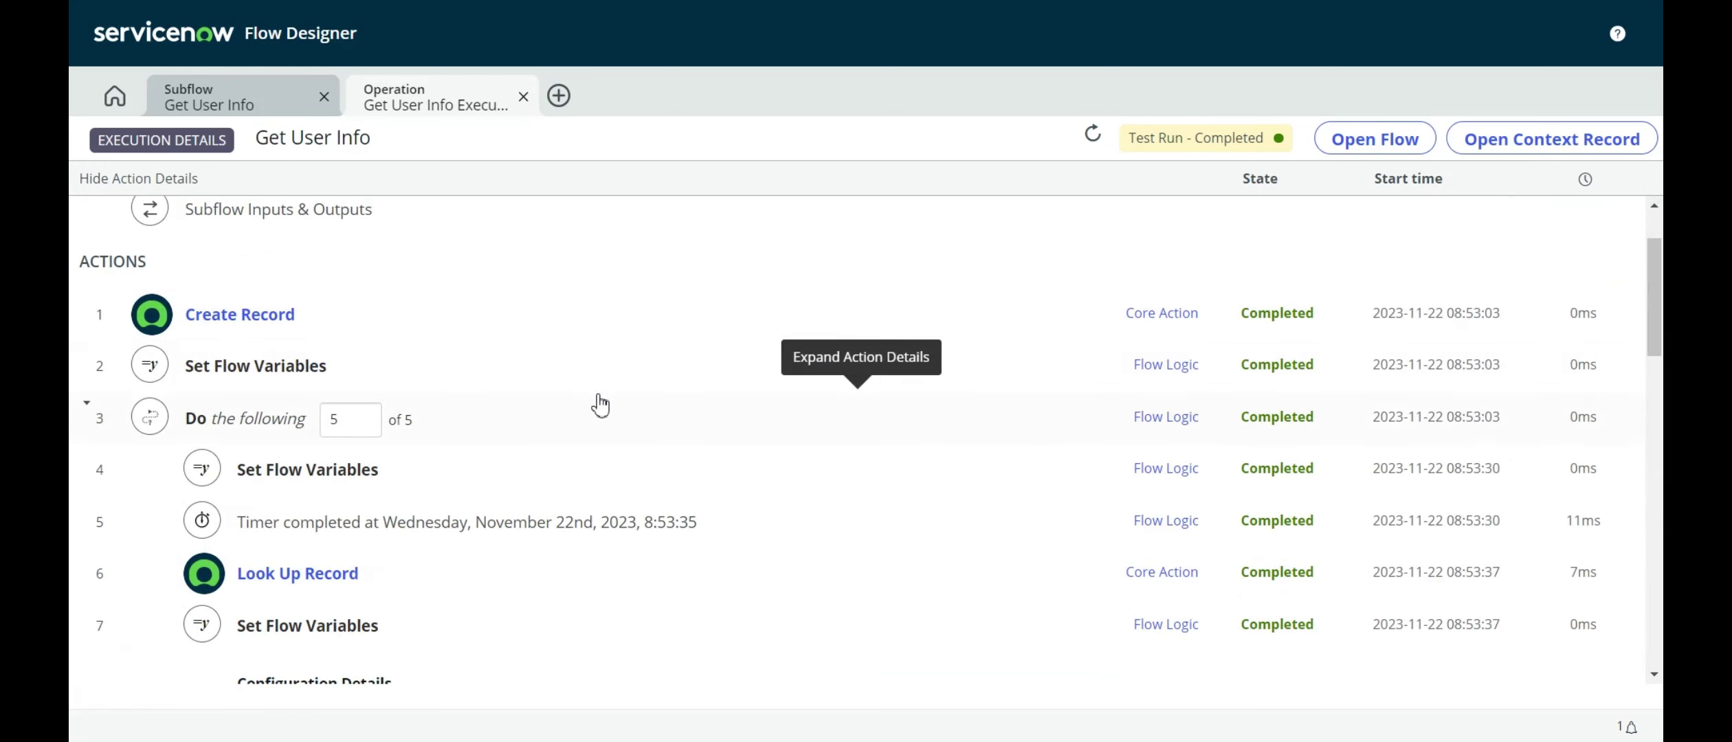
pyautogui.scroll(2, 616, 435)
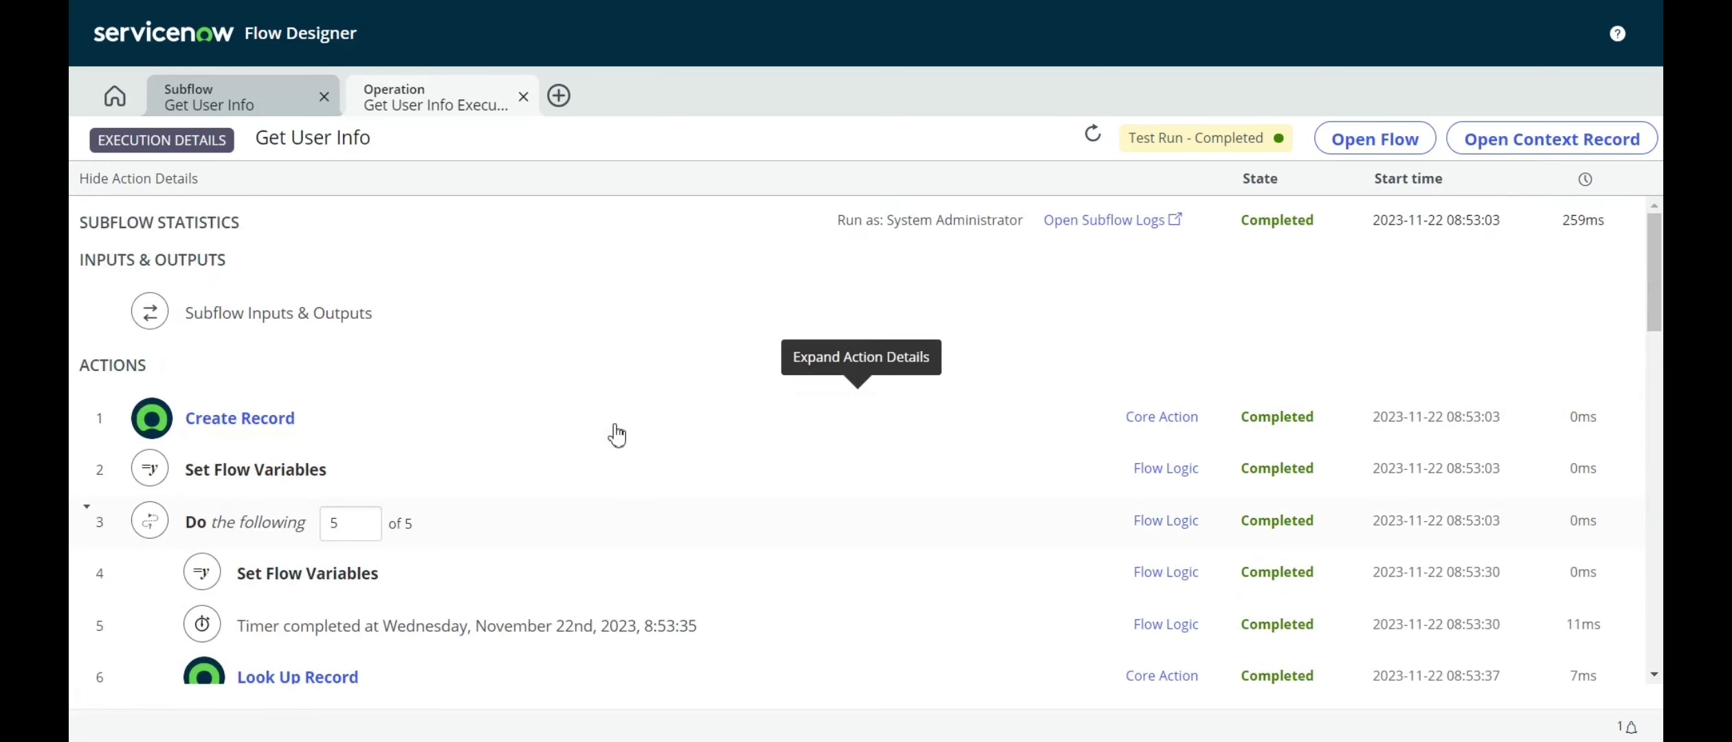